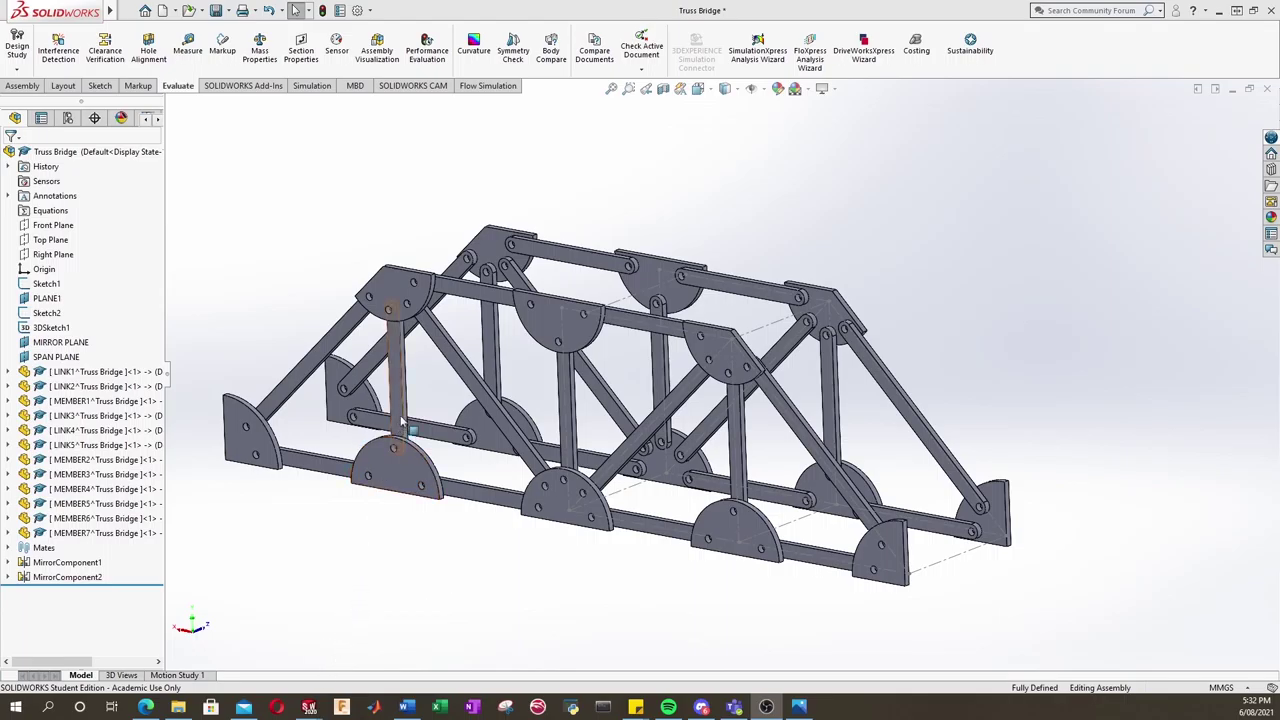
# Create a new assembly and place BRIDGE FIXTURE in it as the first component.
pyautogui.click(126, 11)
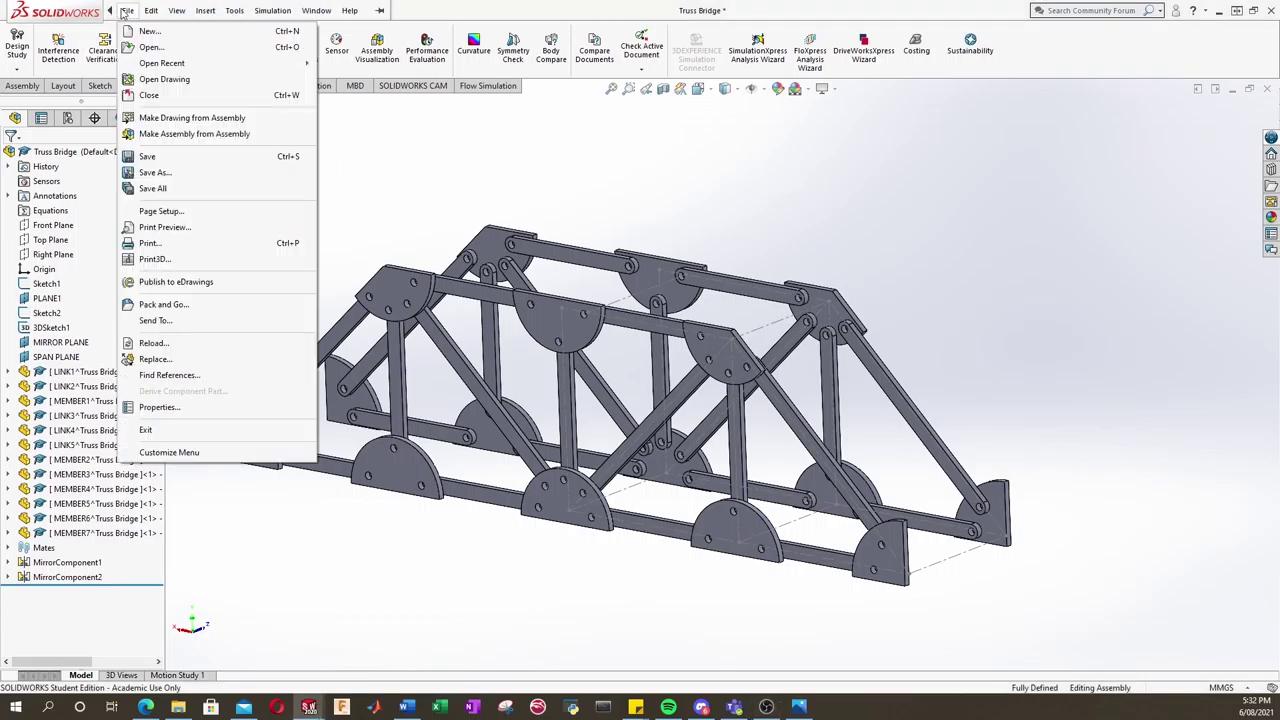
pyautogui.click(150, 31)
pyautogui.click(654, 477)
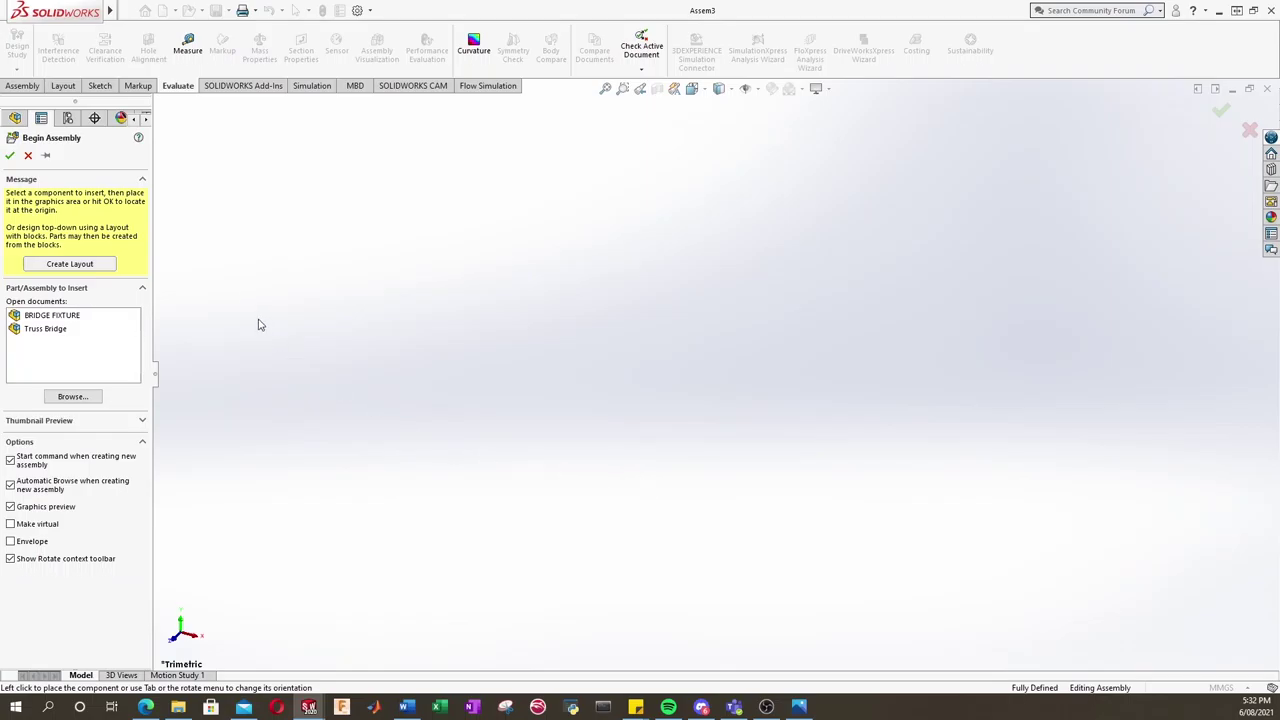
pyautogui.click(46, 318)
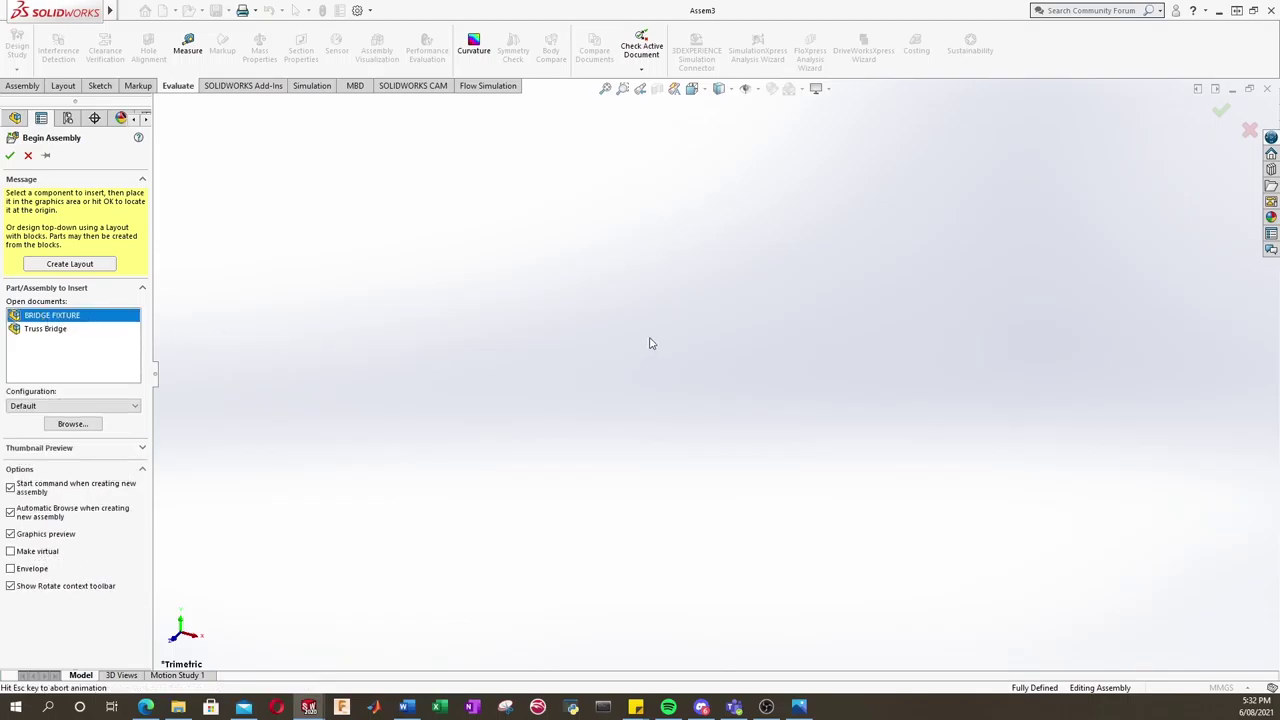
pyautogui.click(723, 379)
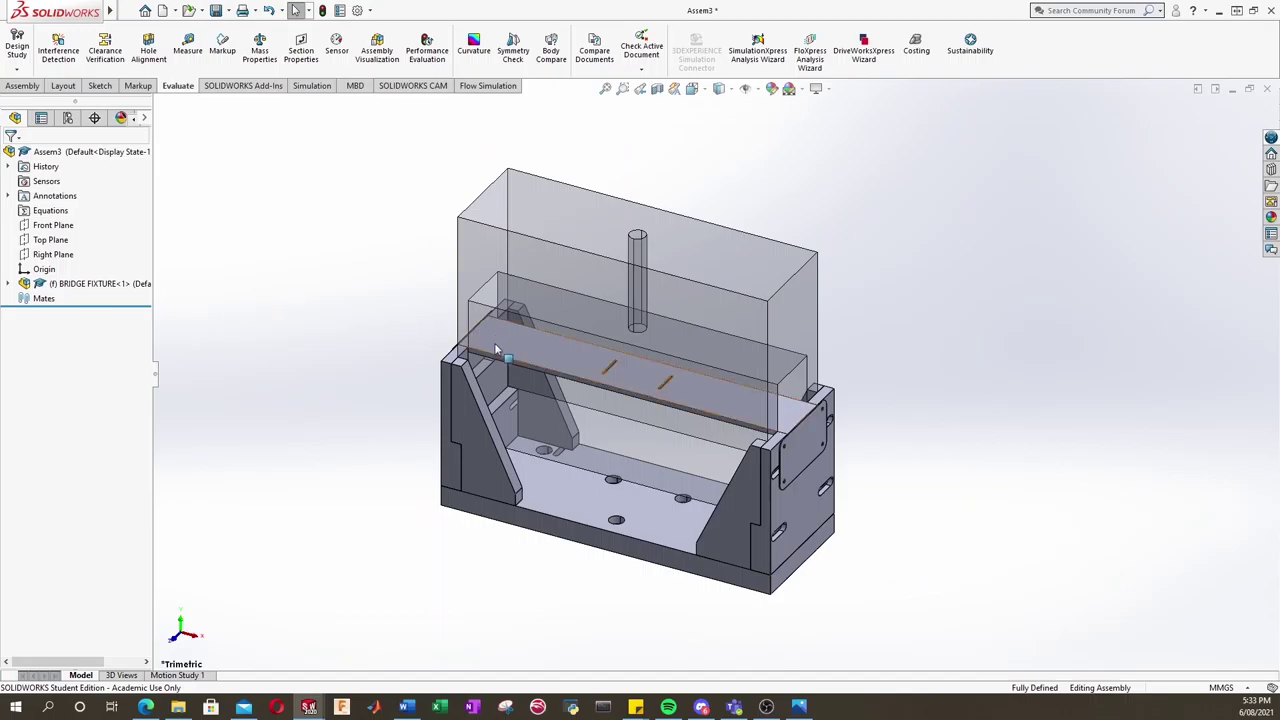
# Insert the Truss Bridge assembly and place it in front of the fixture.
pyautogui.click(30, 86)
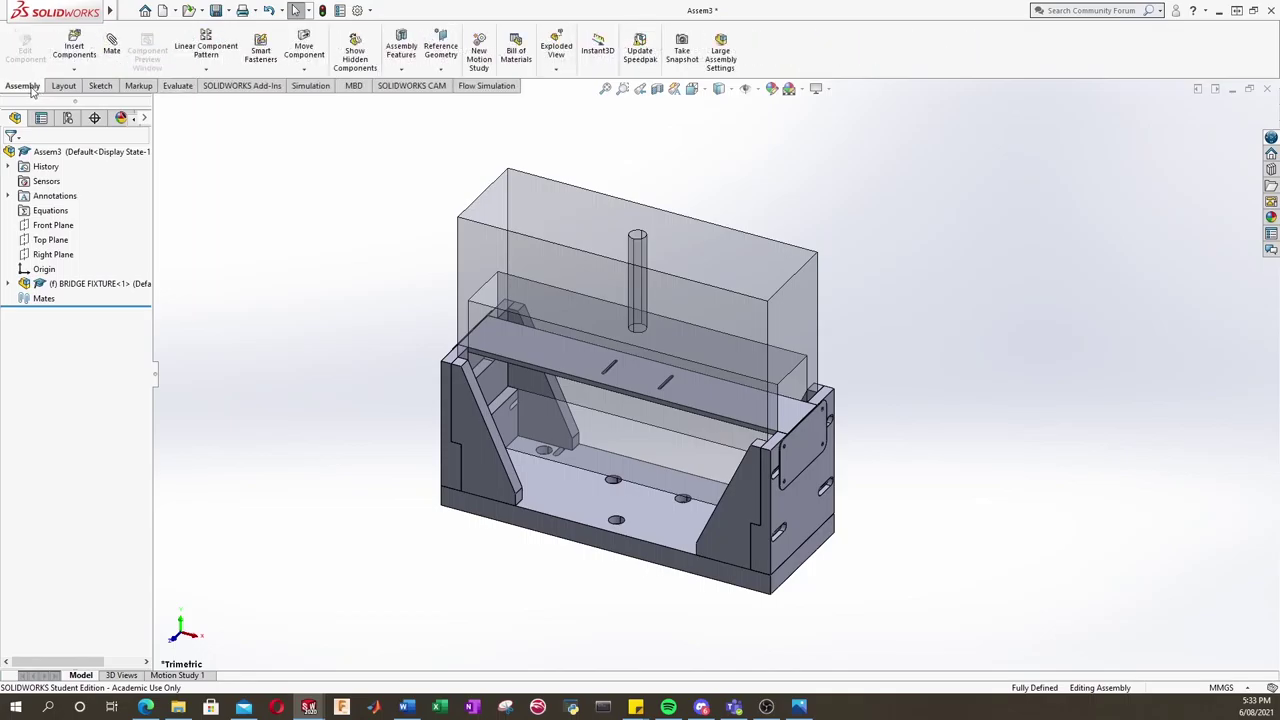
pyautogui.click(80, 50)
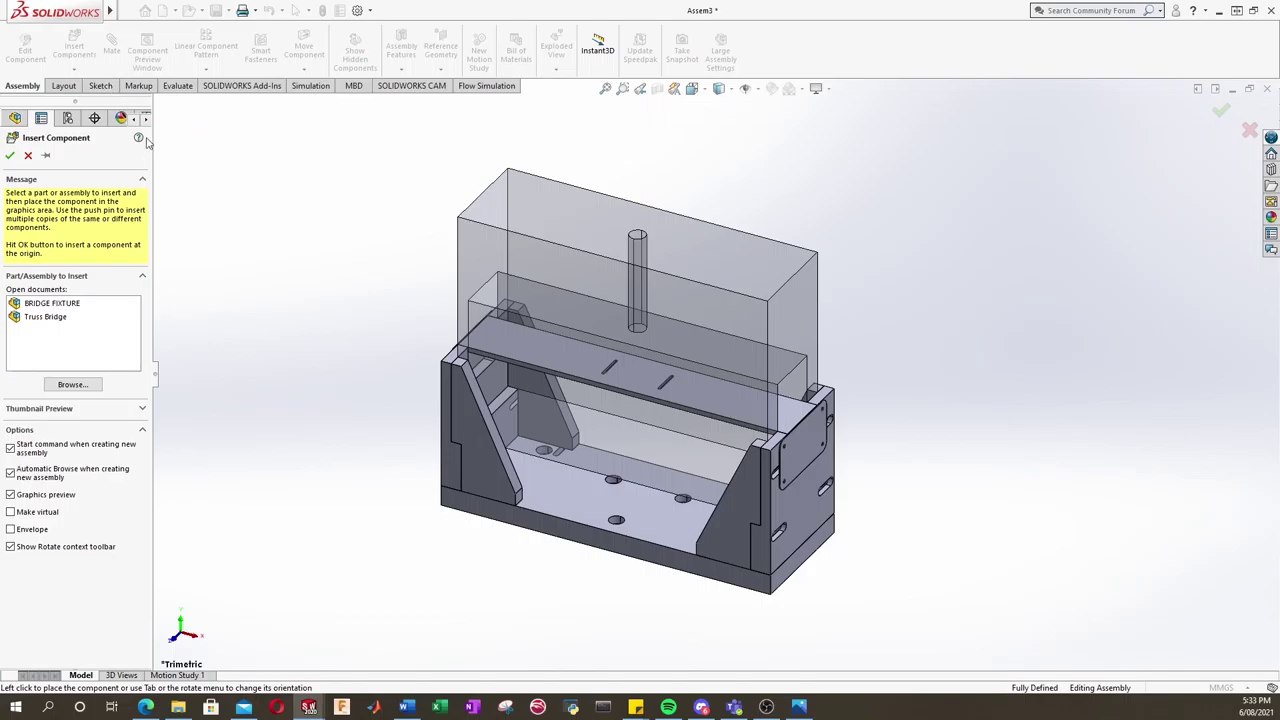
pyautogui.click(46, 317)
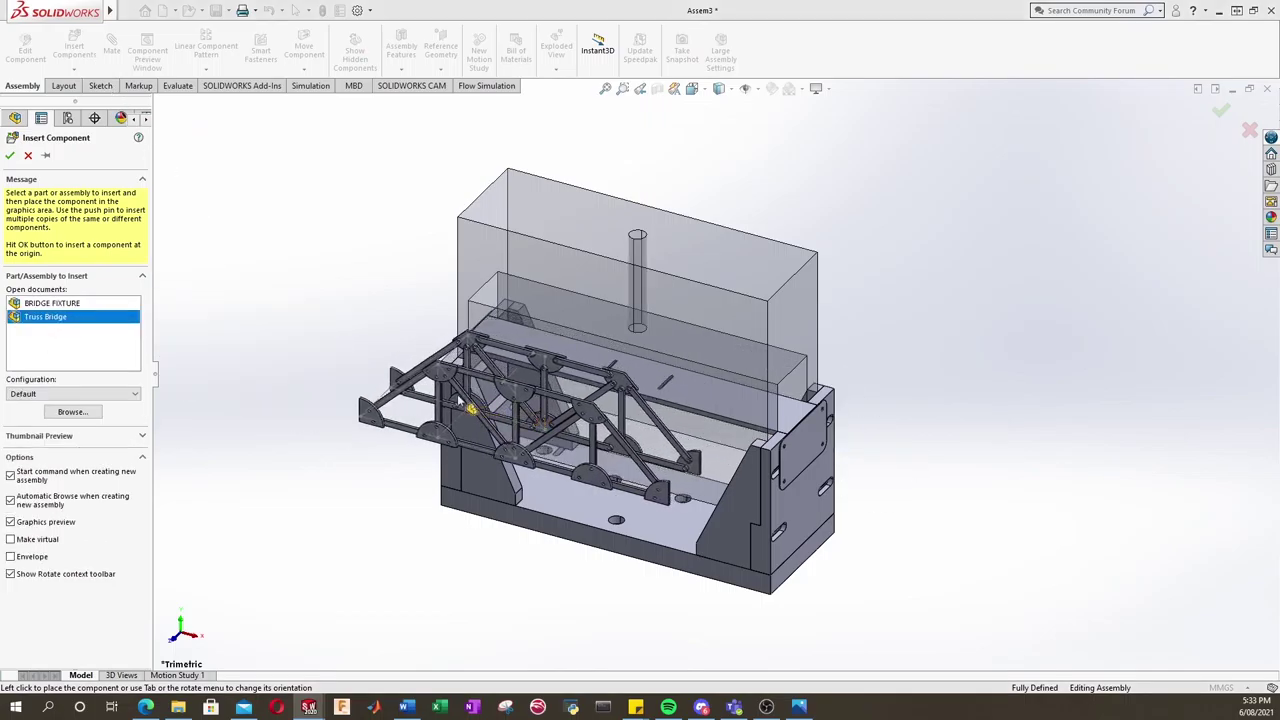
pyautogui.click(505, 440)
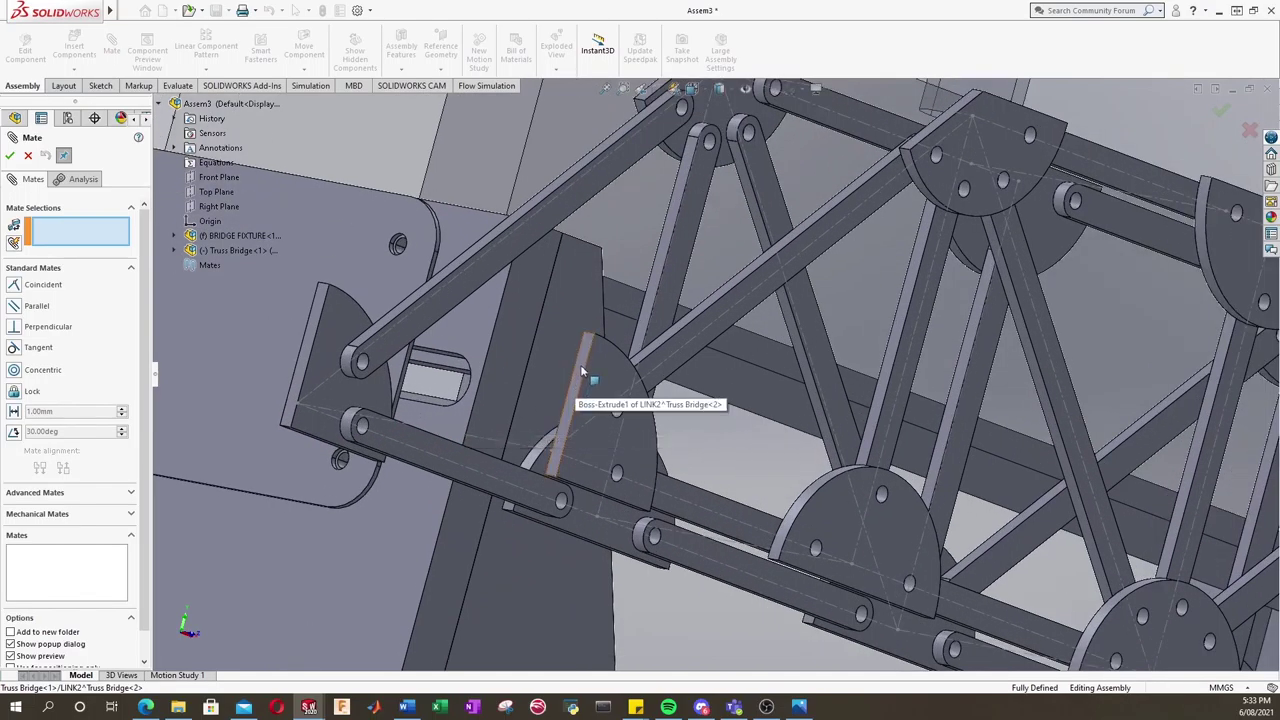
# Add a coincident mate between the truss end link's vertical end face and the inner face of the fixture's stand-off.
pyautogui.click(583, 372)
pyautogui.moveTo(583, 372); pyautogui.dragTo(702, 400, button='middle')
pyautogui.scroll(2, 740, 484)
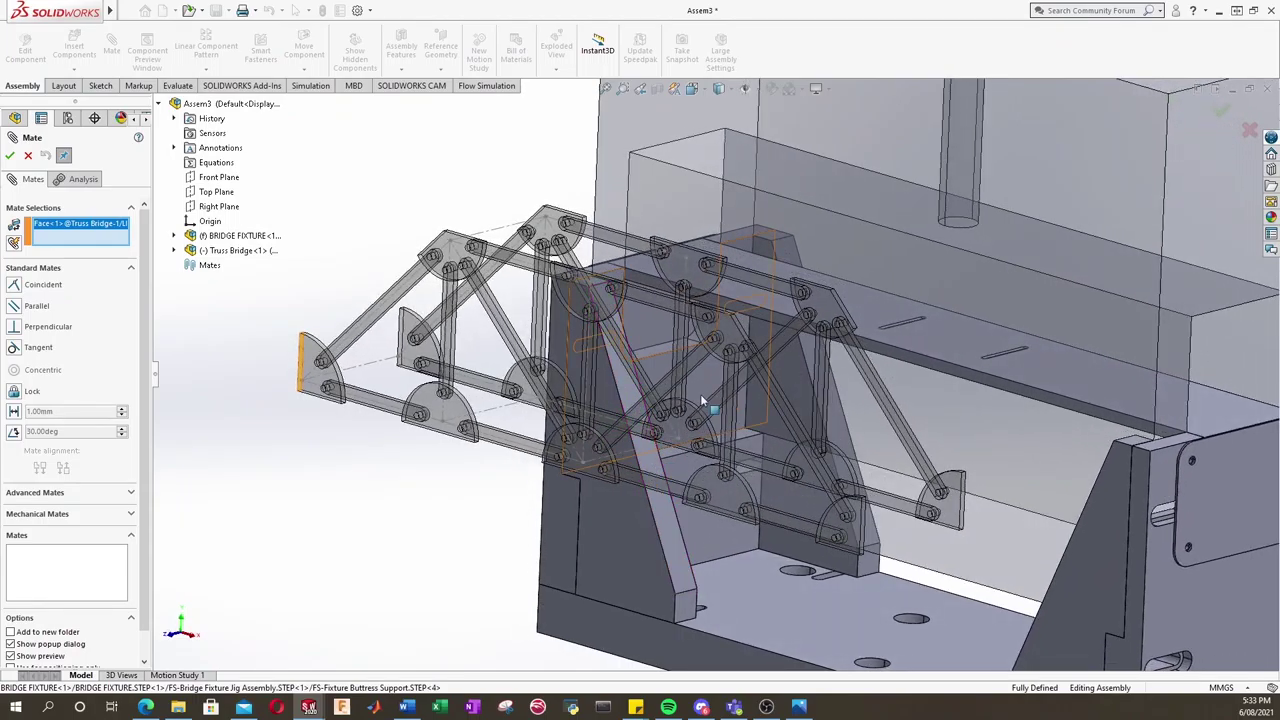
pyautogui.click(685, 402)
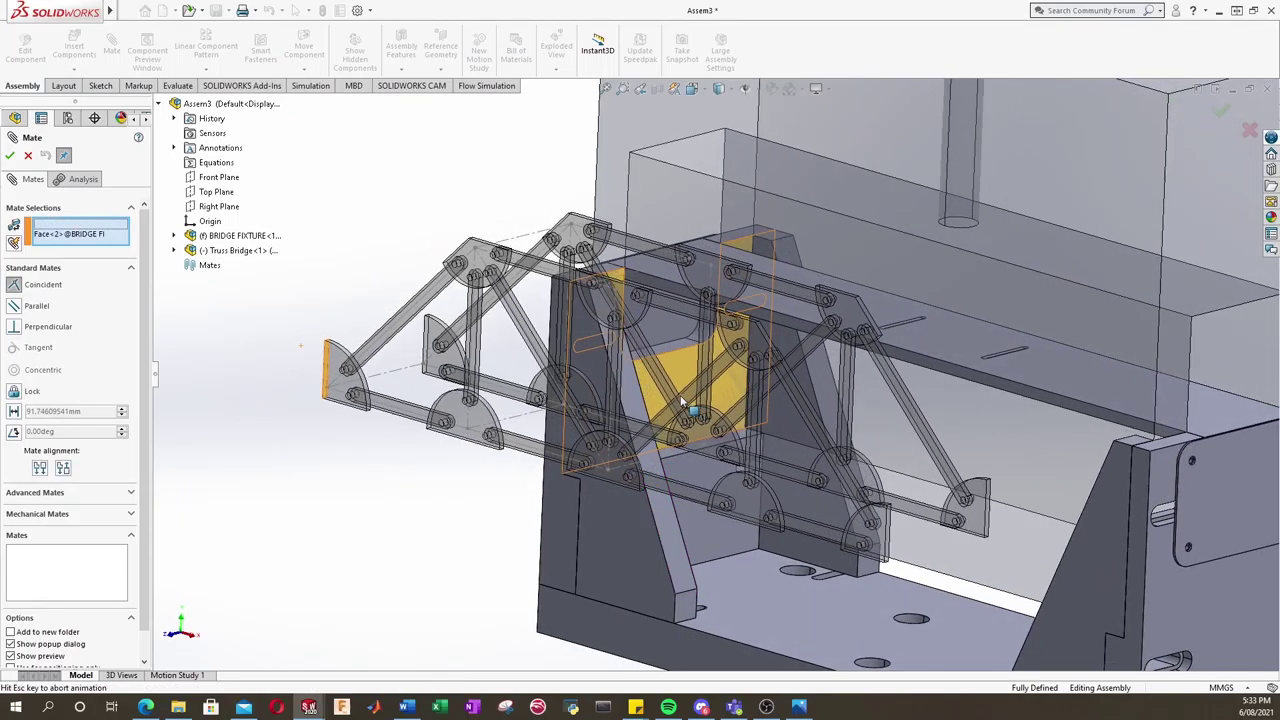
pyautogui.click(11, 159)
# Add a coincident mate between the truss end link's underside and the narrow ledge face of the stand-off, and finish mating.
pyautogui.moveTo(541, 374); pyautogui.dragTo(711, 289, button='middle')
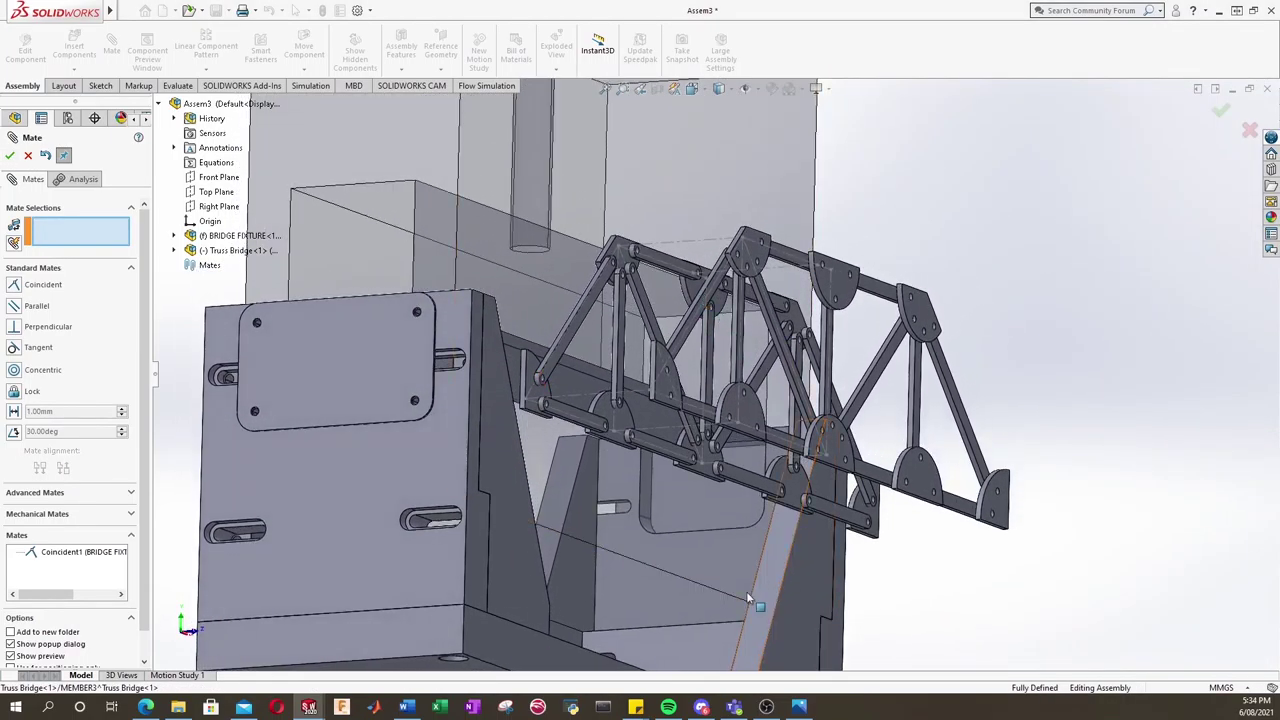
pyautogui.scroll(-4, 880, 512)
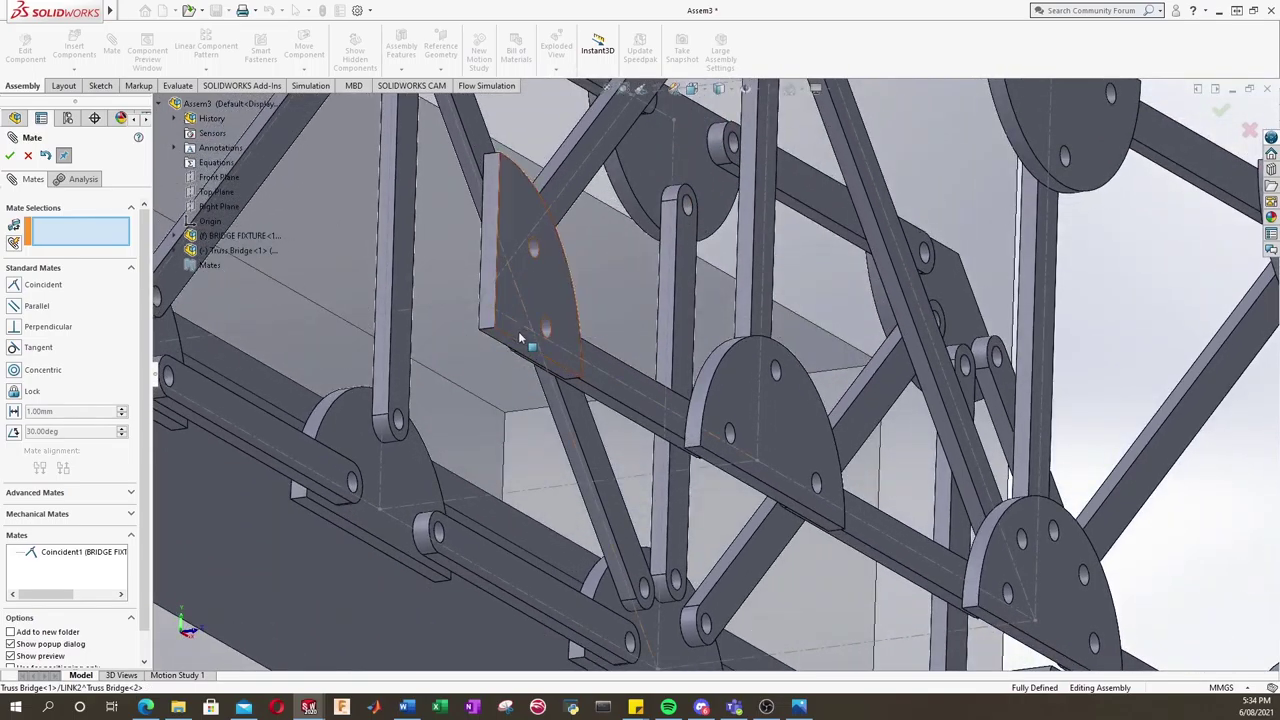
pyautogui.click(520, 342)
pyautogui.scroll(4, 545, 398)
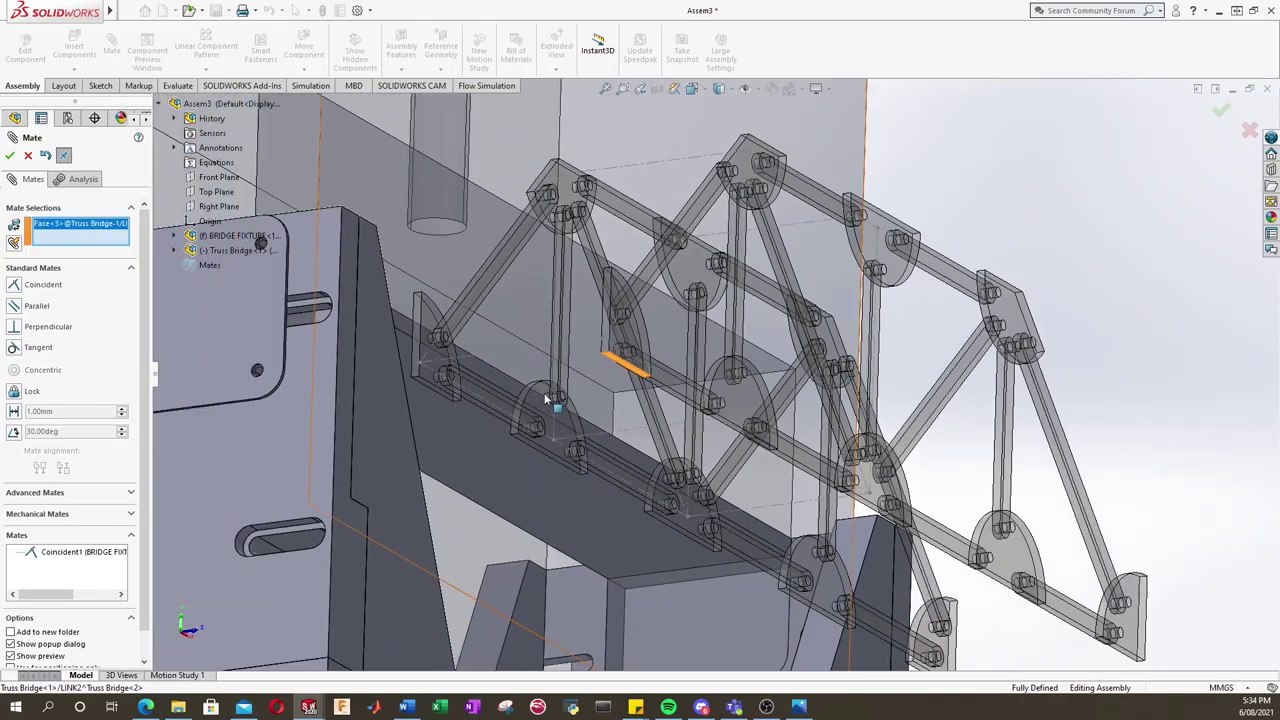
pyautogui.moveTo(545, 398); pyautogui.dragTo(503, 351, button='middle')
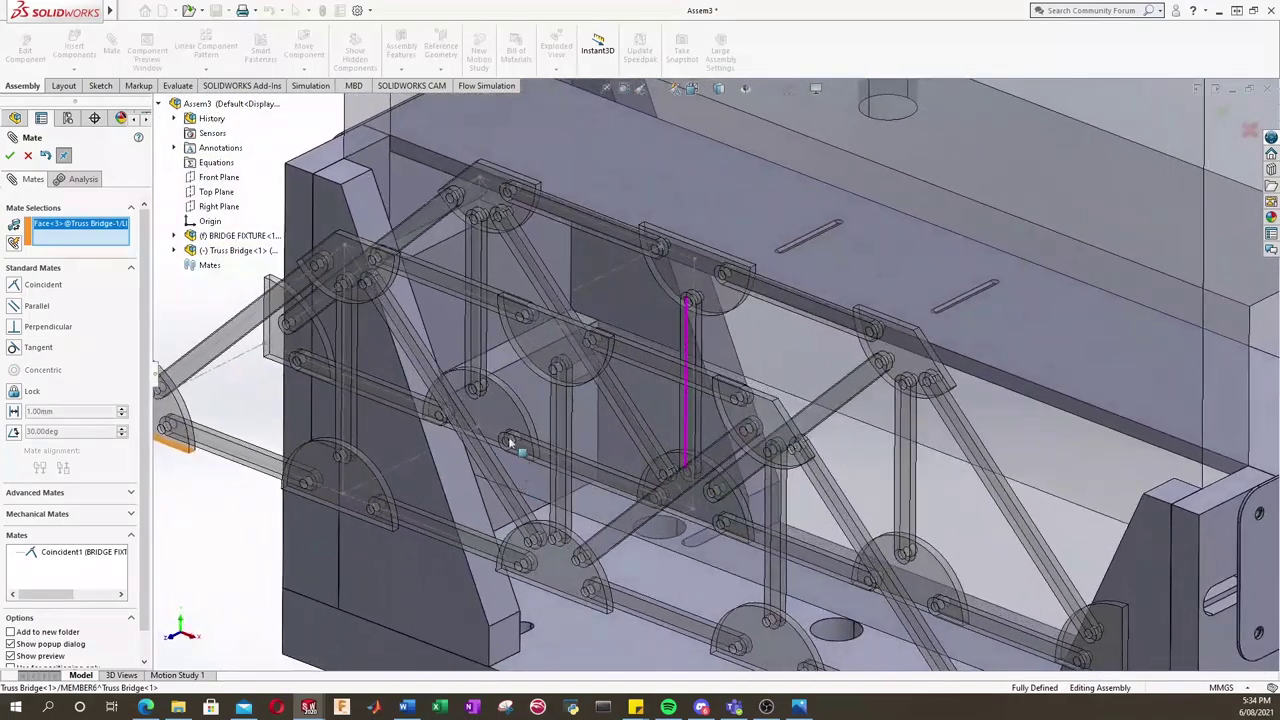
pyautogui.click(495, 362)
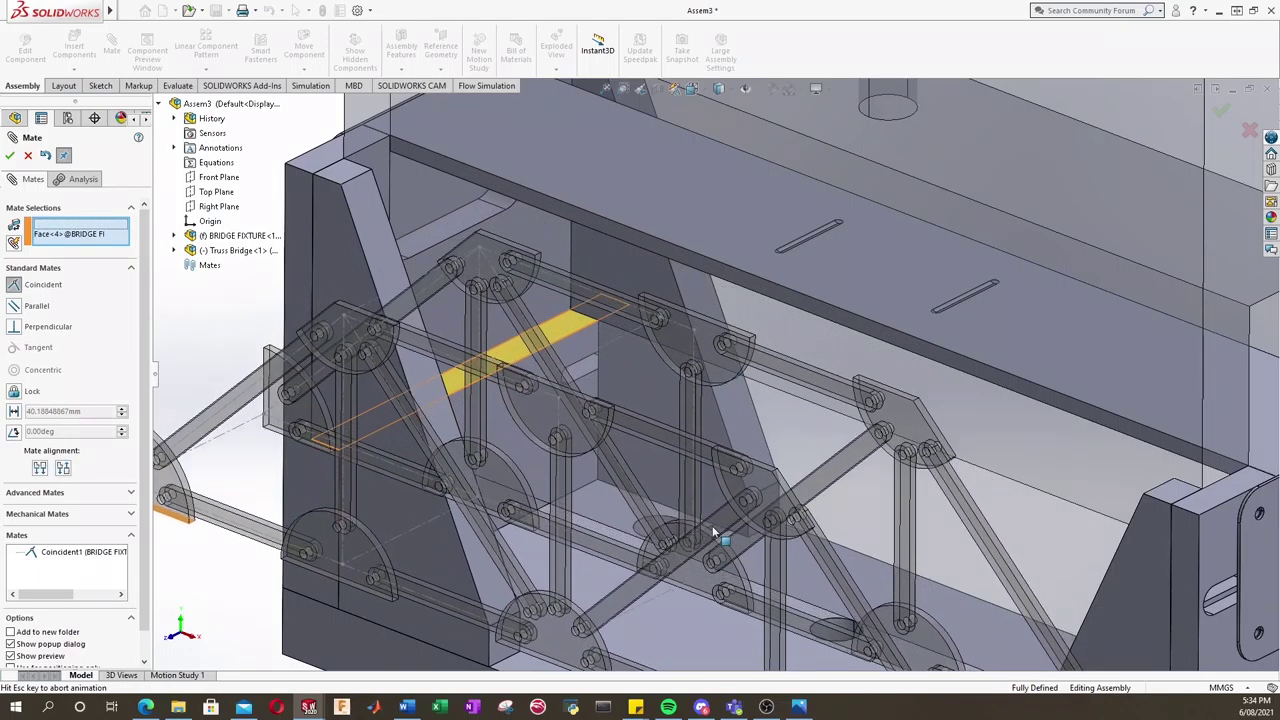
pyautogui.click(862, 547)
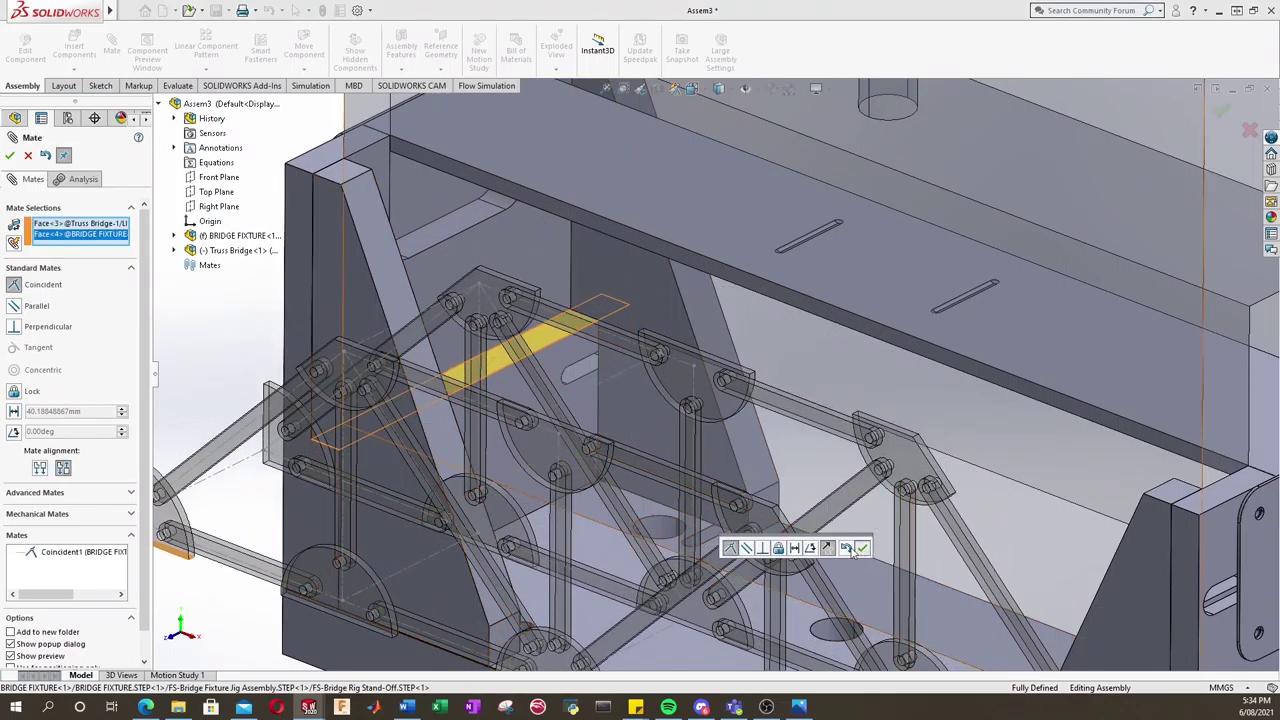
pyautogui.press('f')
pyautogui.click(10, 155)
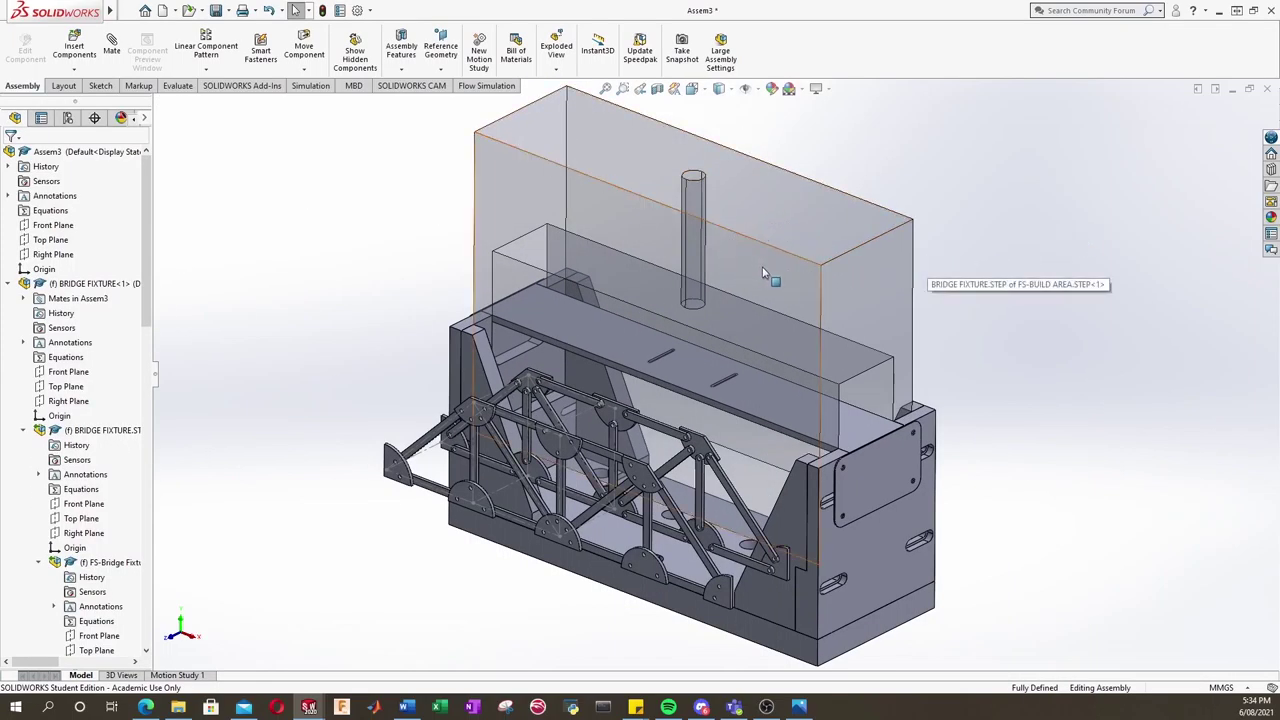
# Hide the transparent FS-BUILD AREA component and, in top view, move the truss bridge into the fixture so its sides line up along the road plate.
pyautogui.rightClick(766, 272)
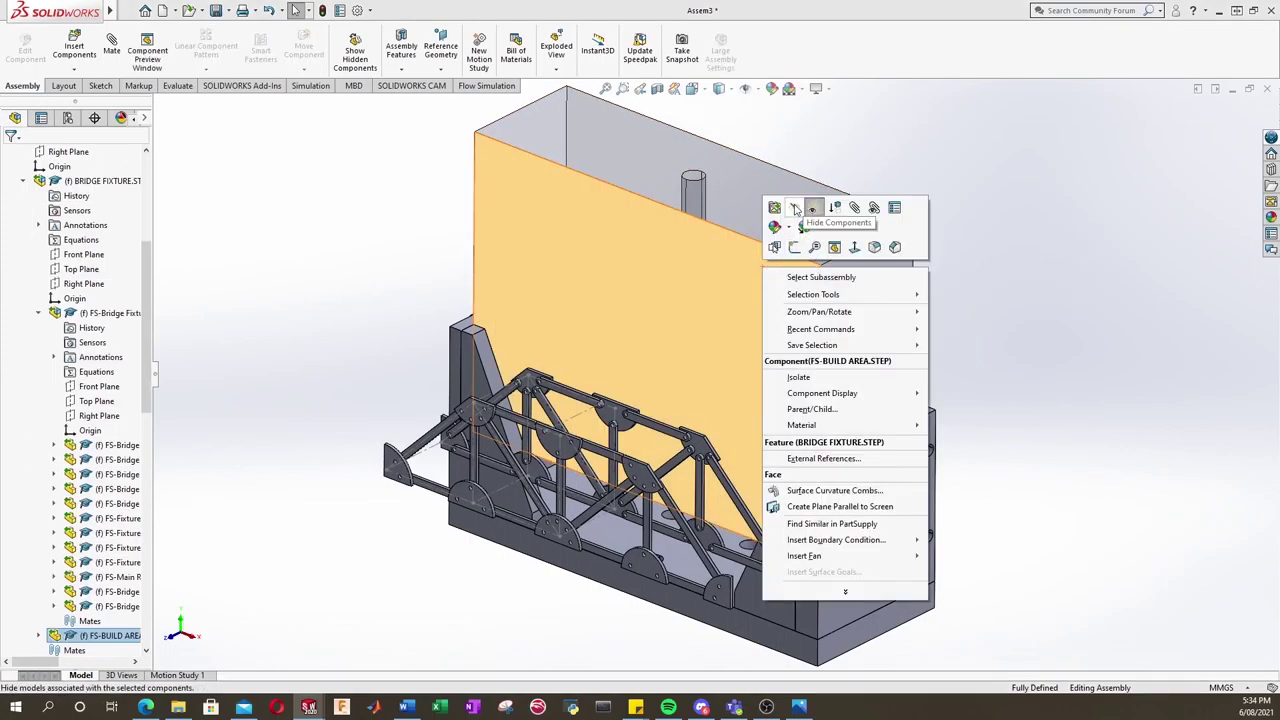
pyautogui.click(815, 210)
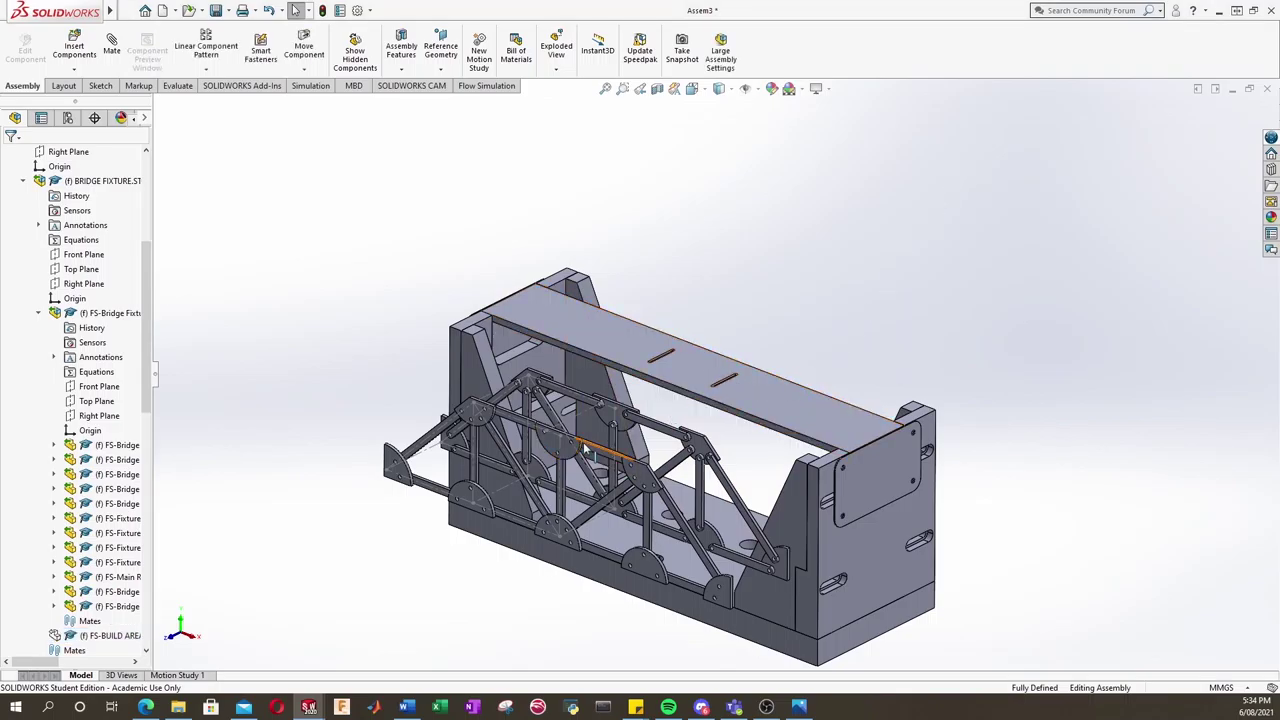
pyautogui.click(692, 90)
pyautogui.click(560, 343)
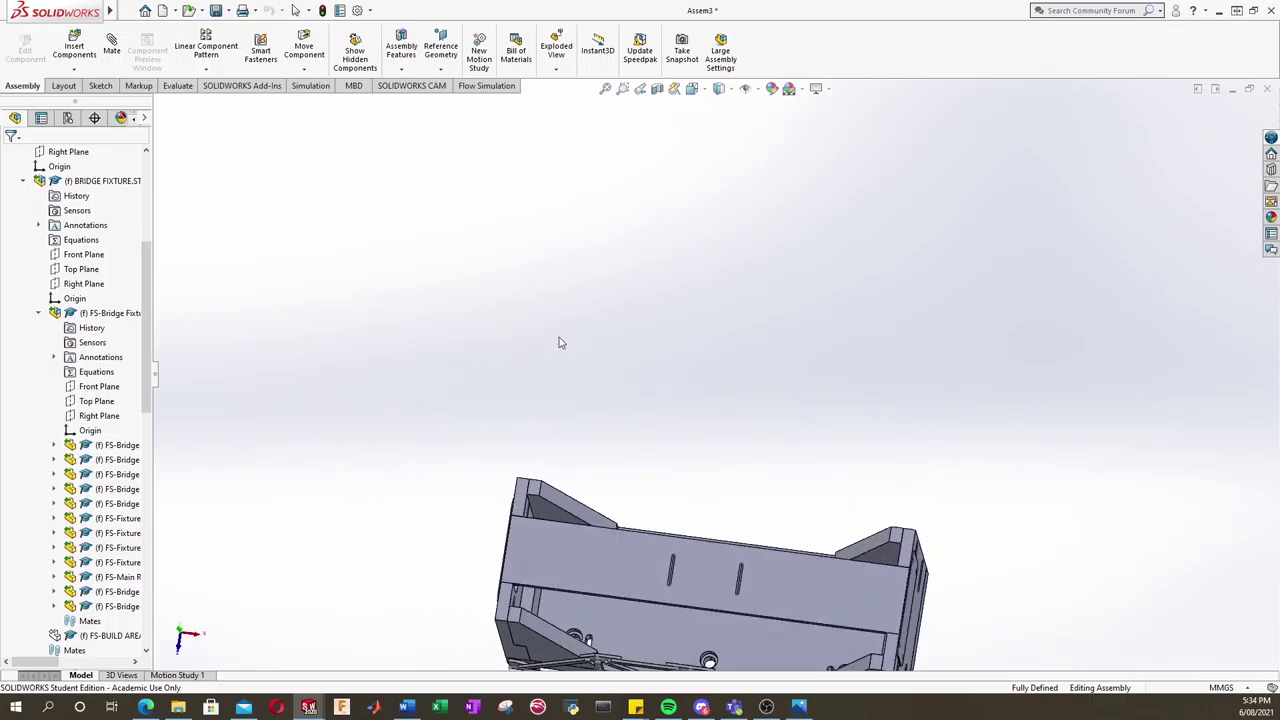
pyautogui.click(300, 50)
pyautogui.moveTo(653, 487); pyautogui.dragTo(650, 305)
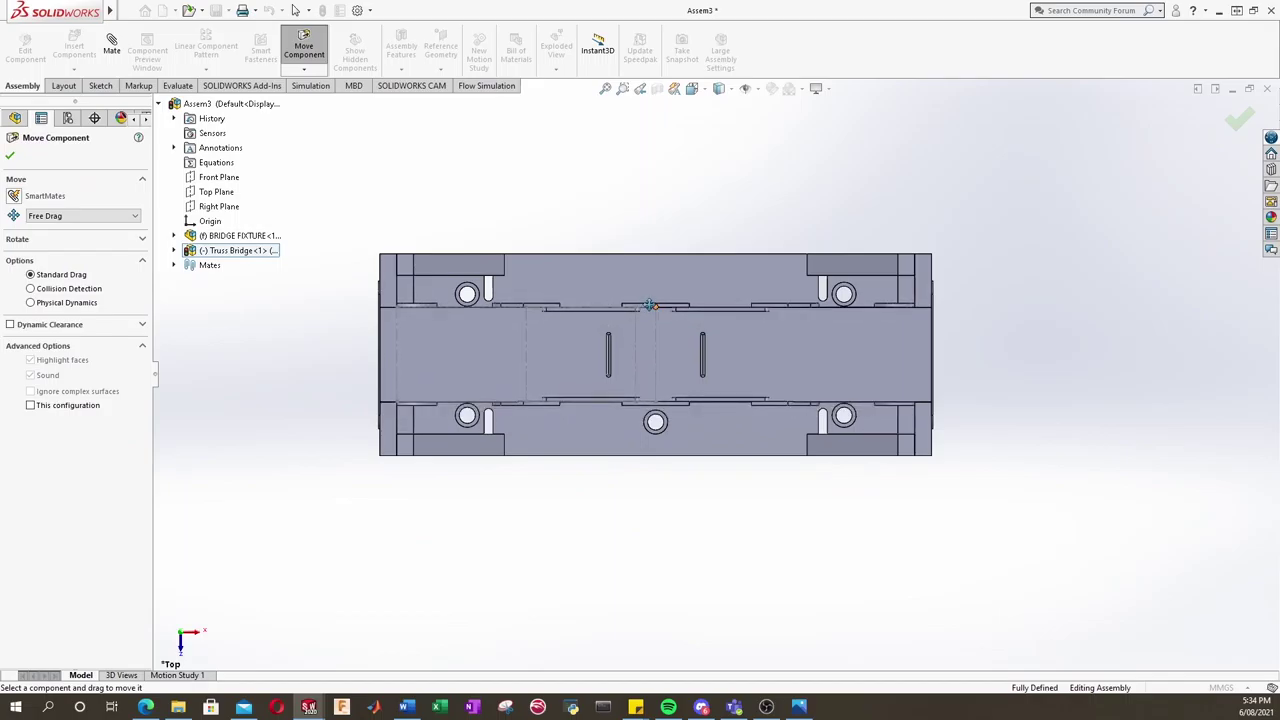
pyautogui.moveTo(650, 305); pyautogui.dragTo(650, 305)
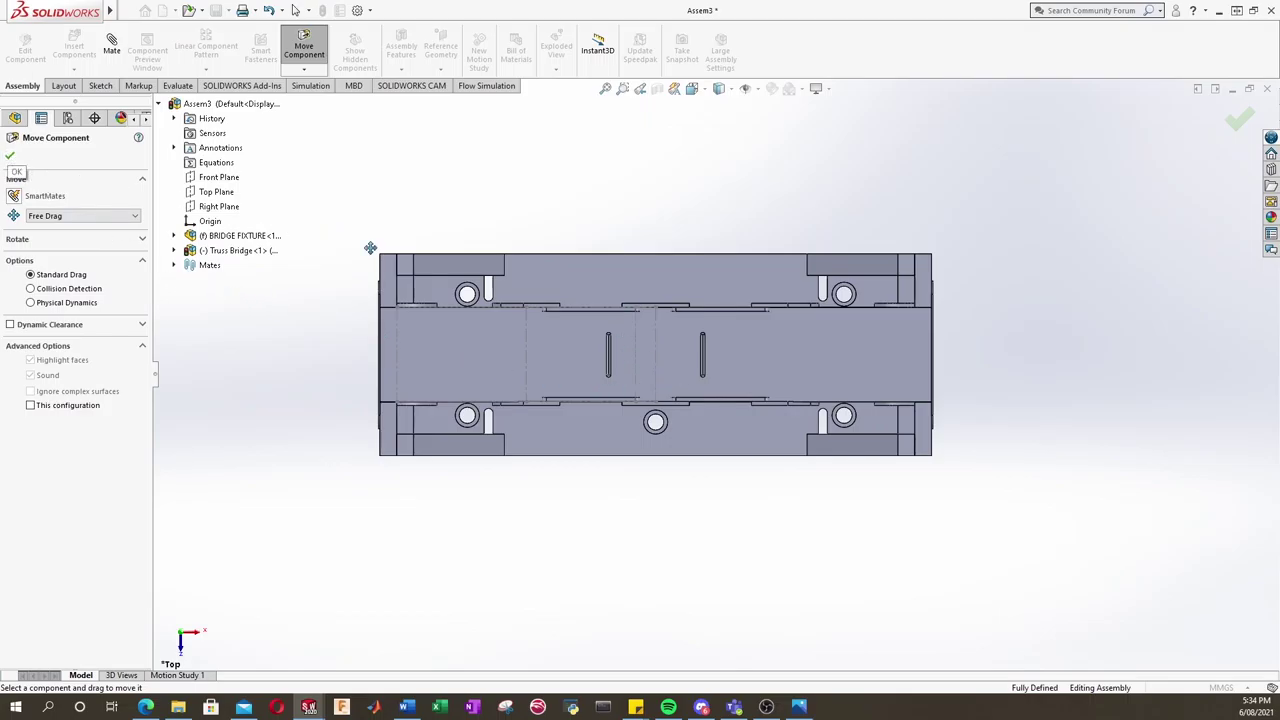
pyautogui.click(11, 159)
# Collapse the expanded BRIDGE FIXTURE and Truss Bridge entries in the feature tree.
pyautogui.click(23, 182)
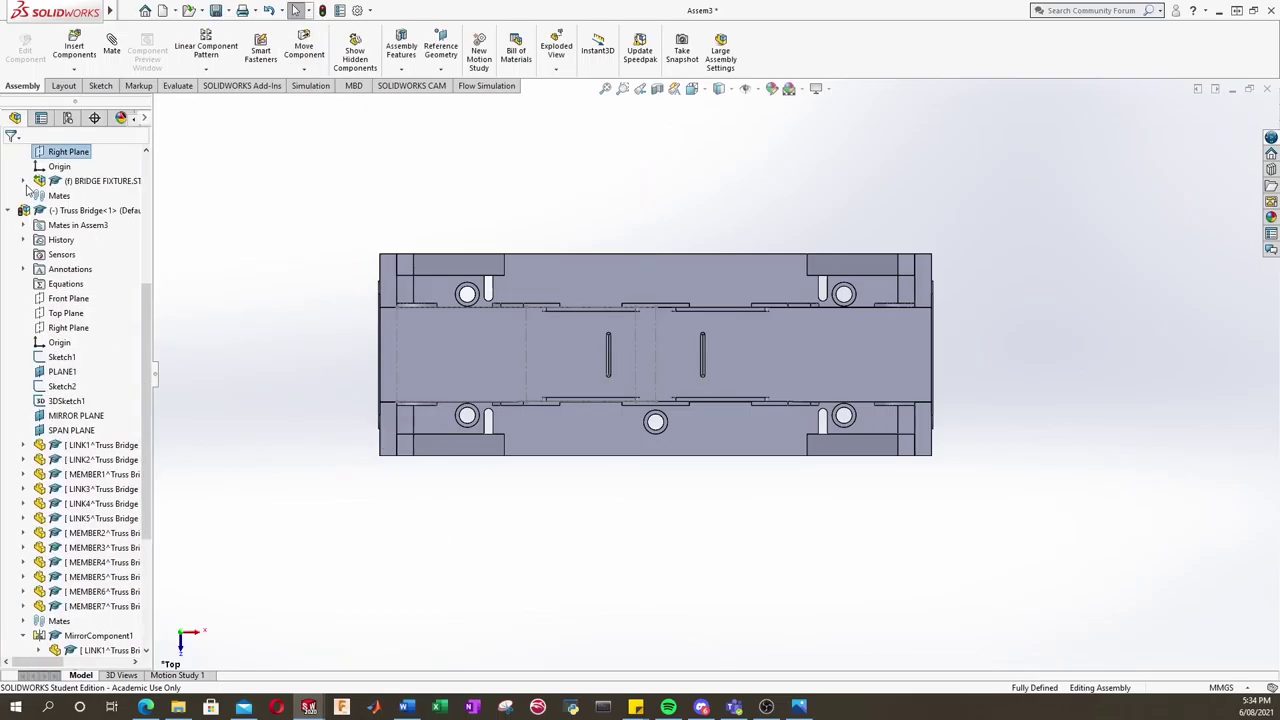
pyautogui.click(9, 211)
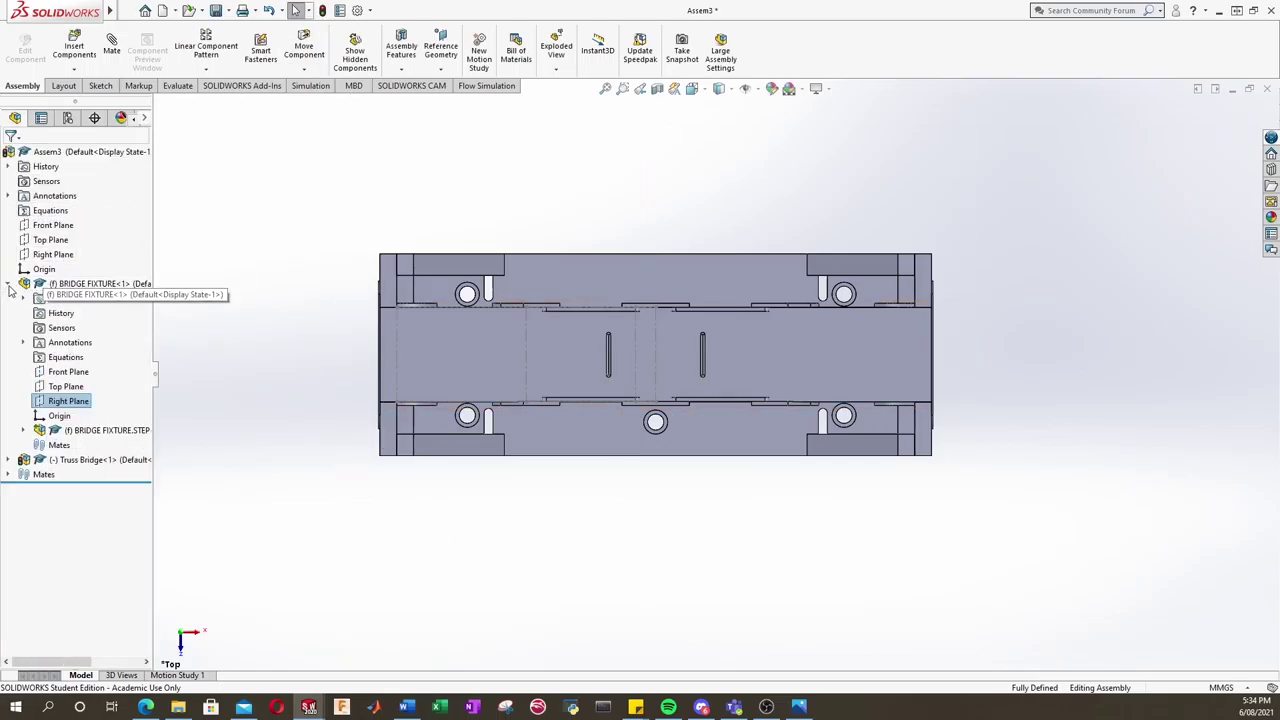
pyautogui.click(10, 284)
# Examine how the truss bridge's end links sit against the stand-offs at both ends of the fixture.
pyautogui.moveTo(800, 391); pyautogui.dragTo(713, 177, button='middle')
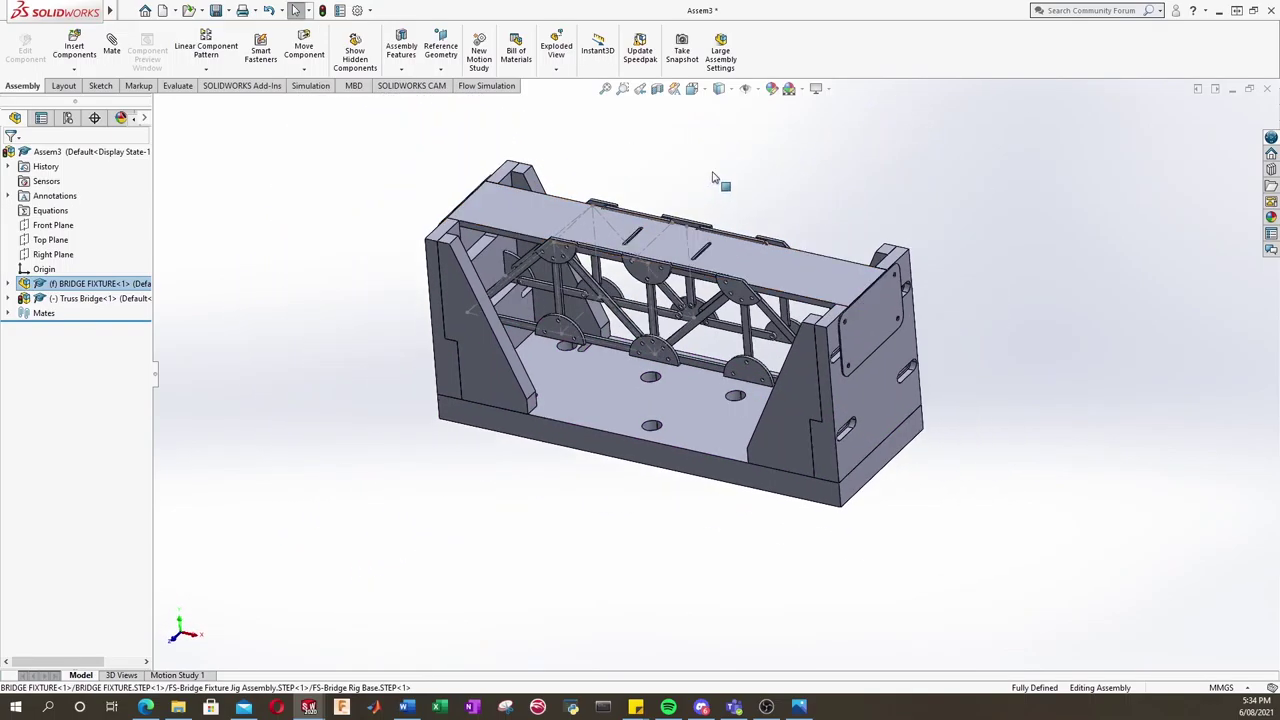
pyautogui.scroll(2, 740, 200)
pyautogui.scroll(3, 595, 312)
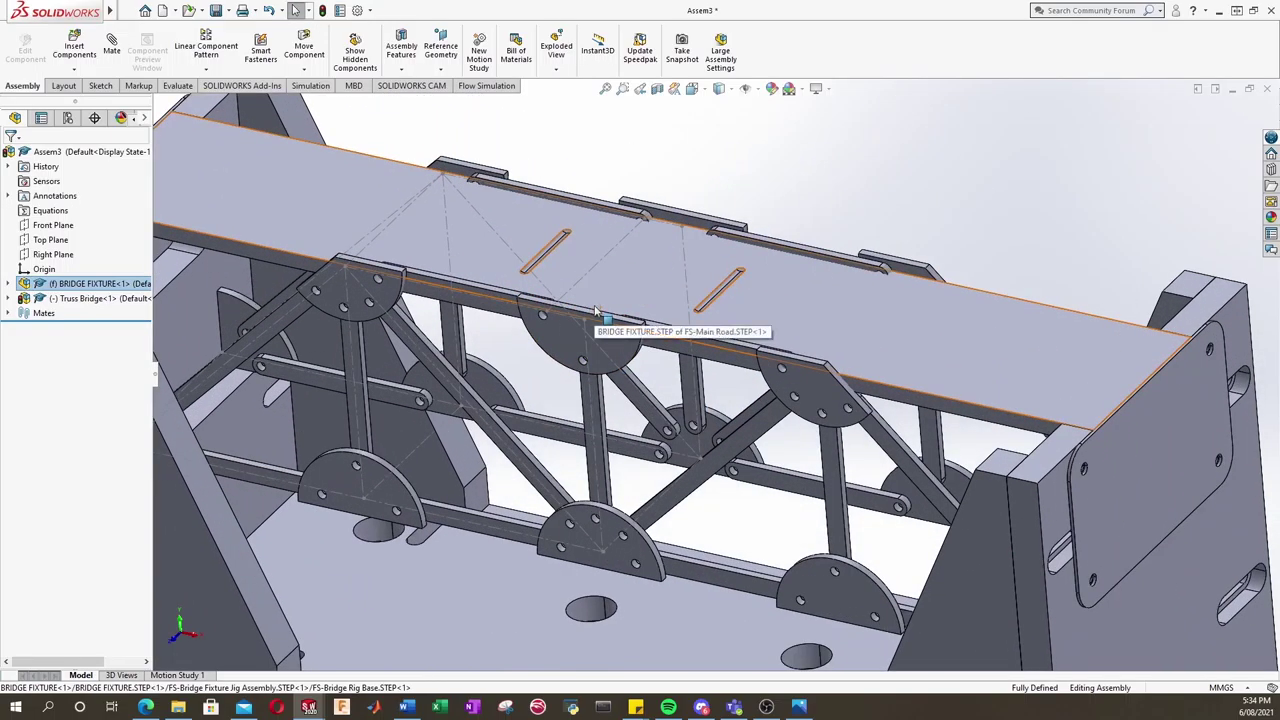
pyautogui.moveTo(595, 312); pyautogui.dragTo(542, 350, button='middle')
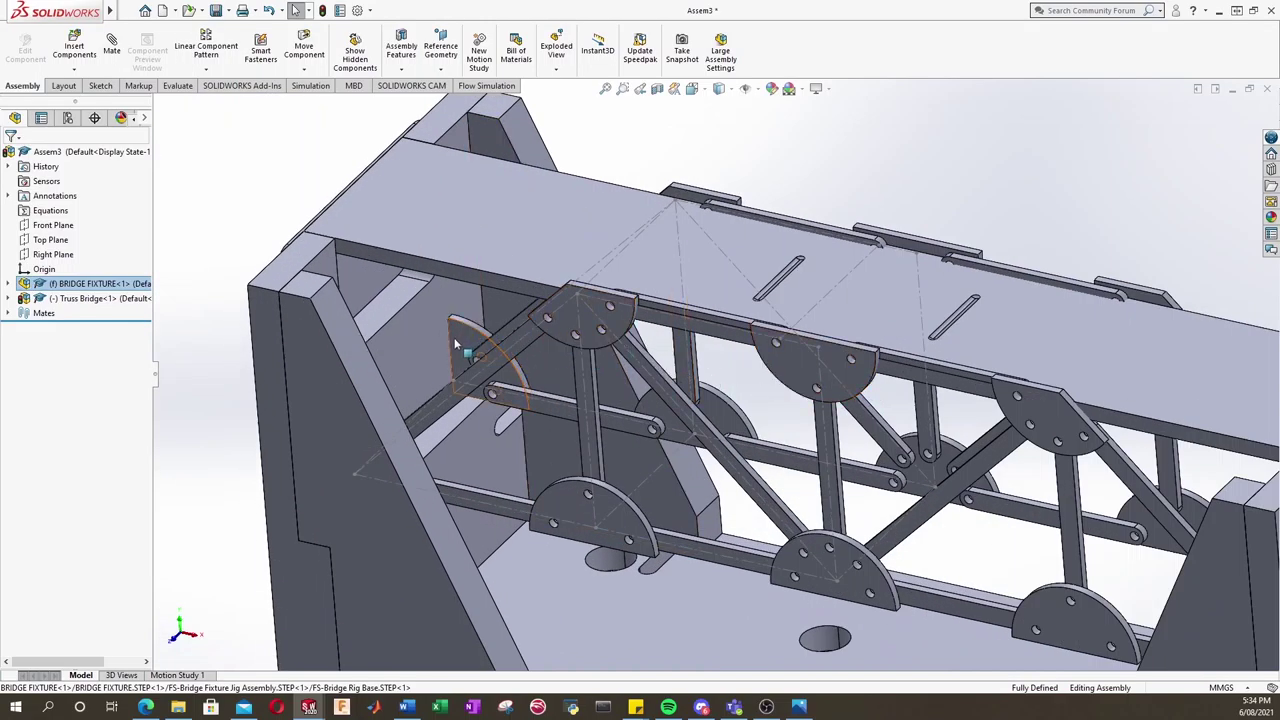
pyautogui.scroll(2, 460, 333)
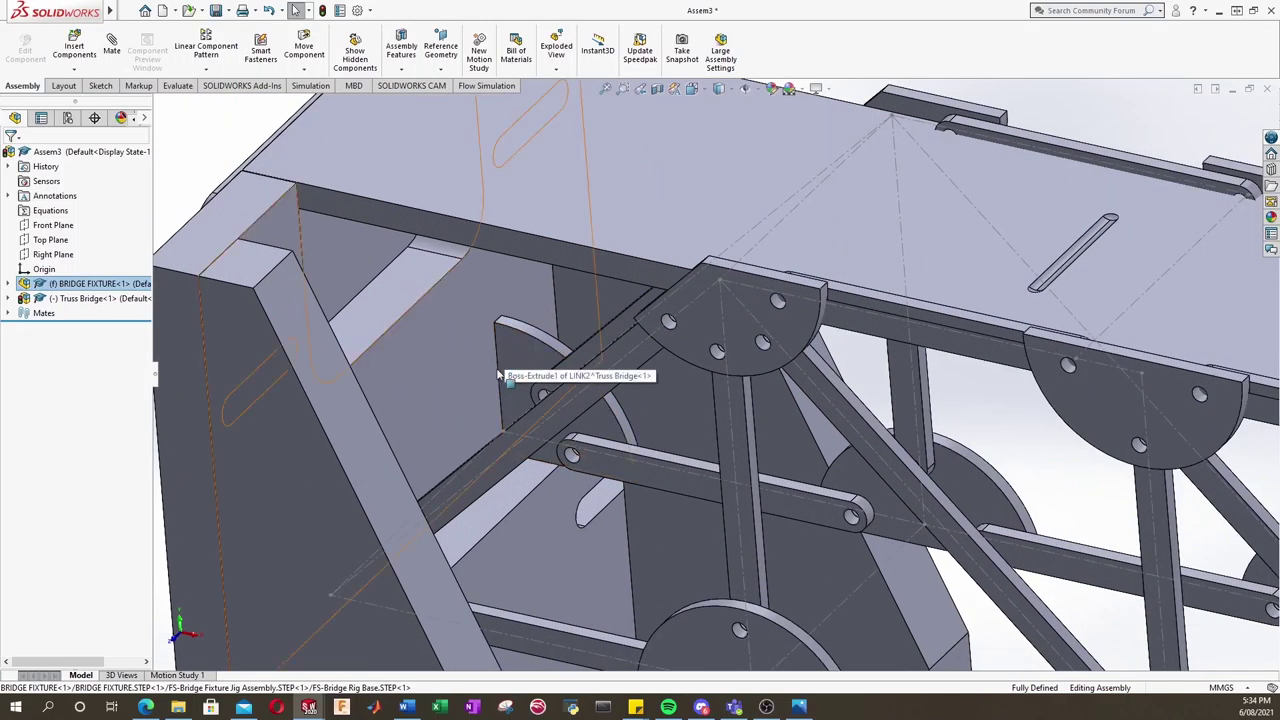
pyautogui.scroll(-3, 583, 434)
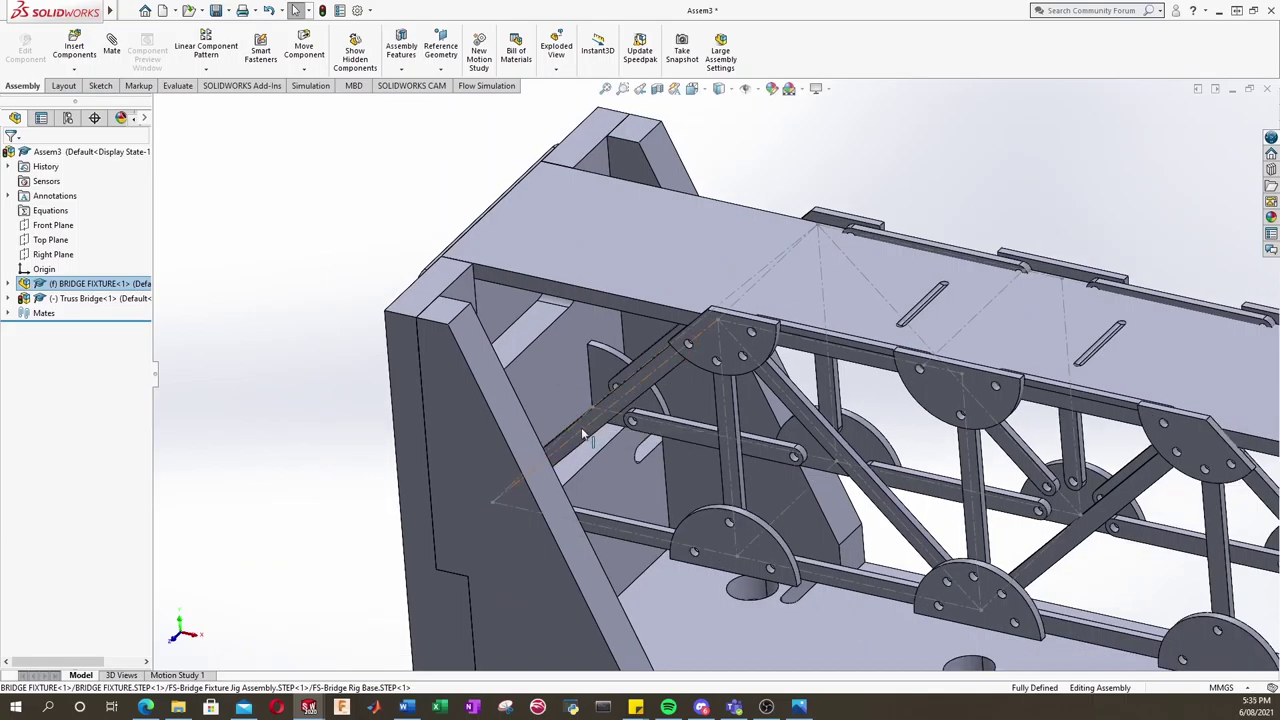
pyautogui.scroll(-4, 583, 434)
pyautogui.scroll(2, 978, 520)
pyautogui.moveTo(975, 598); pyautogui.dragTo(1106, 512, button='middle')
pyautogui.scroll(3, 1147, 525)
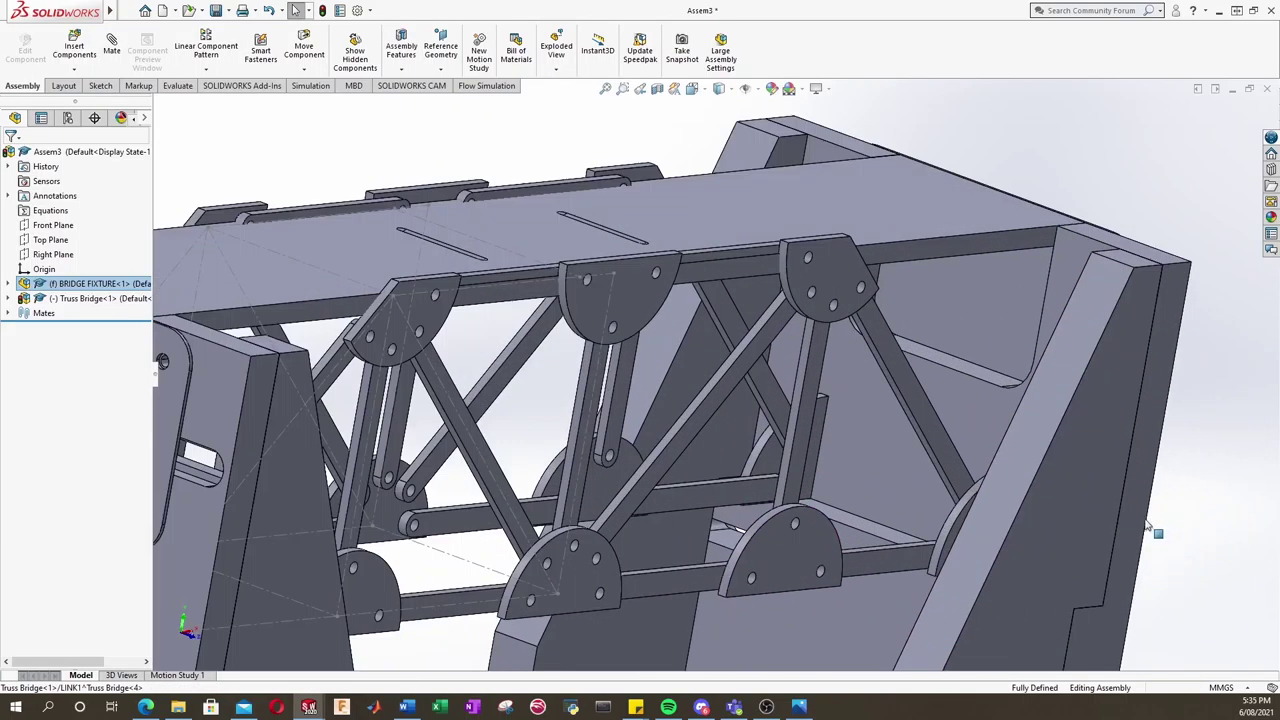
pyautogui.scroll(3, 1147, 525)
pyautogui.moveTo(790, 414); pyautogui.dragTo(680, 404, button='middle')
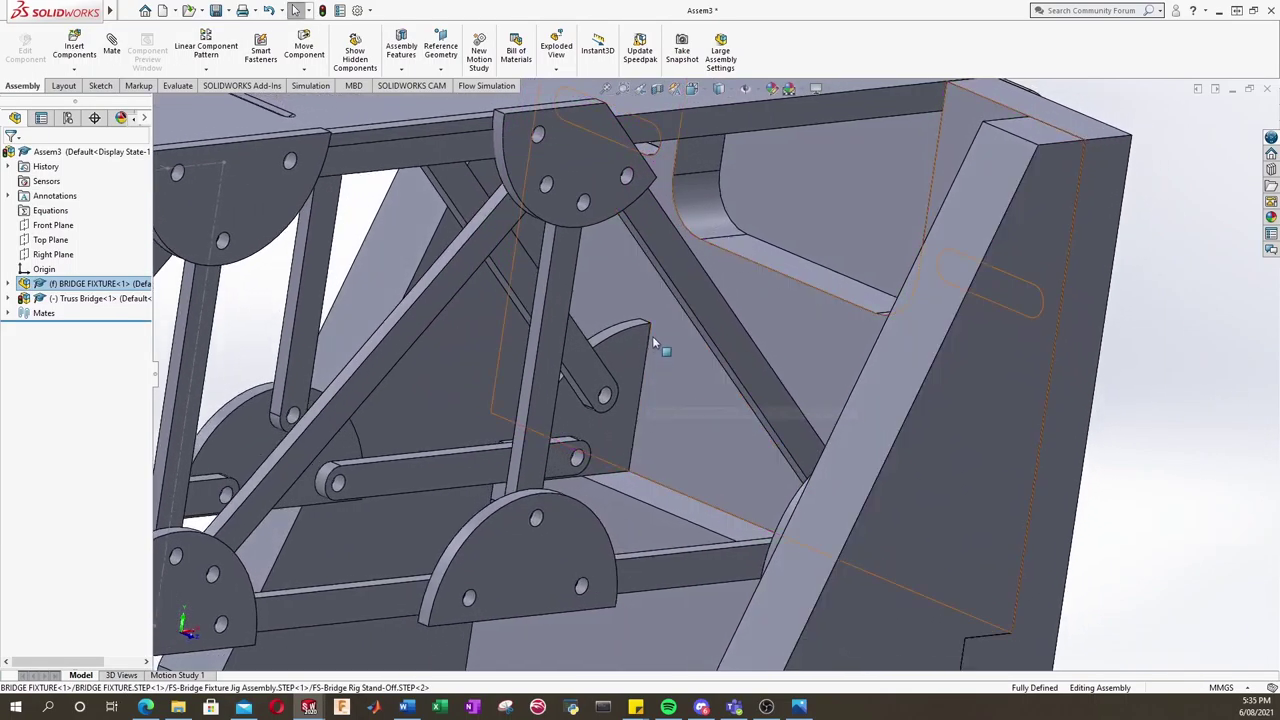
pyautogui.scroll(-4, 684, 345)
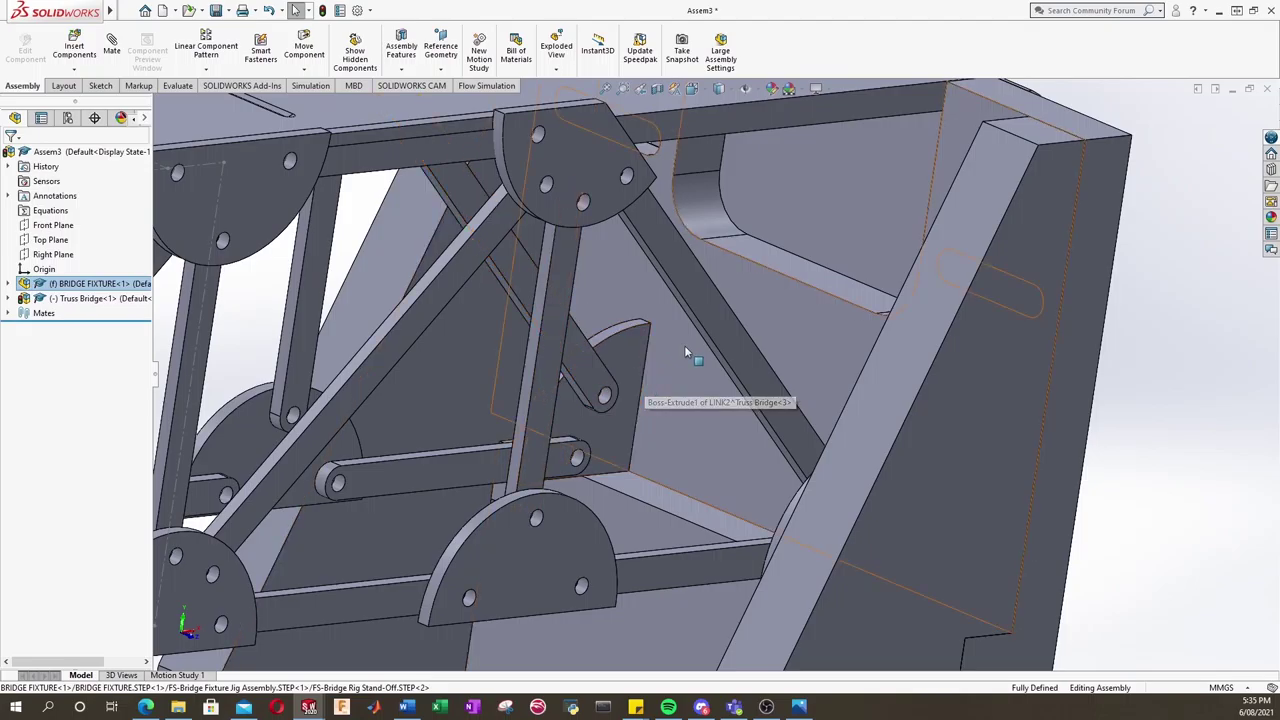
pyautogui.scroll(-2, 560, 382)
# Inspect how the truss's upper links and members fit along both sides of the main road plate.
pyautogui.moveTo(512, 376); pyautogui.dragTo(266, 194, button='middle')
pyautogui.scroll(5, 561, 402)
pyautogui.scroll(-4, 561, 402)
pyautogui.moveTo(561, 402); pyautogui.dragTo(500, 437, button='middle')
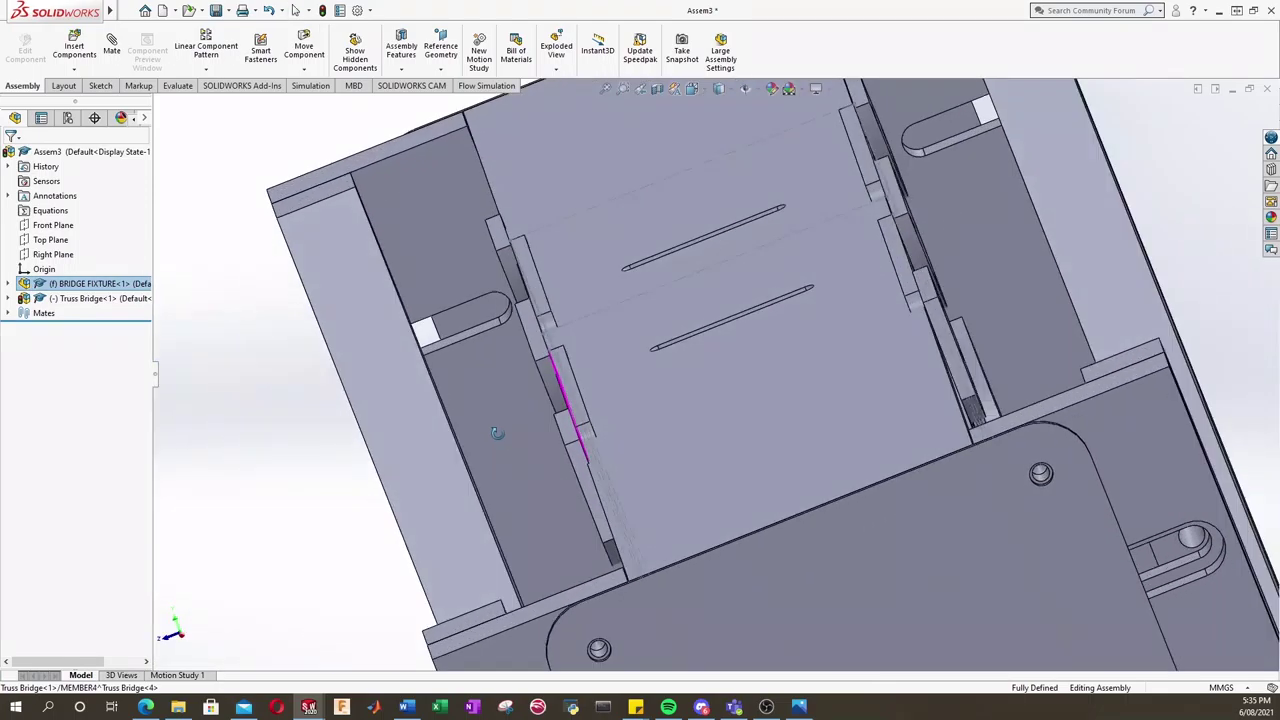
pyautogui.scroll(4, 573, 369)
pyautogui.moveTo(687, 508); pyautogui.dragTo(704, 452, button='middle')
pyautogui.moveTo(737, 503); pyautogui.dragTo(777, 505, button='middle')
pyautogui.scroll(-7, 786, 526)
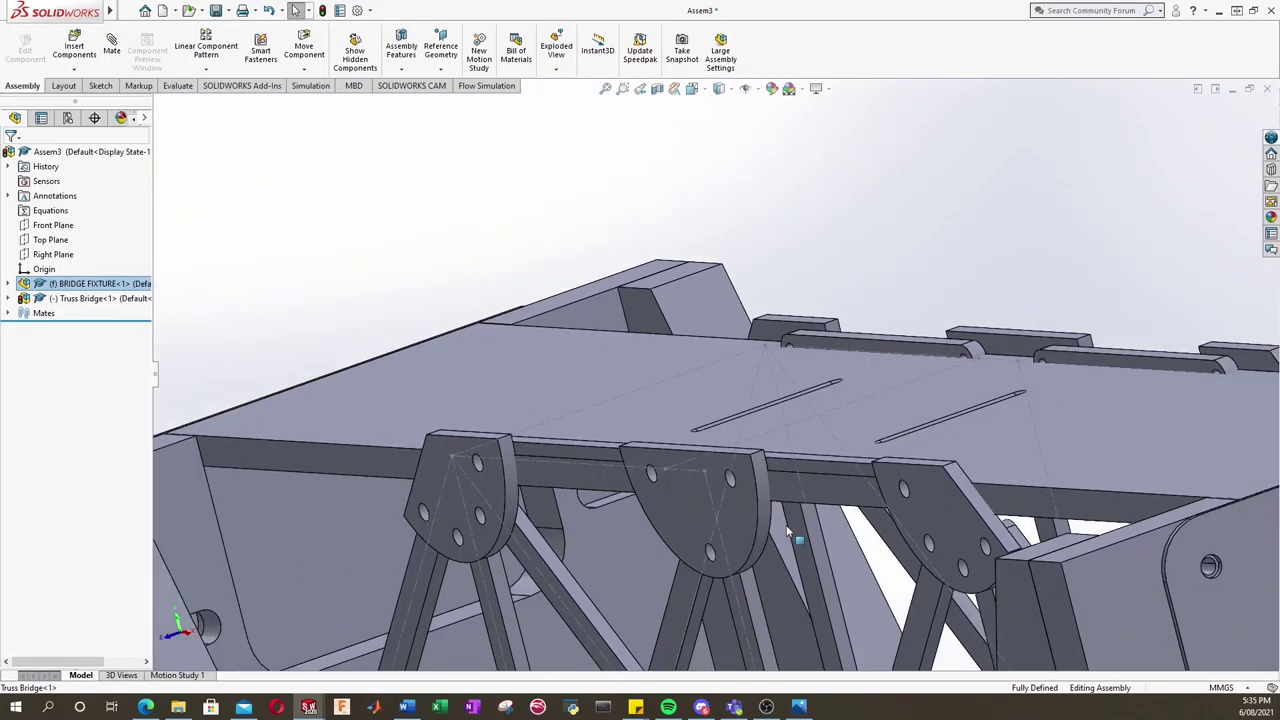
pyautogui.scroll(1, 583, 500)
pyautogui.moveTo(583, 503); pyautogui.dragTo(655, 440, button='middle')
pyautogui.scroll(-2, 784, 583)
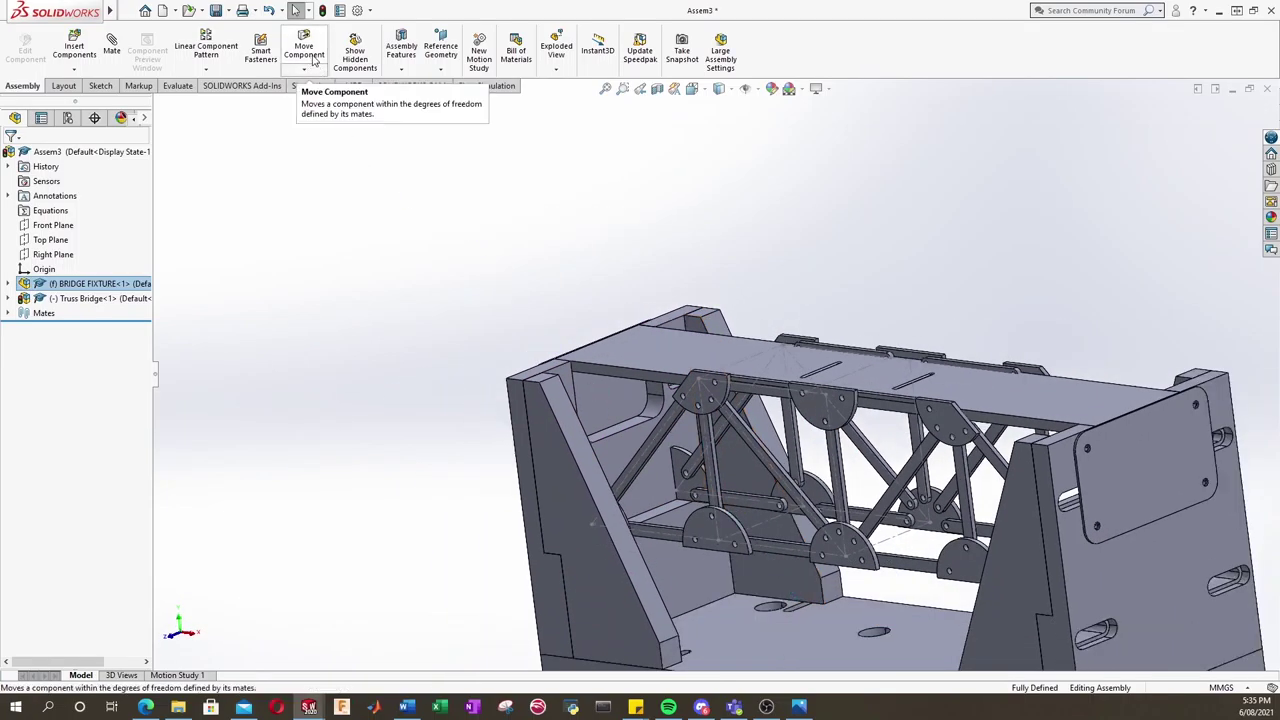
# Measure the vertical distance between the stand-off's horizontal face and the main road plate's underside in the bridge fixture.
pyautogui.click(180, 86)
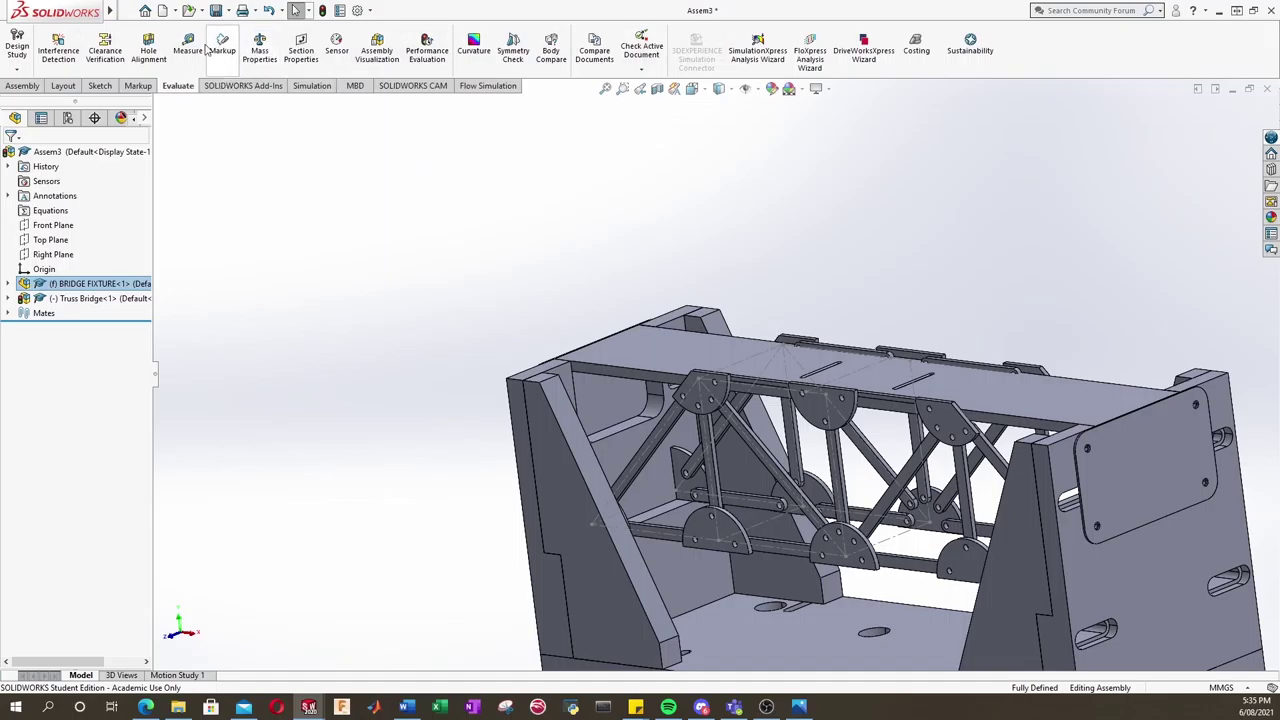
pyautogui.click(187, 48)
pyautogui.scroll(3, 690, 380)
pyautogui.click(606, 545)
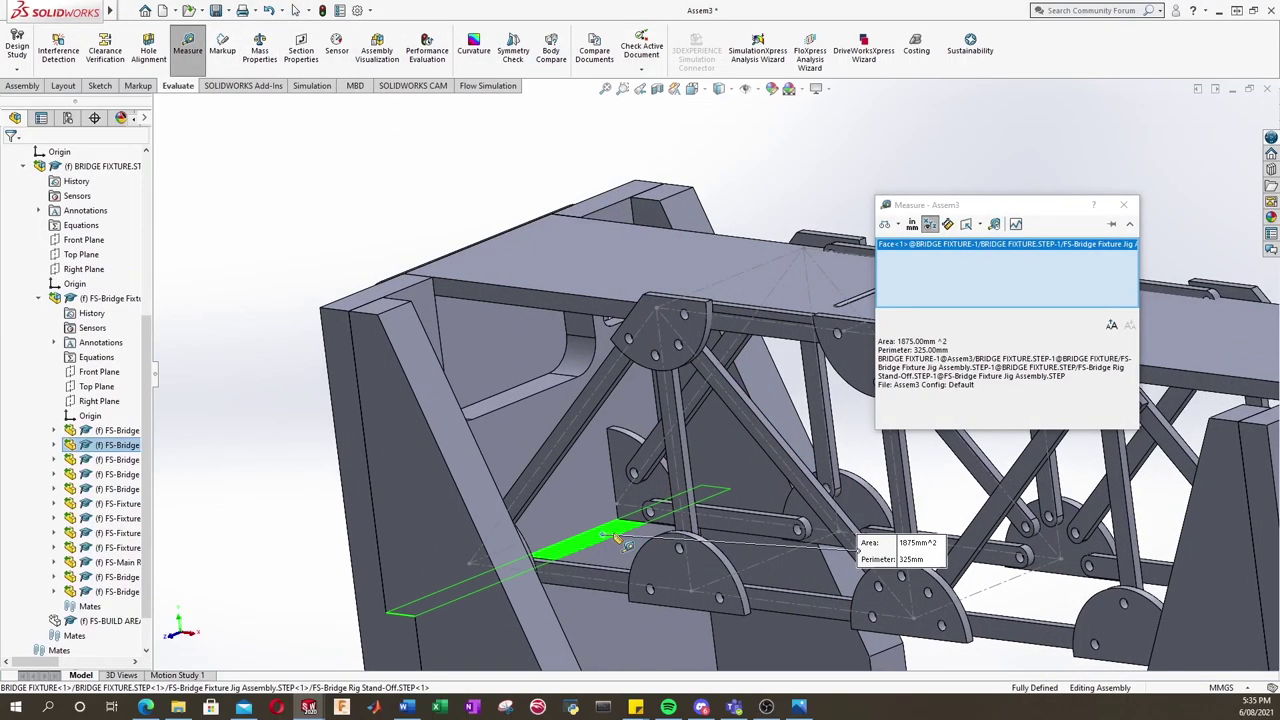
pyautogui.moveTo(606, 545); pyautogui.dragTo(510, 215, button='middle')
pyautogui.click(508, 208)
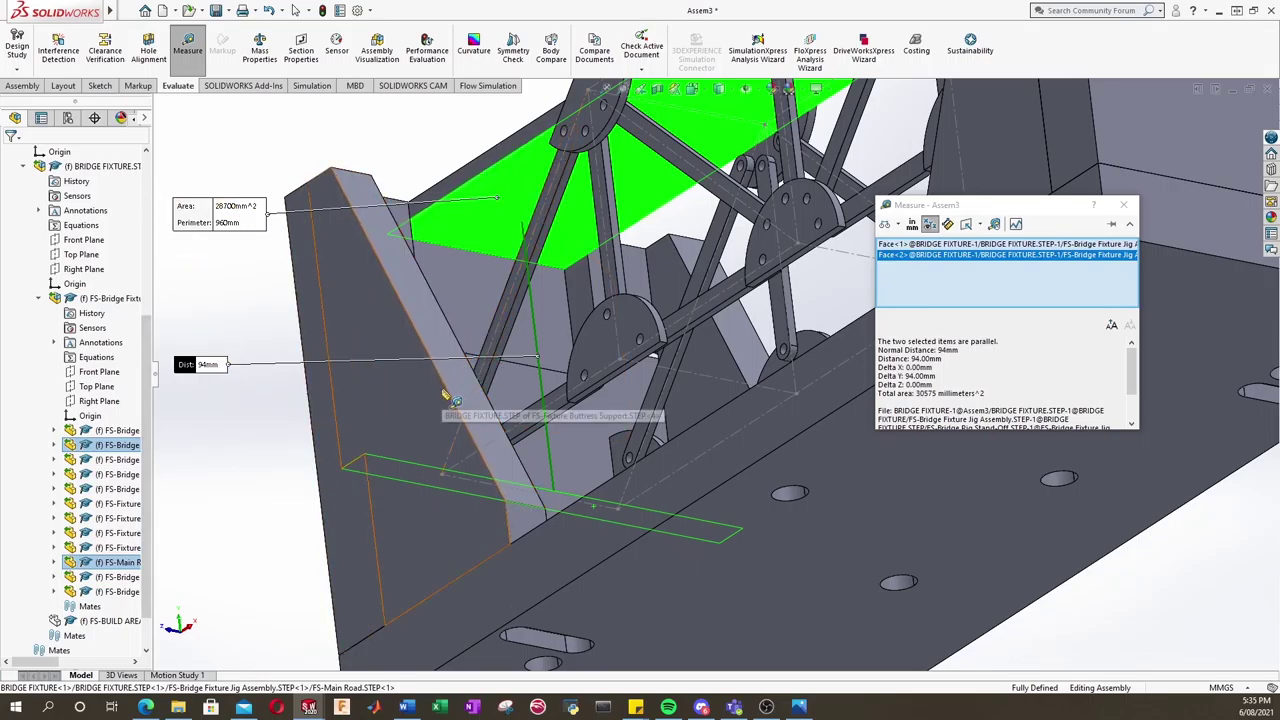
pyautogui.press('Escape')
pyautogui.moveTo(651, 371); pyautogui.dragTo(680, 402, button='middle')
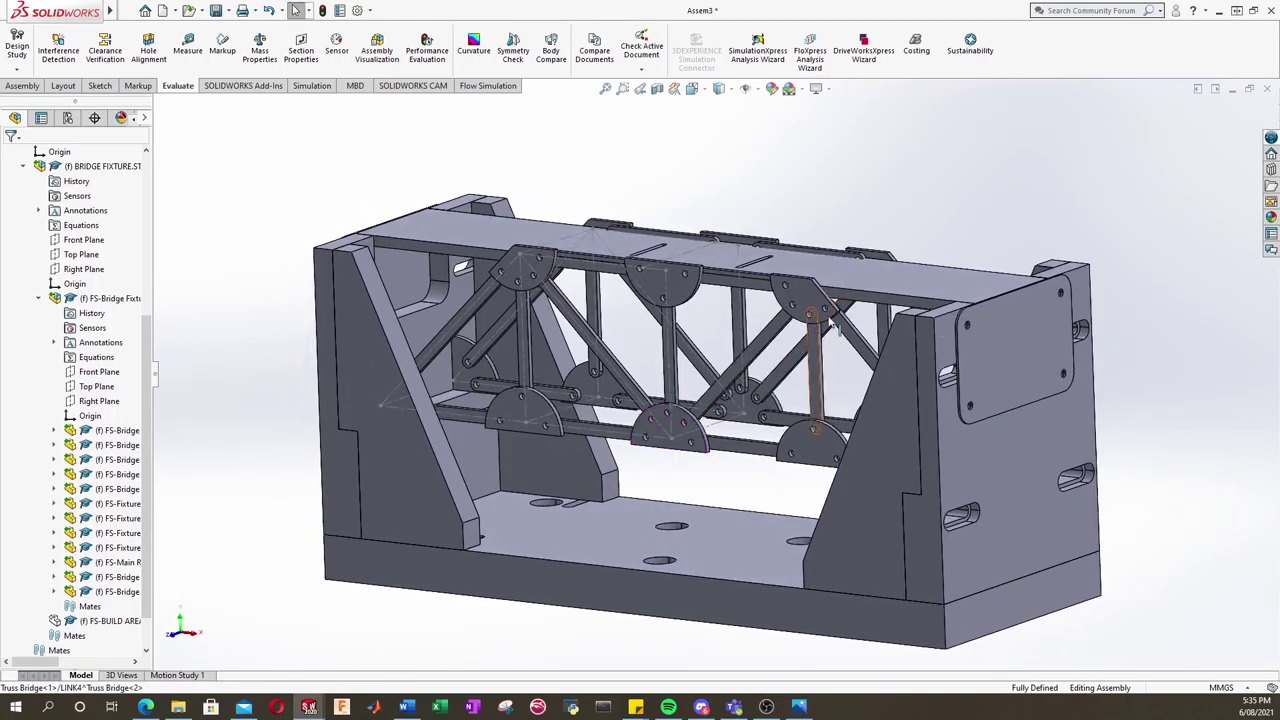
pyautogui.keyDown('ctrl'); pyautogui.moveTo(877, 292); pyautogui.dragTo(845, 310, button='middle'); pyautogui.keyUp('ctrl')
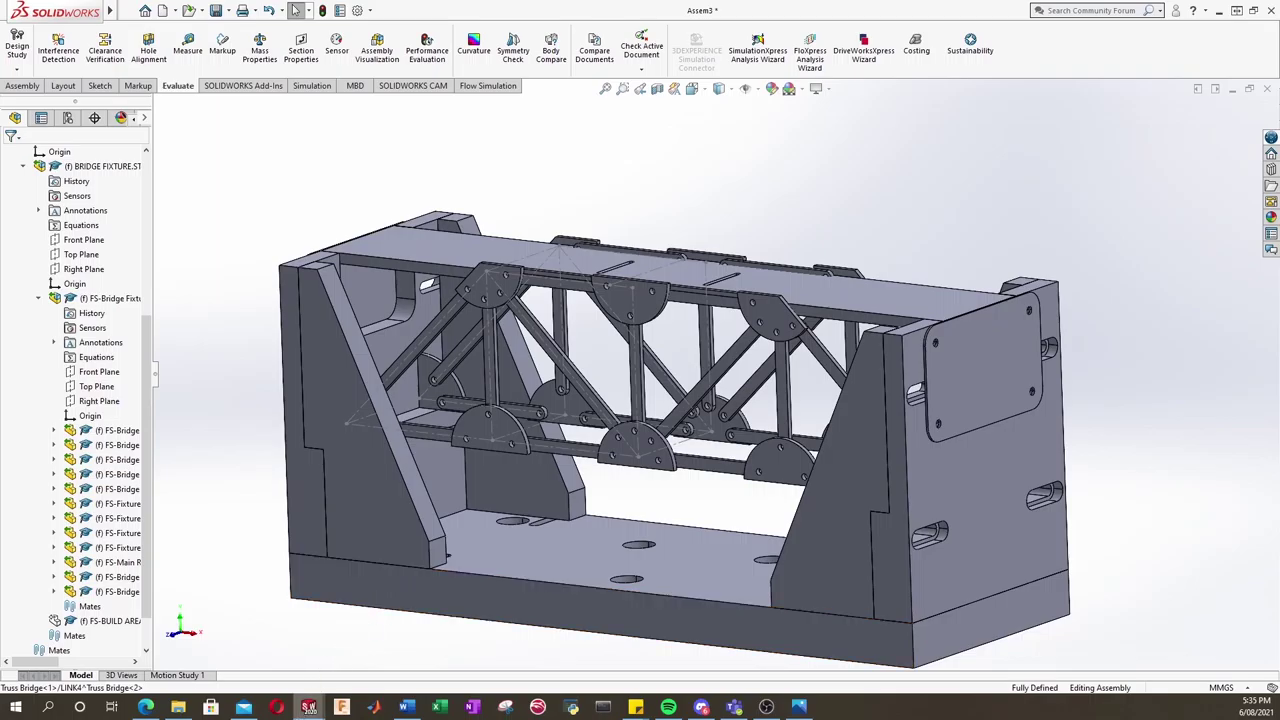
# Switch to the Truss Bridge assembly and measure the height from the upper middle link's top face to the lower middle link's bottom face.
pyautogui.moveTo(309, 707)
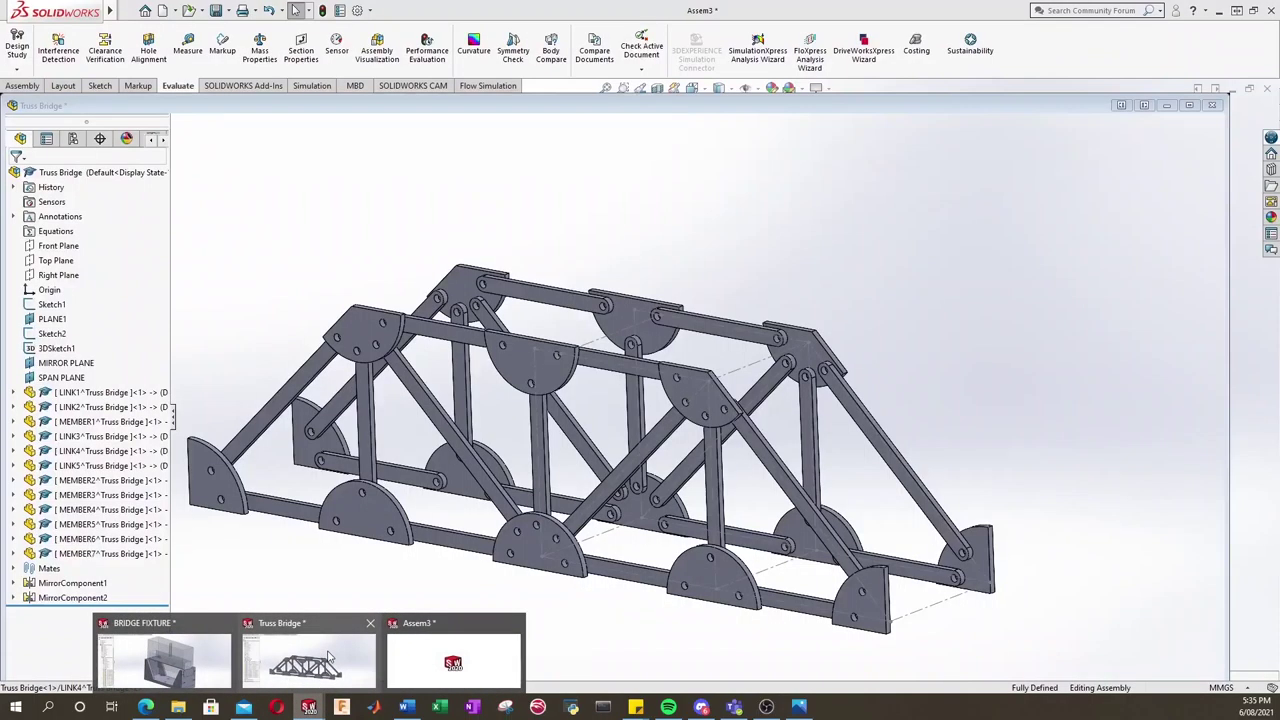
pyautogui.click(323, 660)
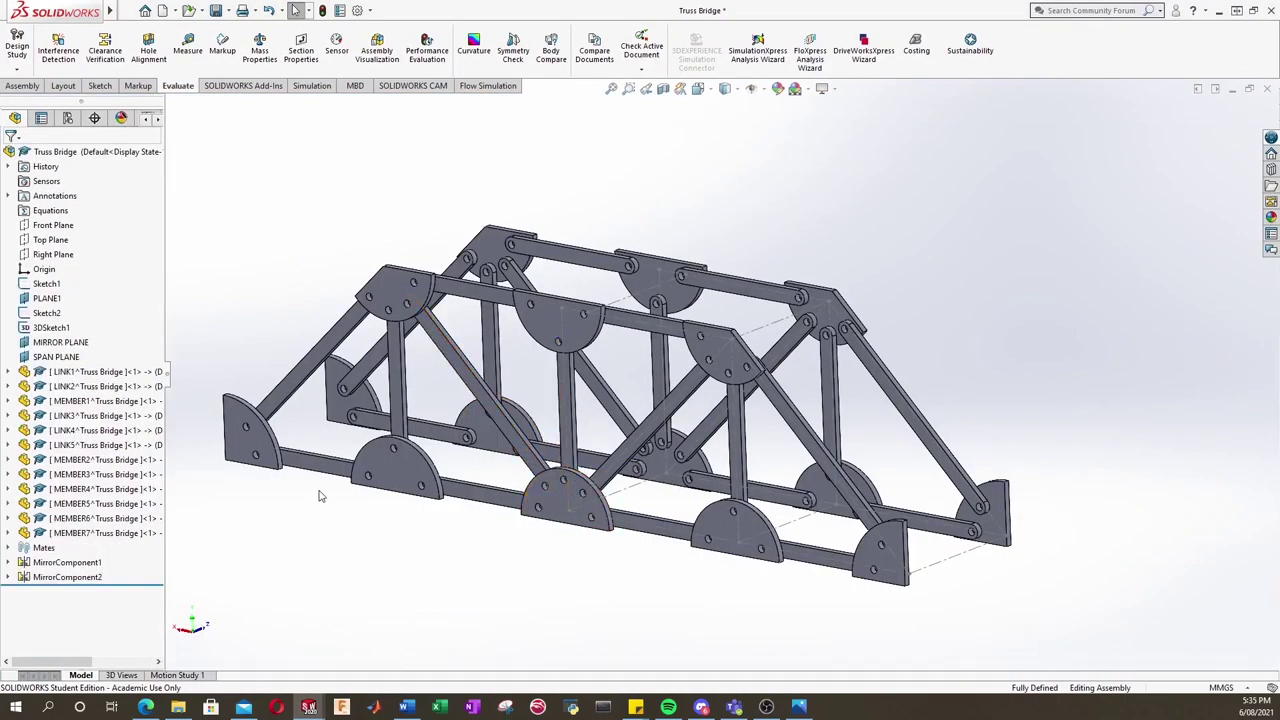
pyautogui.click(188, 45)
pyautogui.scroll(-3, 745, 292)
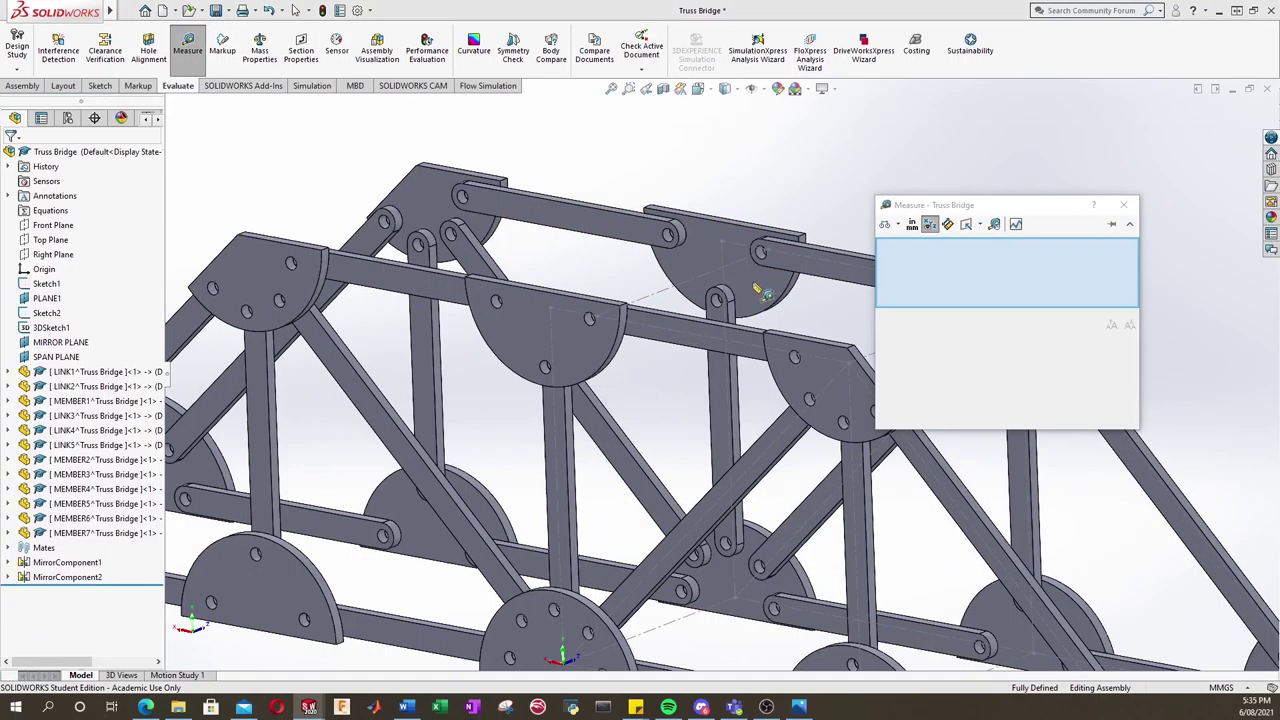
pyautogui.scroll(-3, 640, 298)
pyautogui.click(565, 317)
pyautogui.scroll(5, 588, 428)
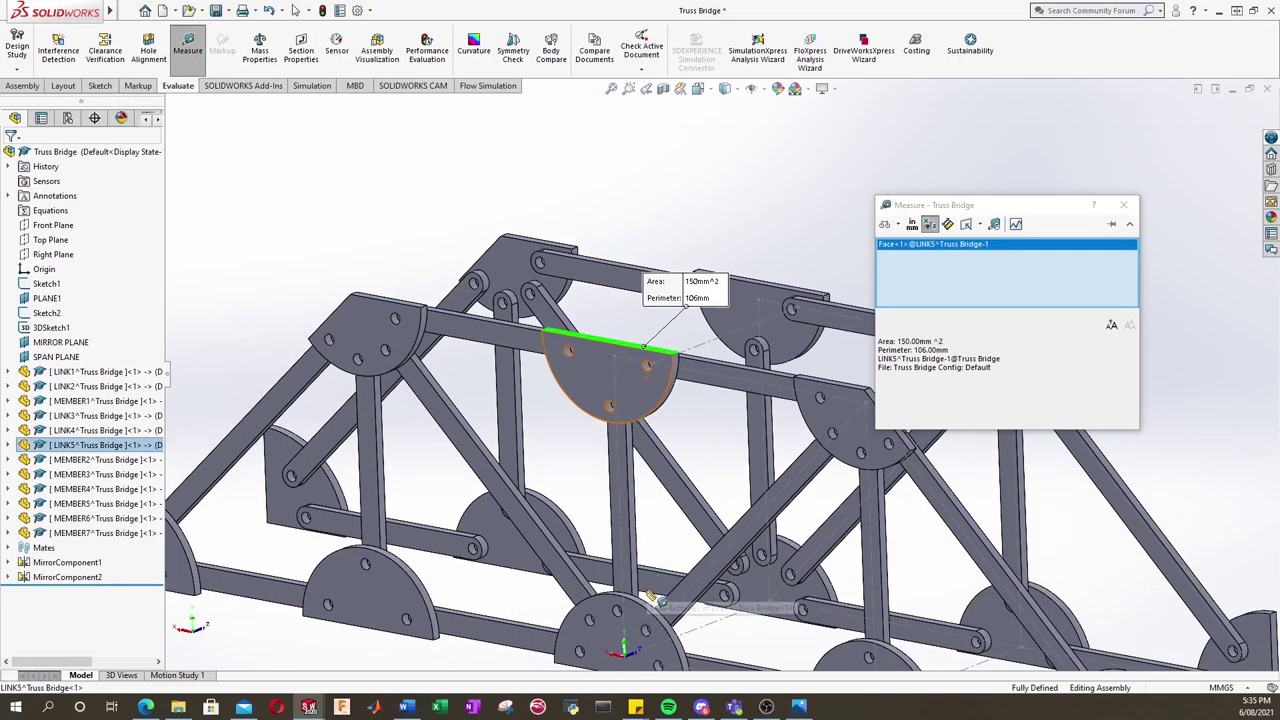
pyautogui.scroll(-5, 648, 600)
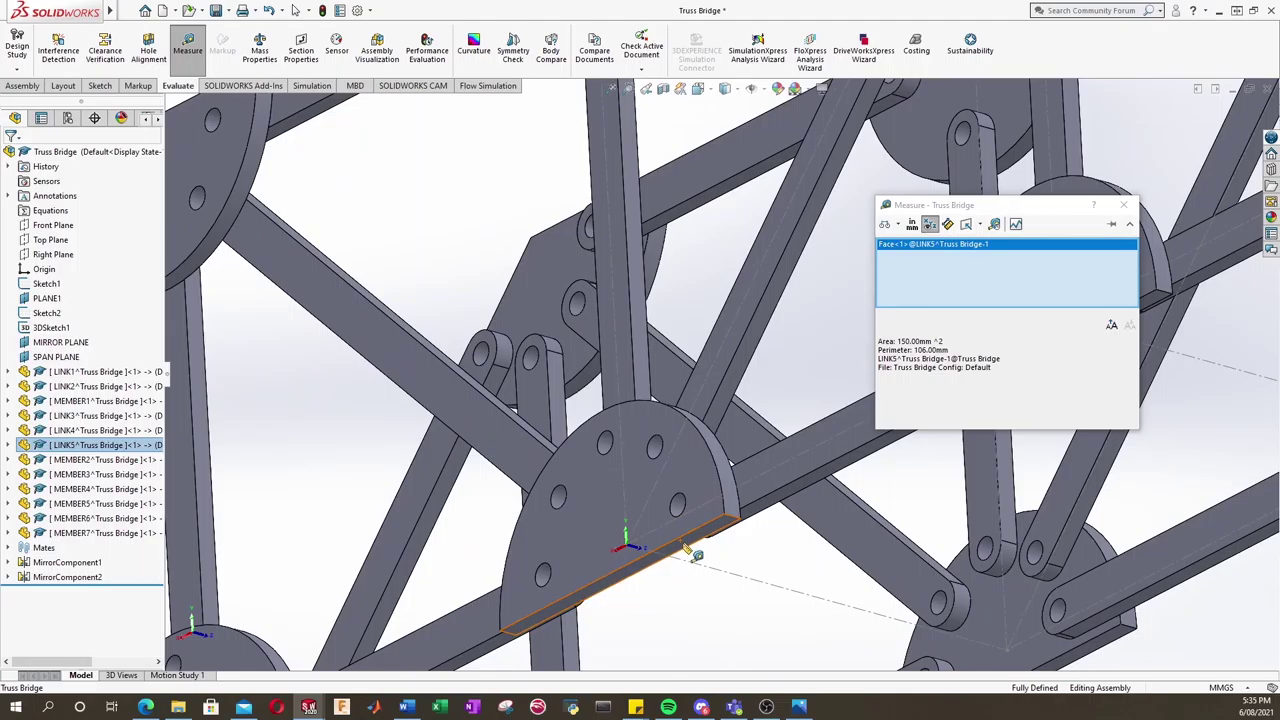
pyautogui.click(688, 556)
pyautogui.scroll(4, 700, 600)
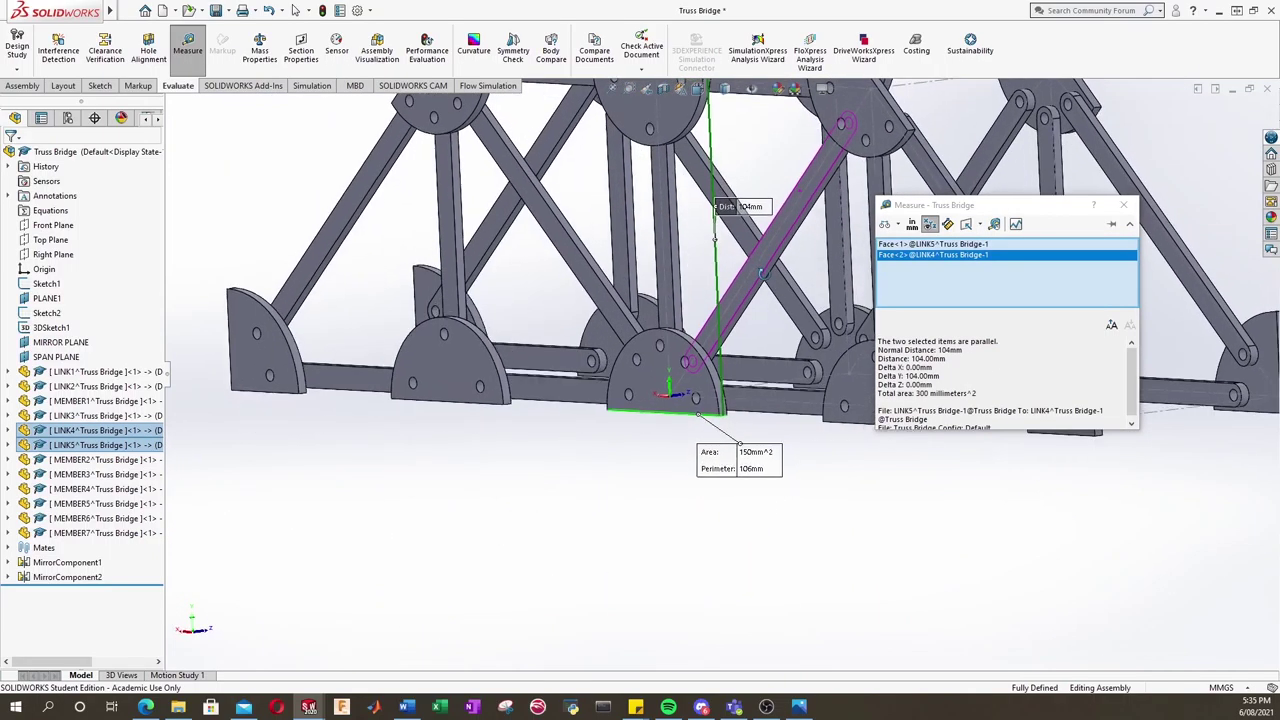
pyautogui.scroll(3, 768, 278)
pyautogui.scroll(-3, 765, 280)
pyautogui.scroll(-2, 715, 292)
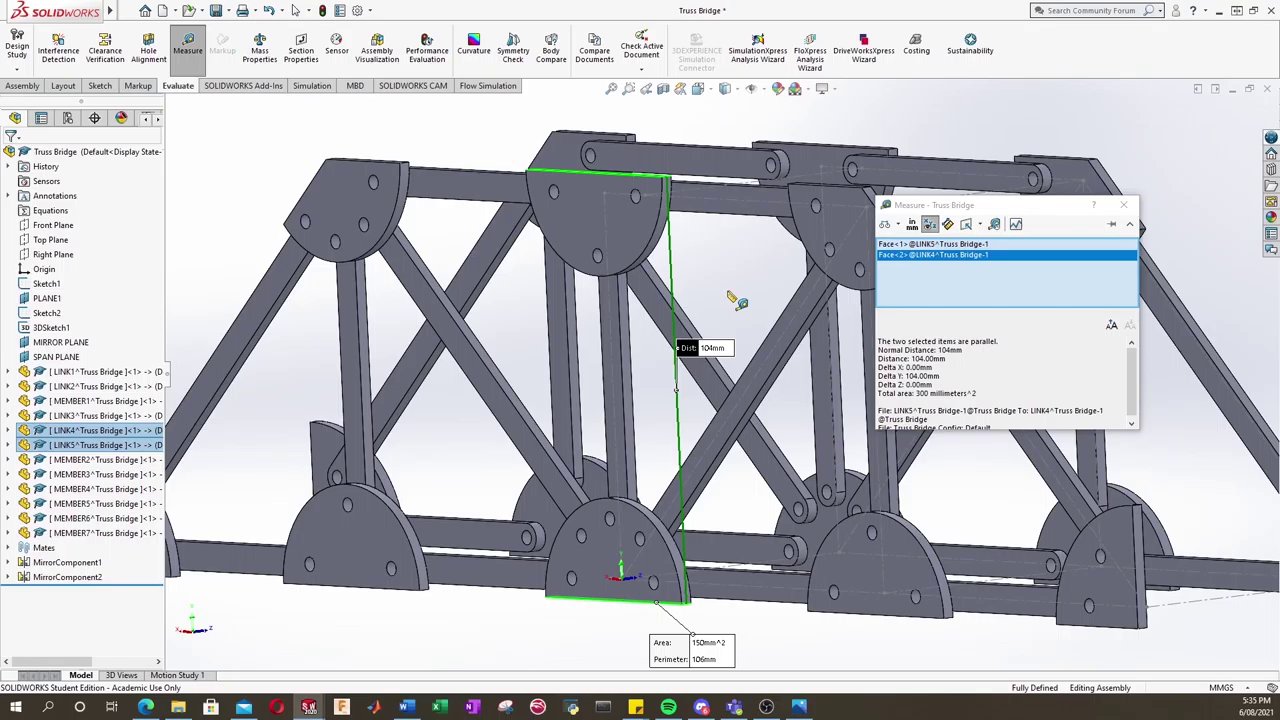
pyautogui.scroll(3, 738, 302)
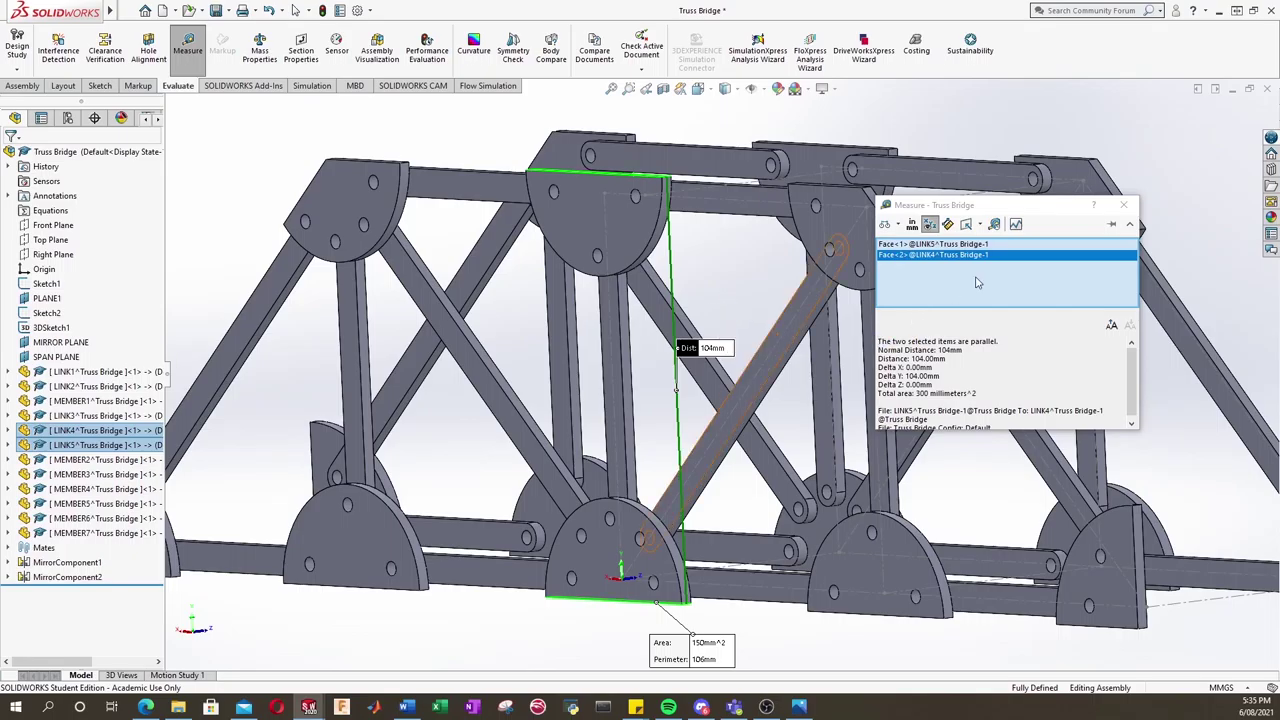
pyautogui.click(1123, 204)
# Measure the overall truss length between the outer vertical edges of the two end links on the near side.
pyautogui.scroll(2, 790, 280)
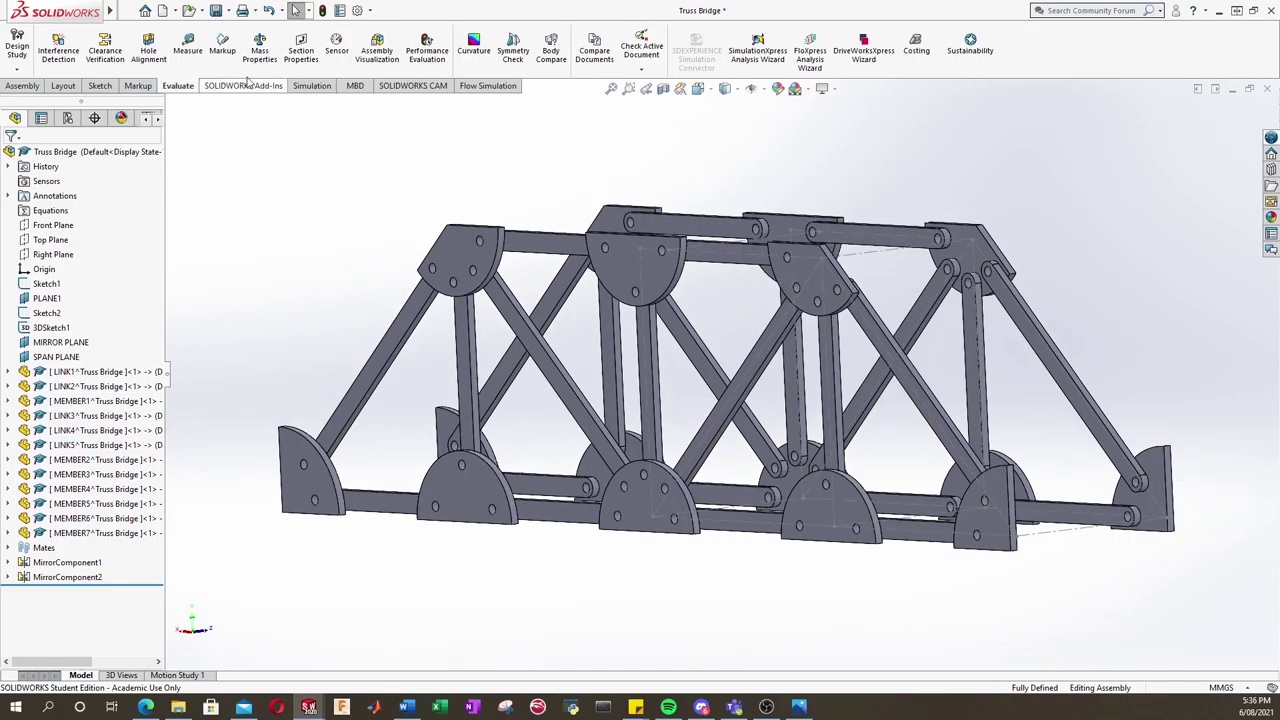
pyautogui.click(188, 48)
pyautogui.click(284, 467)
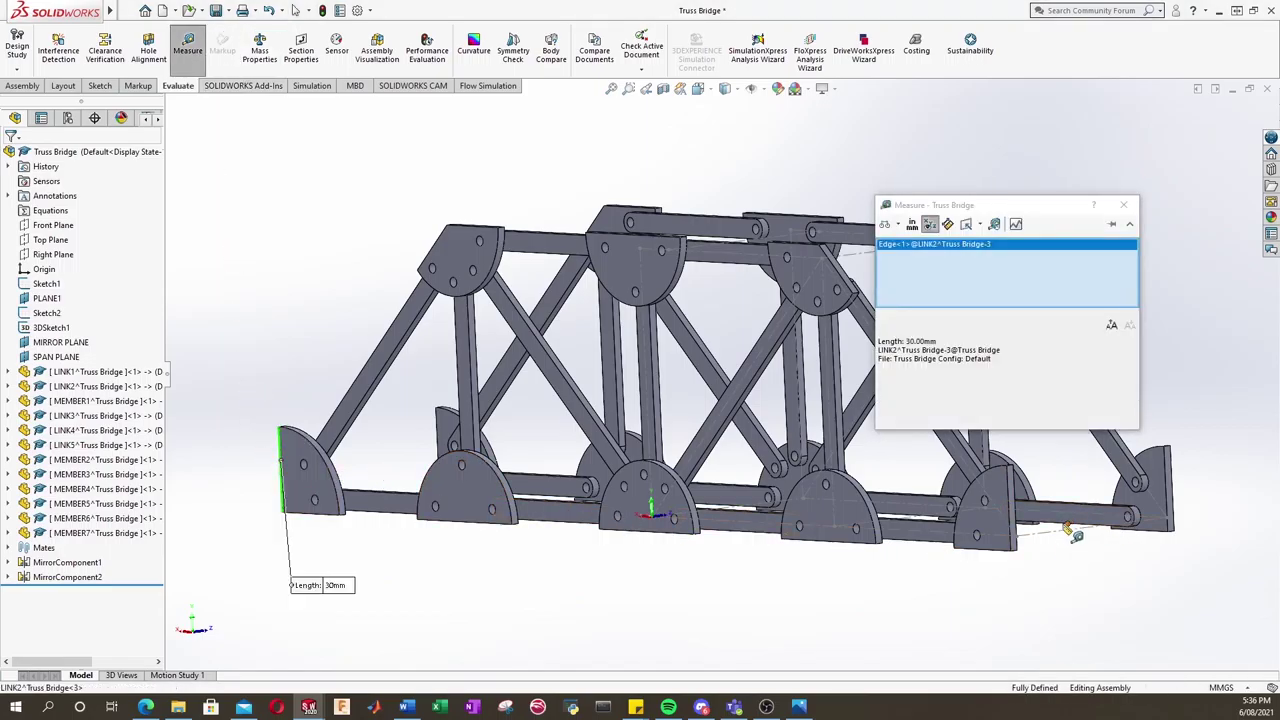
pyautogui.click(1012, 512)
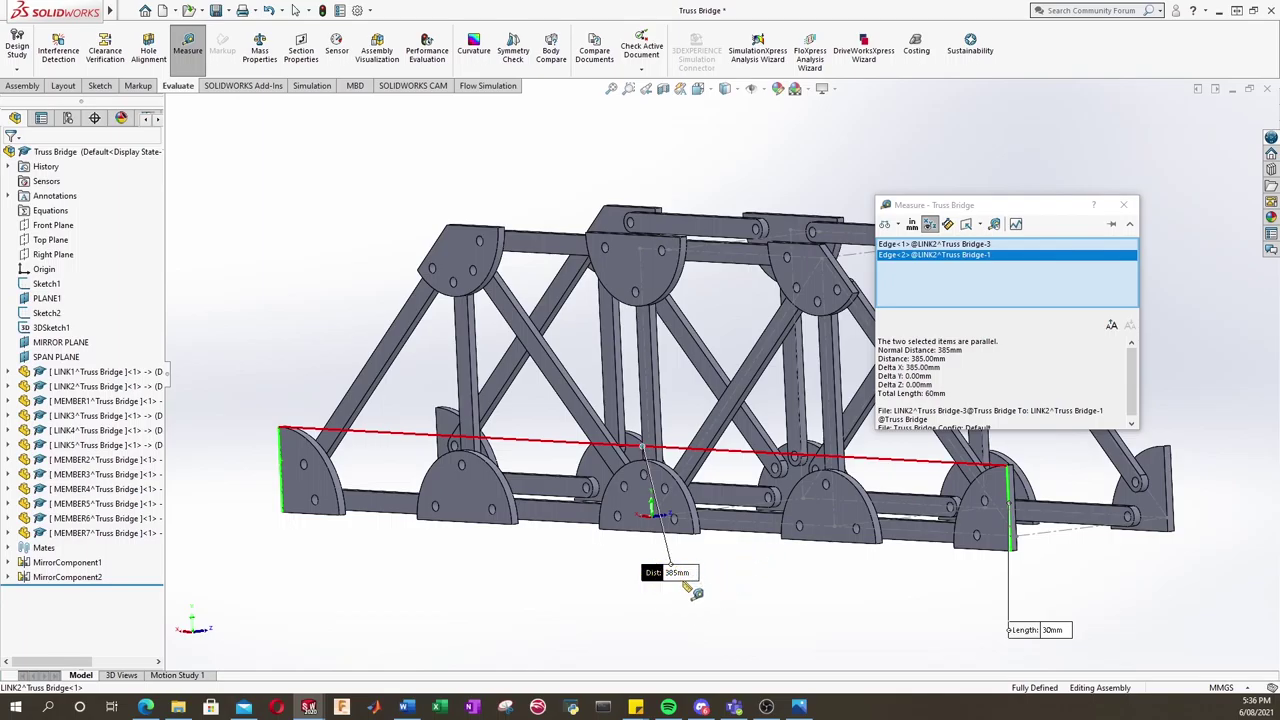
pyautogui.click(1123, 204)
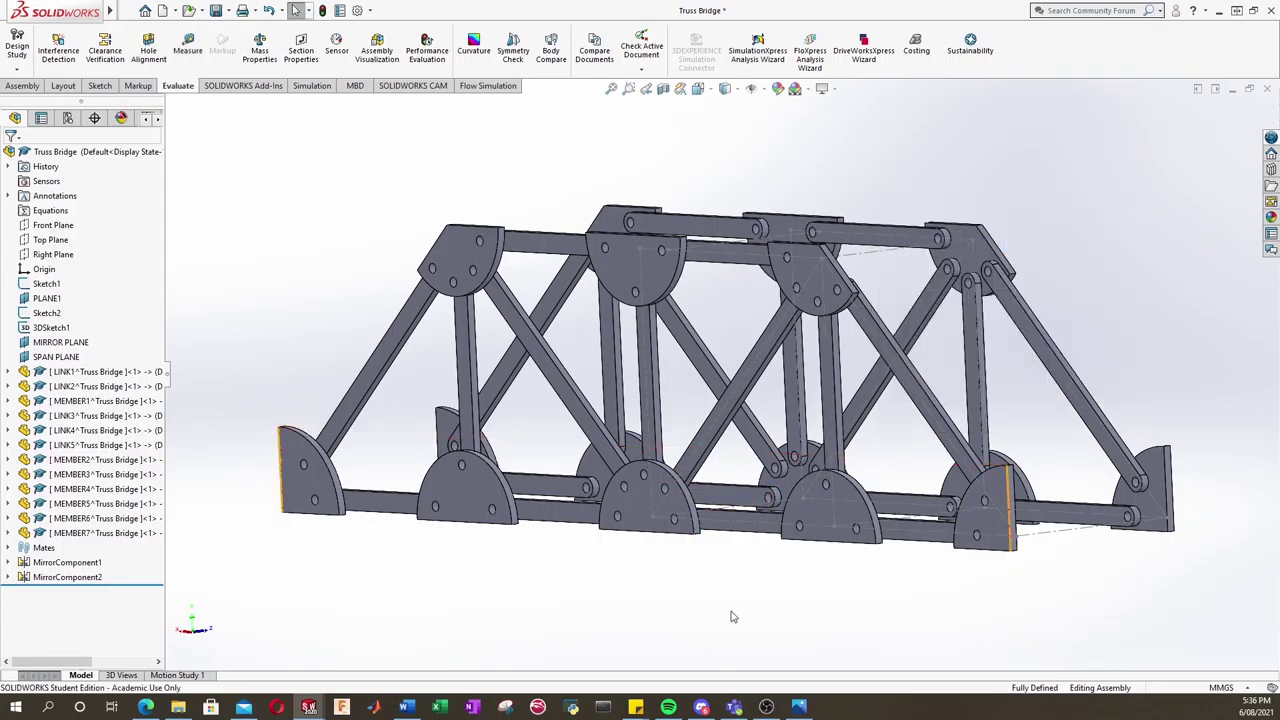
# Edit Sketch1 of the Truss Bridge and set the truss height dimension to 84 mm.
pyautogui.moveTo(689, 616); pyautogui.dragTo(575, 242, button='middle')
pyautogui.scroll(-2, 615, 202)
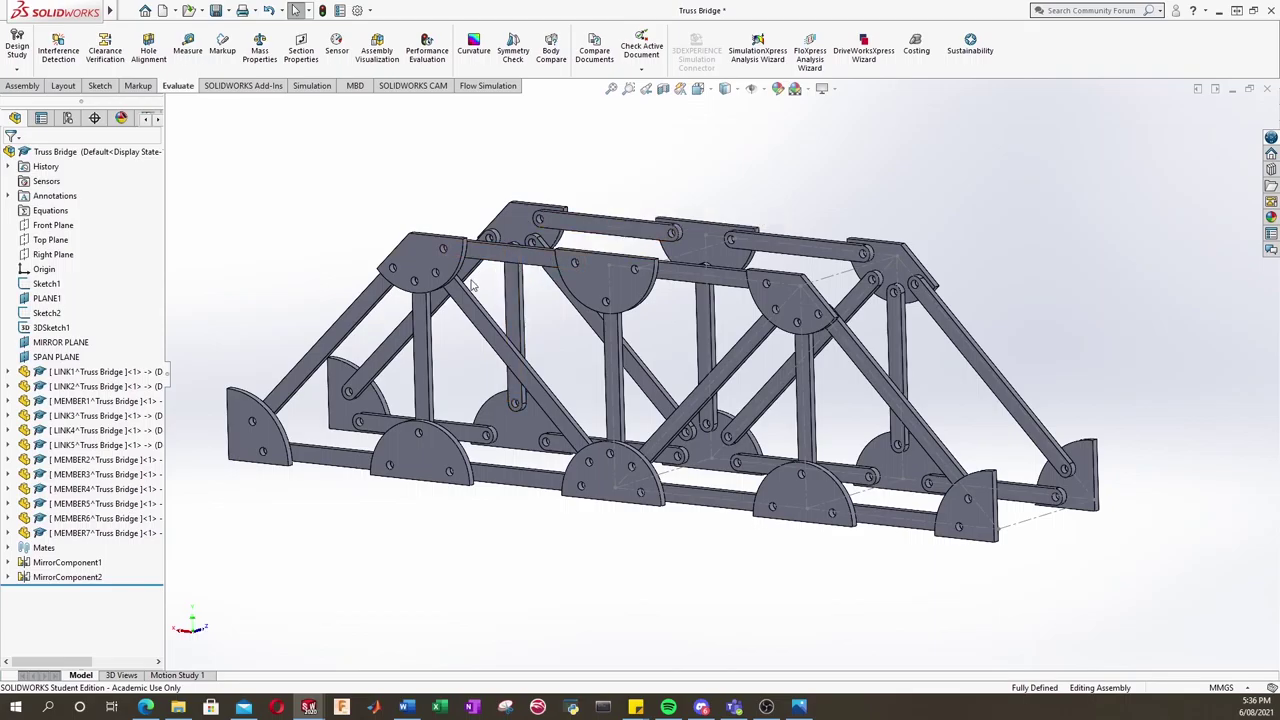
pyautogui.click(50, 289)
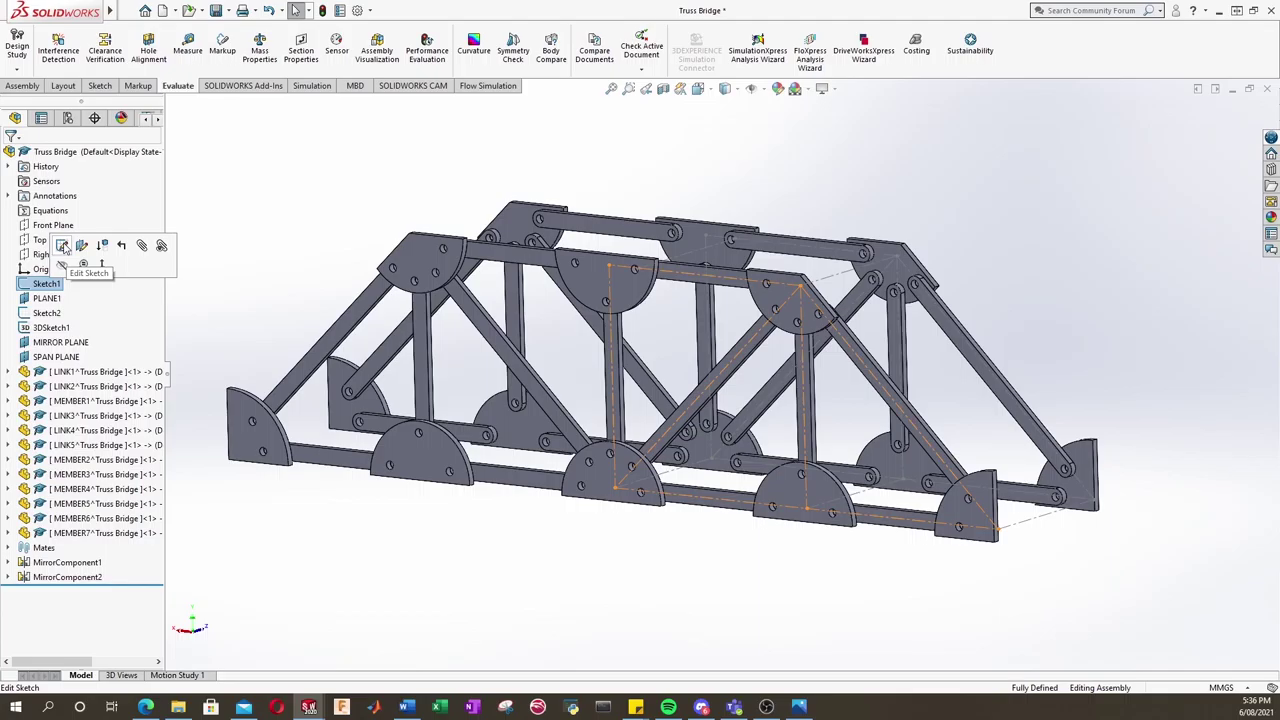
pyautogui.click(62, 246)
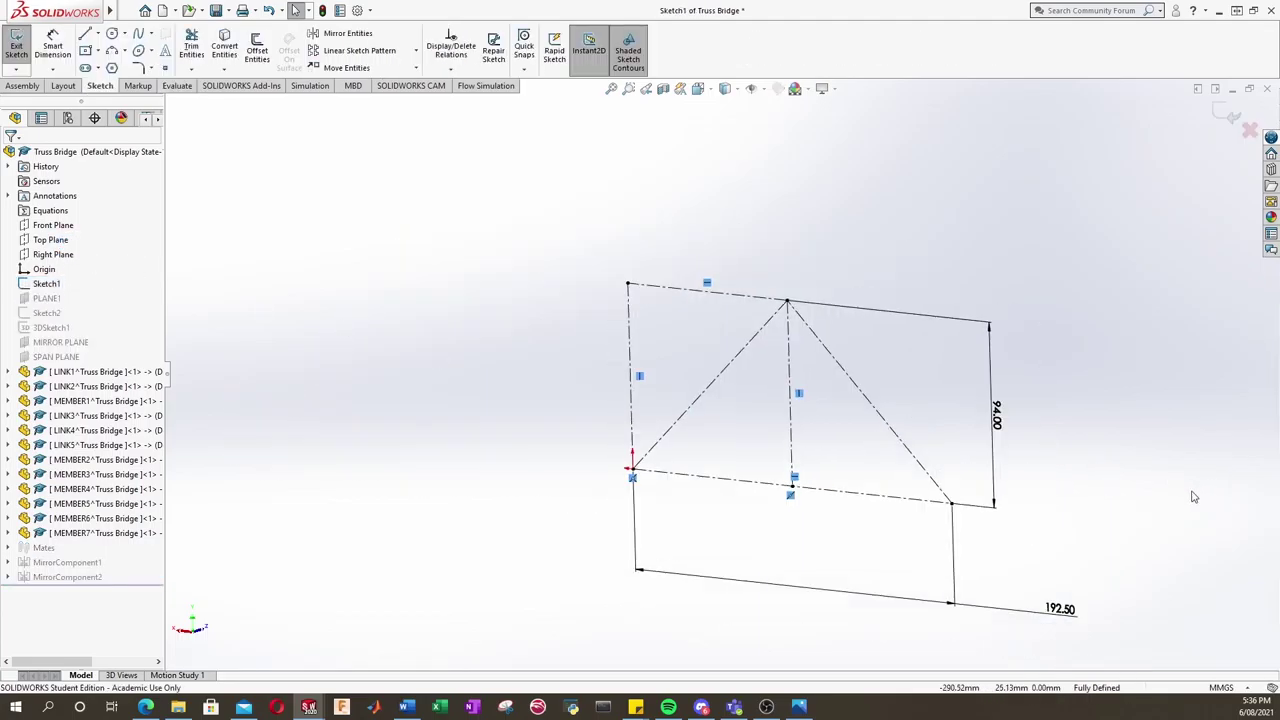
pyautogui.scroll(-4, 1120, 455)
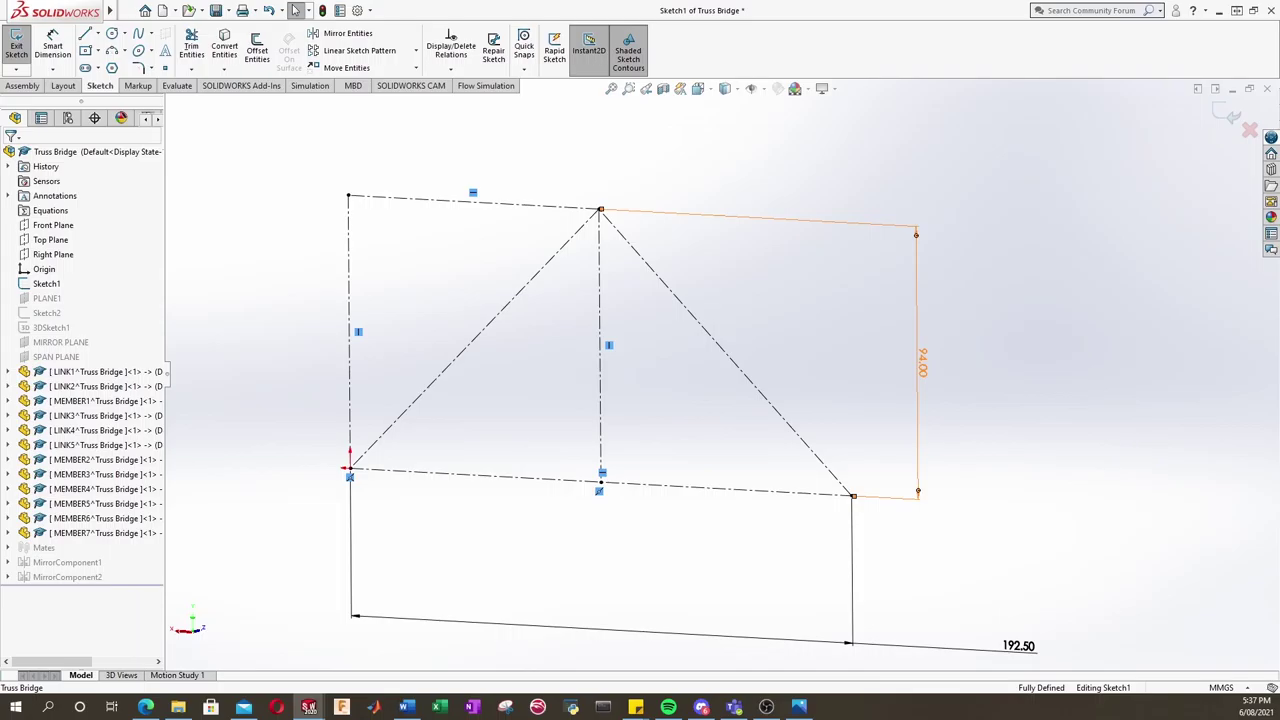
pyautogui.doubleClick(926, 374)
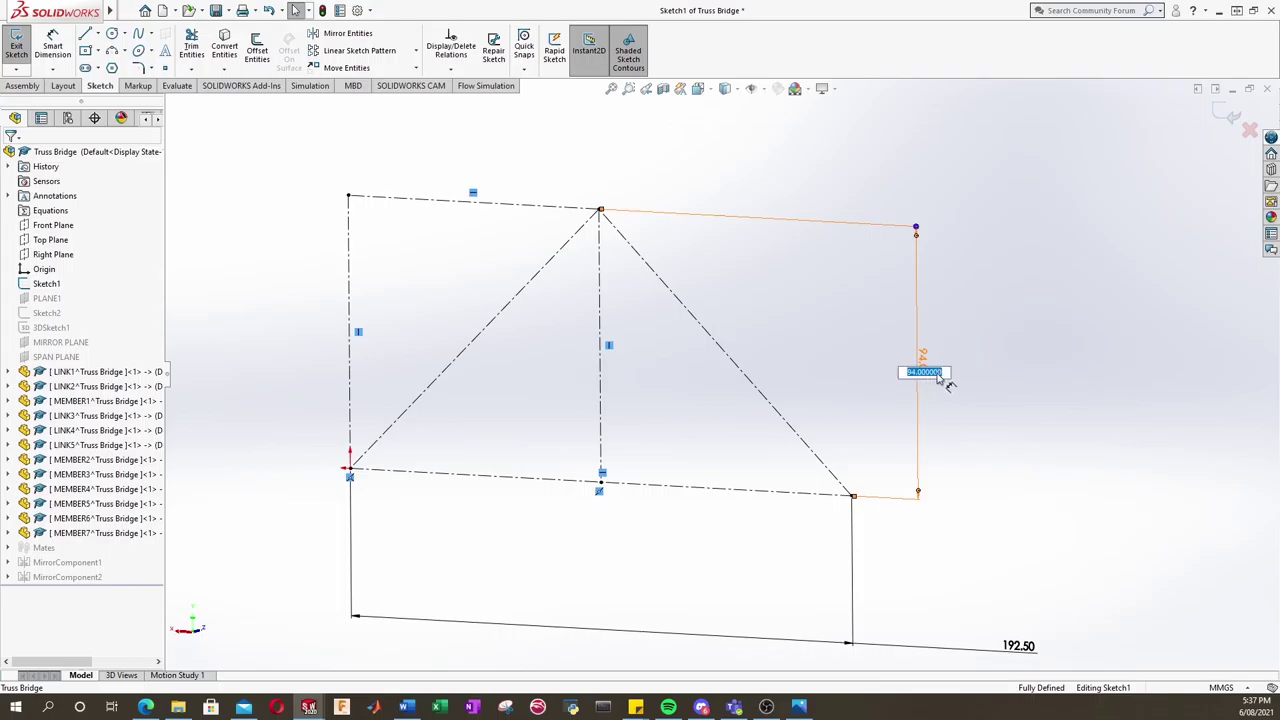
pyautogui.write('84')
pyautogui.press('Return')
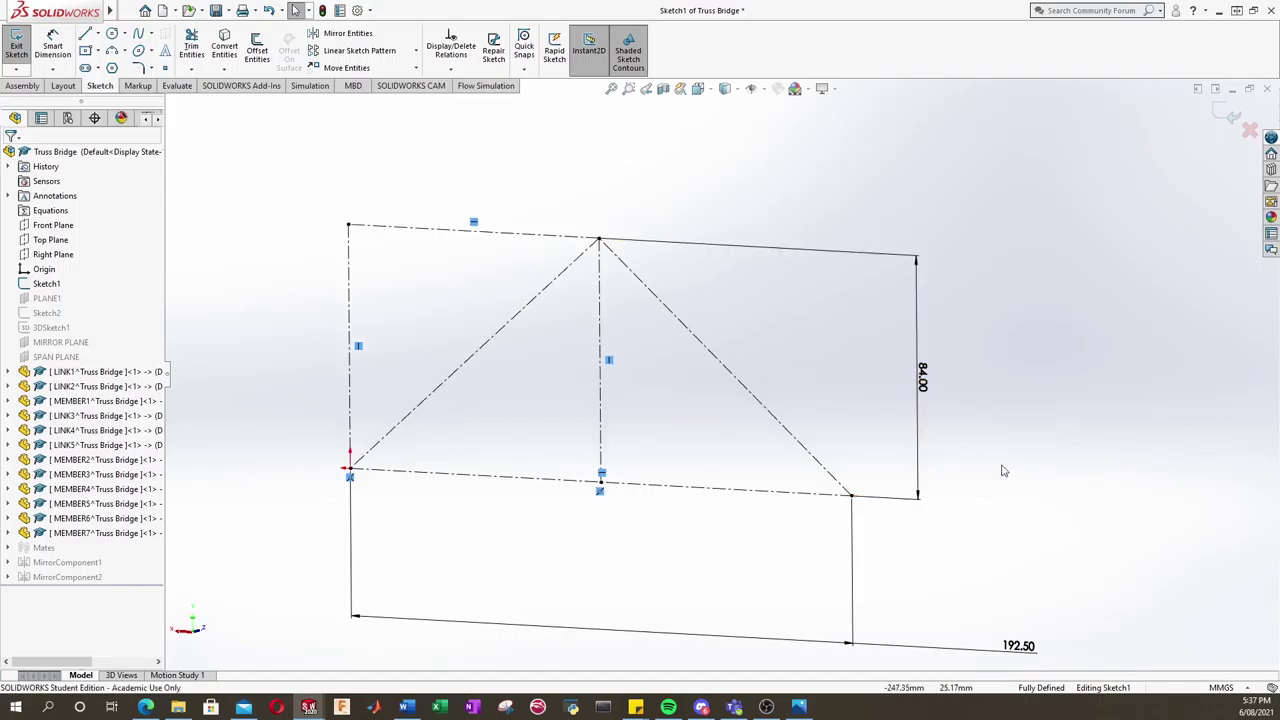
# Set Sketch1's horizontal half-span dimension to 192 mm and exit the sketch to rebuild the truss.
pyautogui.hotkey('ctrl', '8')
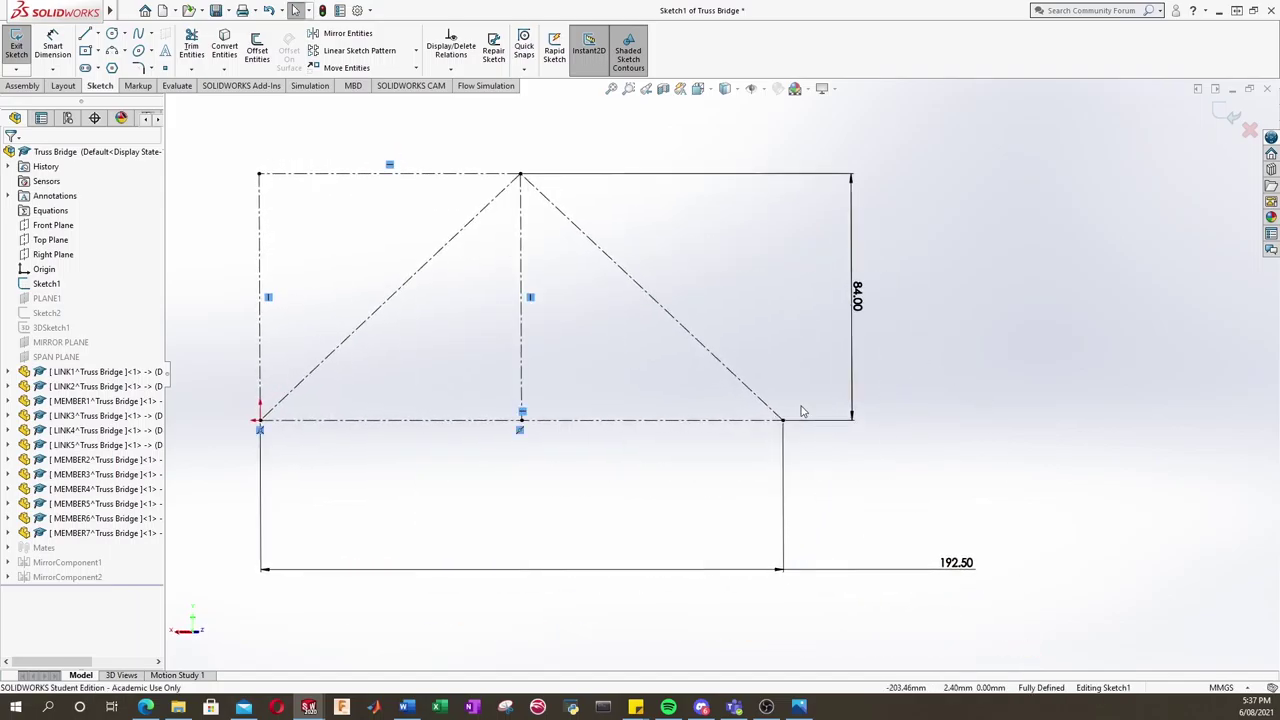
pyautogui.click(962, 565)
pyautogui.write('1')
pyautogui.press('Return')
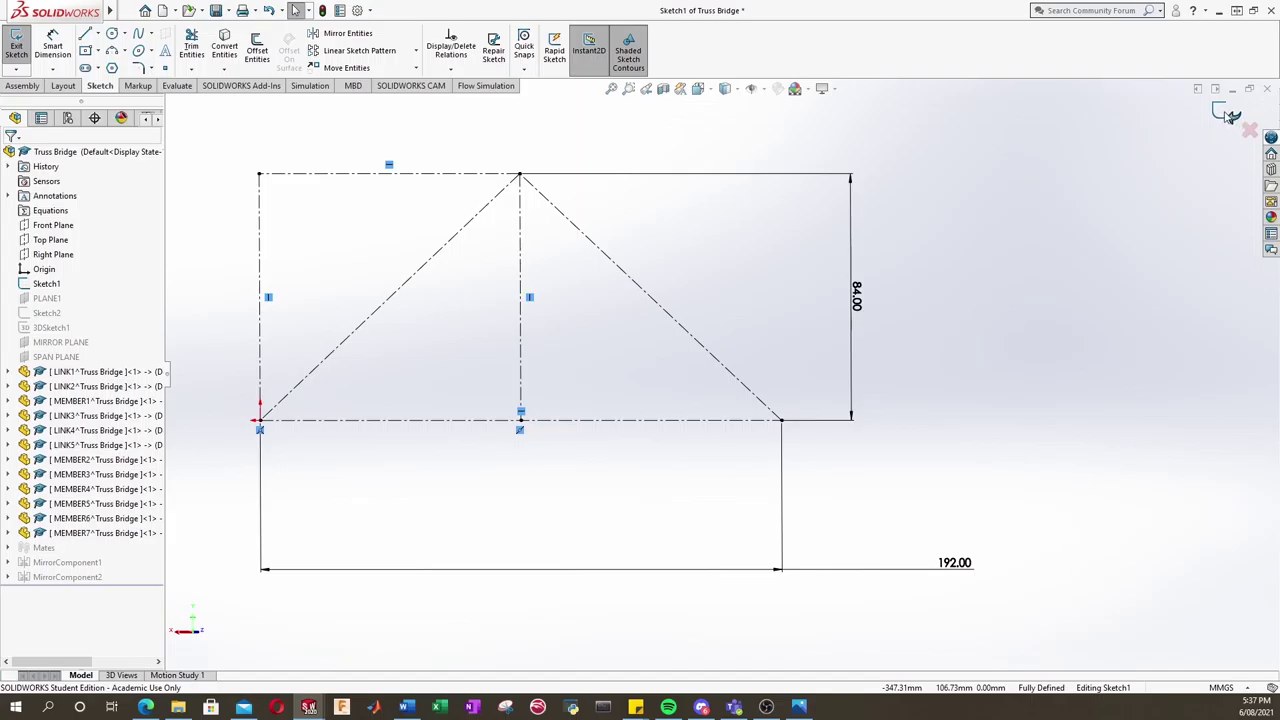
pyautogui.click(1228, 117)
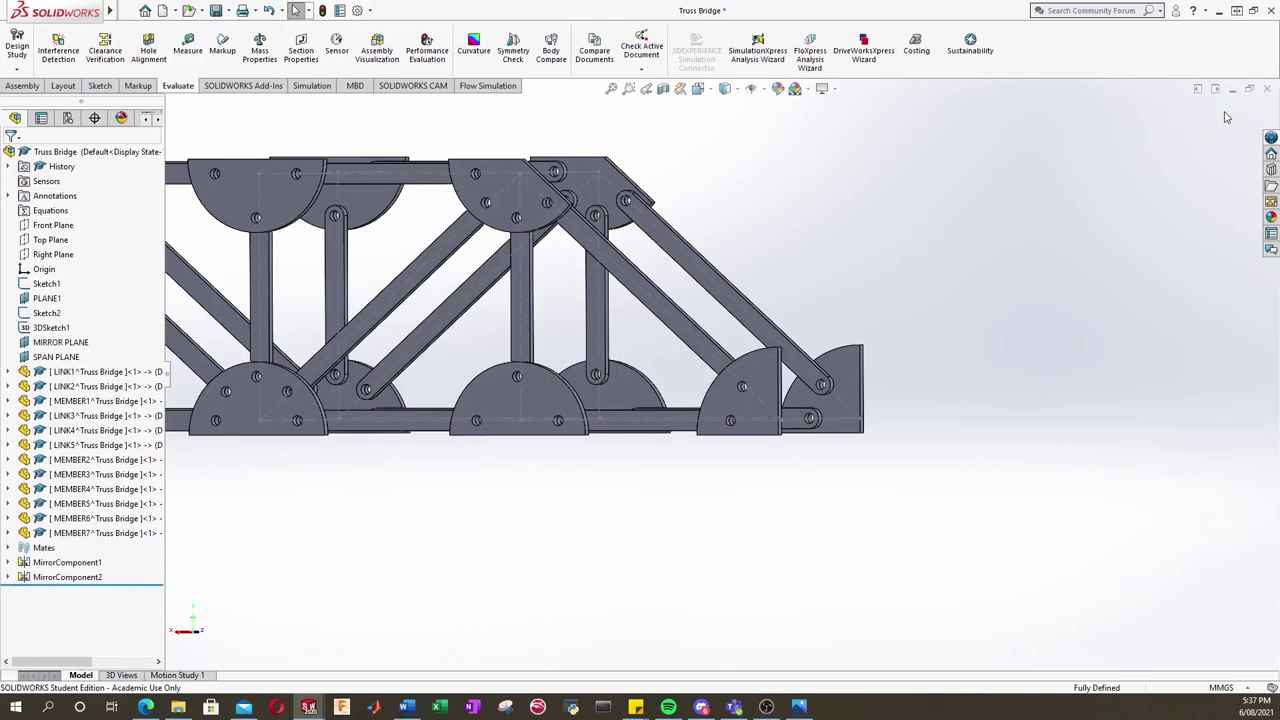
# Measure the rebuilt truss's height from the upper middle link's top face to the lower middle link's bottom face.
pyautogui.press('f')
pyautogui.moveTo(400, 249); pyautogui.dragTo(357, 295, button='middle')
pyautogui.scroll(2, 357, 295)
pyautogui.scroll(-2, 357, 295)
pyautogui.scroll(-1, 994, 457)
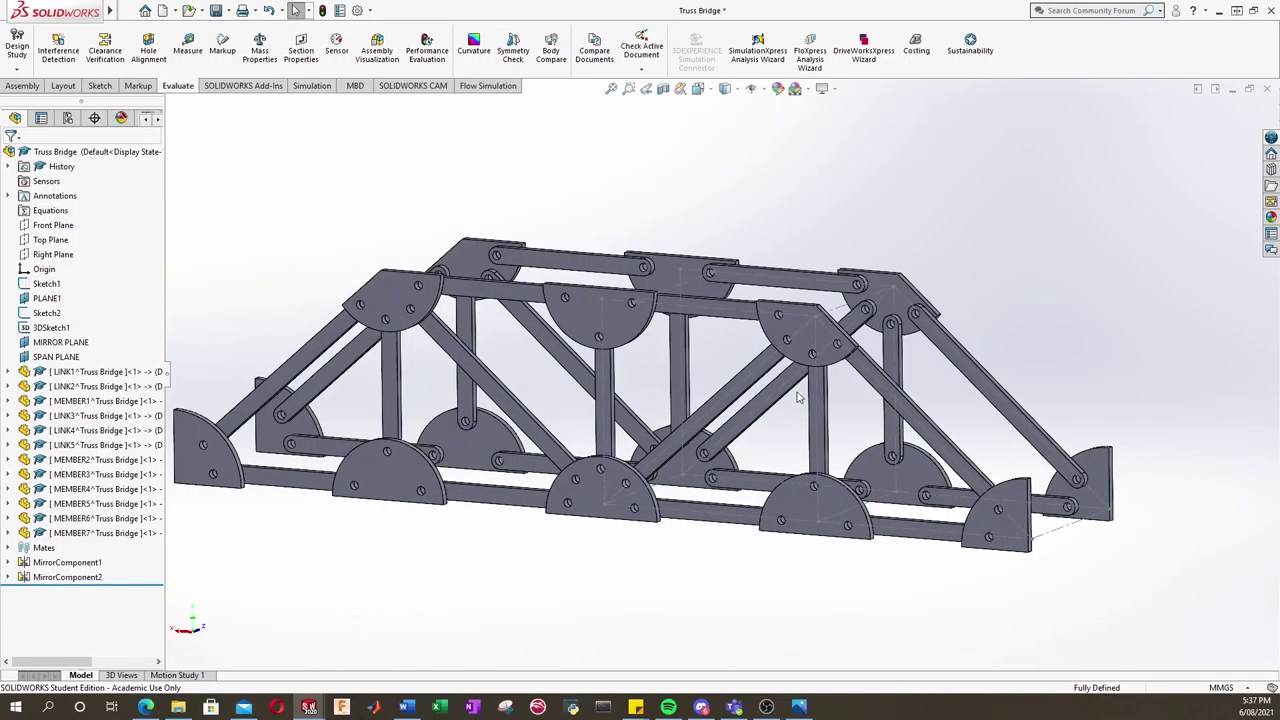
pyautogui.scroll(1, 708, 290)
pyautogui.scroll(-2, 714, 273)
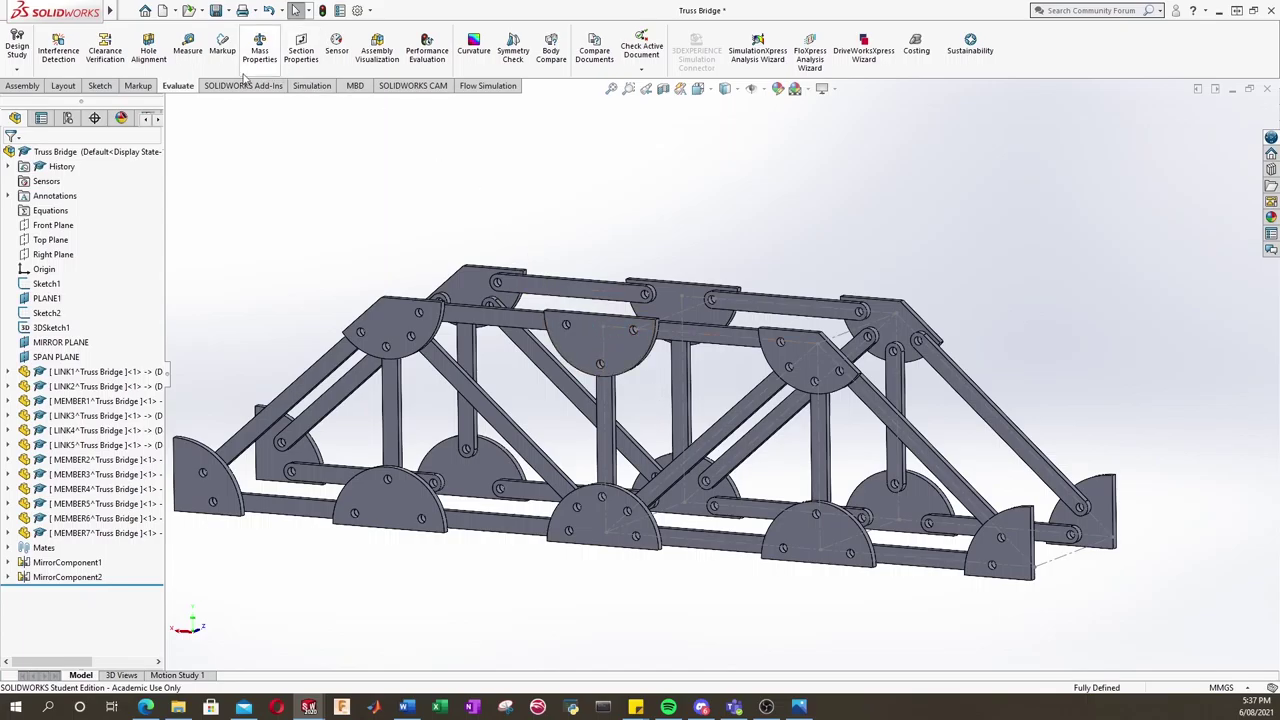
pyautogui.click(189, 52)
pyautogui.scroll(-5, 580, 388)
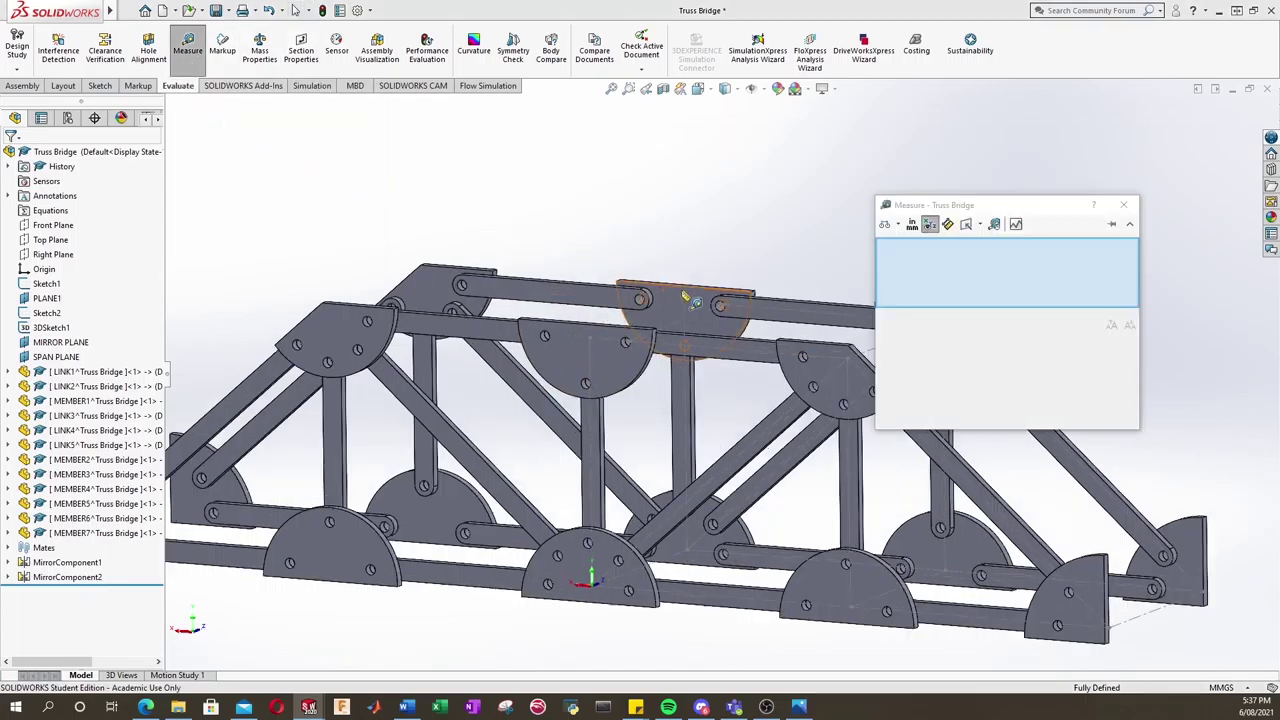
pyautogui.scroll(3, 580, 388)
pyautogui.scroll(-3, 585, 400)
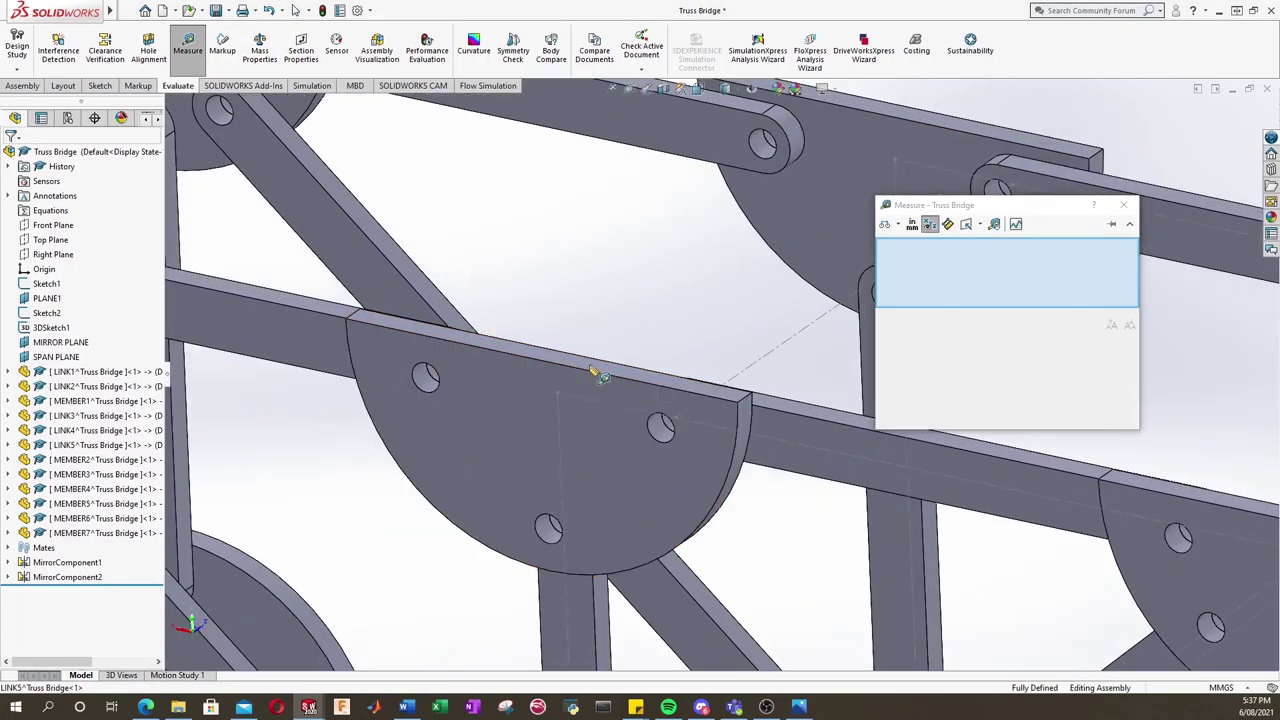
pyautogui.click(591, 370)
pyautogui.scroll(3, 600, 380)
pyautogui.scroll(2, 648, 532)
pyautogui.scroll(-5, 712, 582)
pyautogui.moveTo(692, 572); pyautogui.dragTo(755, 540, button='middle')
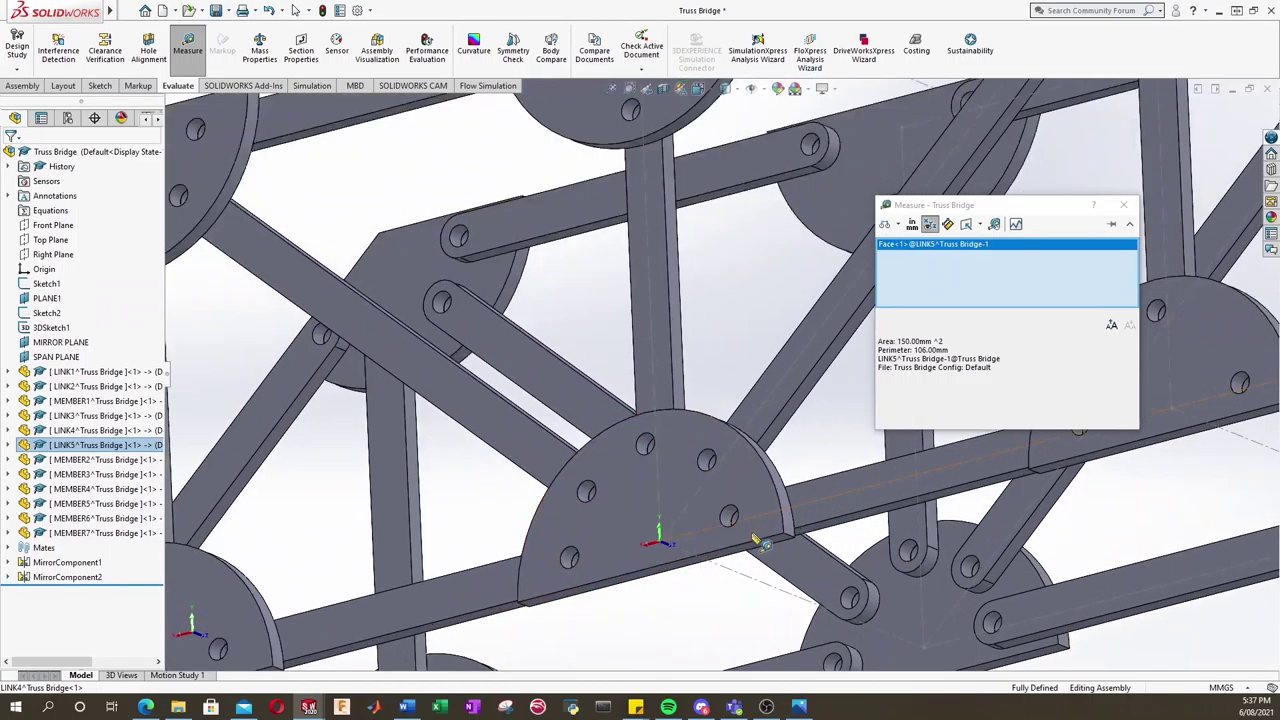
pyautogui.scroll(-3, 742, 546)
pyautogui.click(745, 548)
pyautogui.scroll(4, 737, 520)
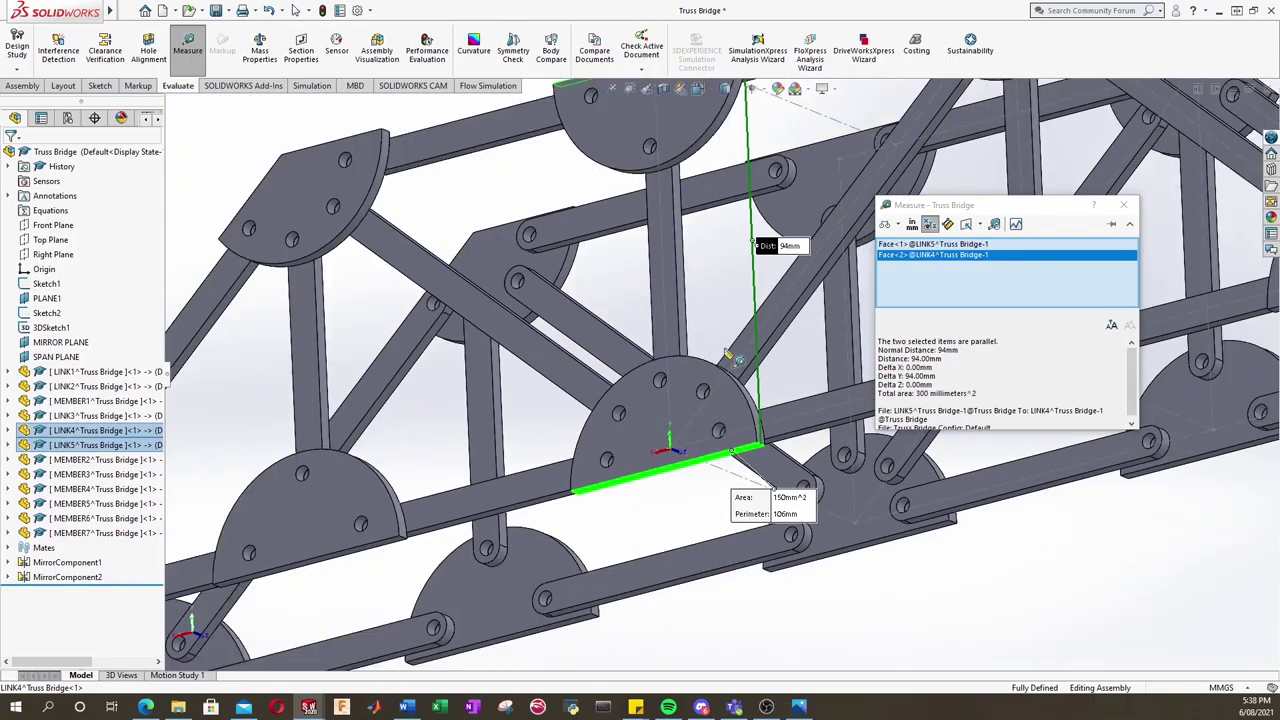
pyautogui.click(1127, 208)
# Examine how the diagonal and vertical members meet the links along the side of the rebuilt truss.
pyautogui.scroll(2, 868, 277)
pyautogui.moveTo(761, 272); pyautogui.dragTo(772, 328, button='middle')
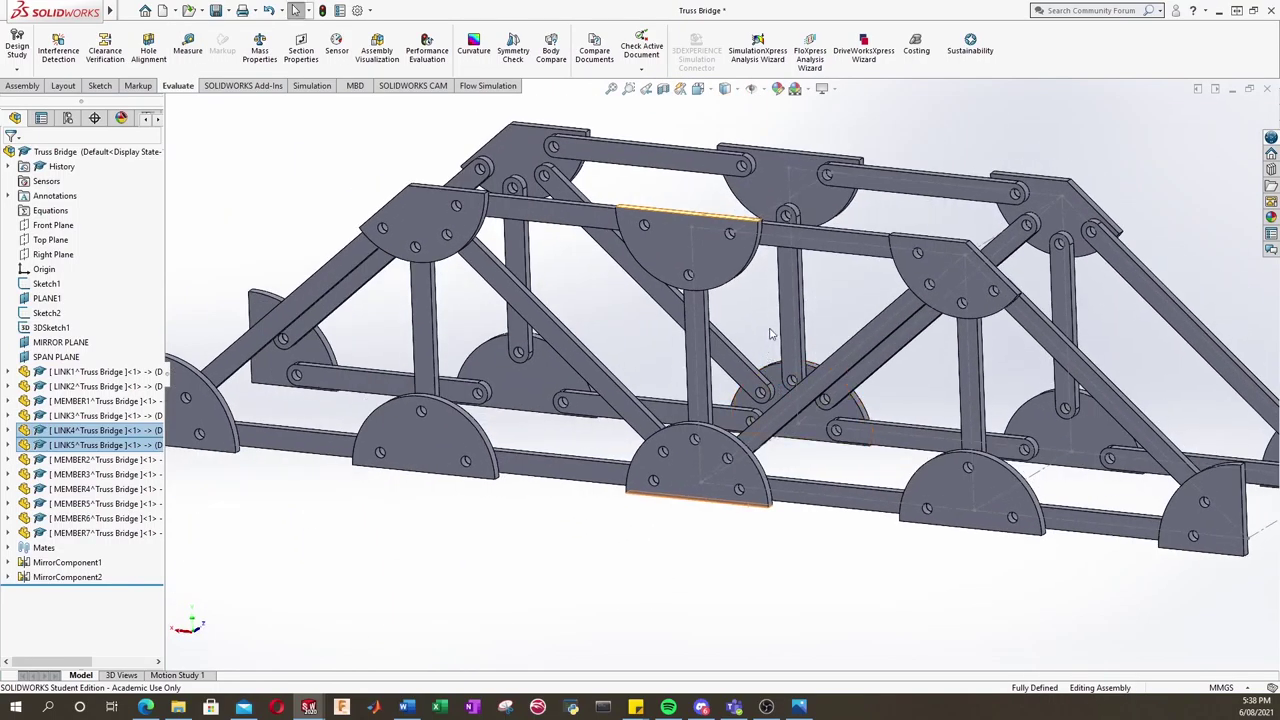
pyautogui.click(825, 259)
pyautogui.scroll(-2, 827, 250)
pyautogui.moveTo(750, 257); pyautogui.dragTo(727, 202, button='middle')
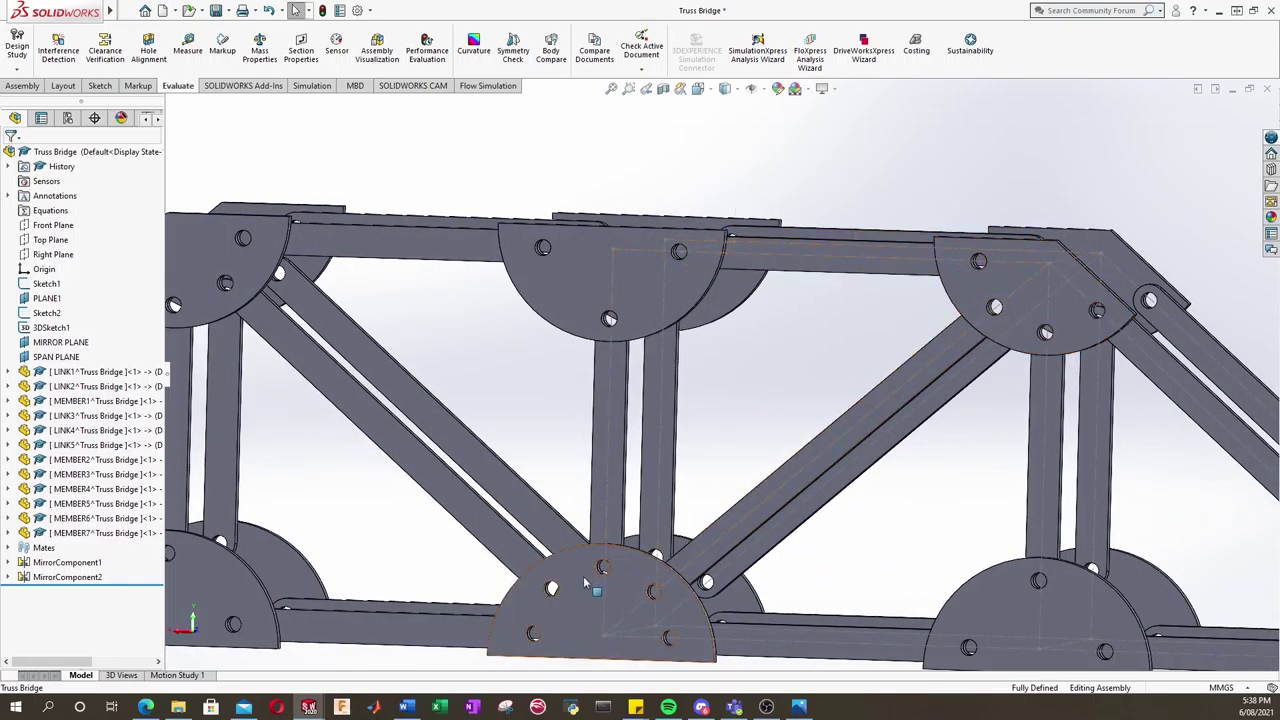
pyautogui.scroll(2, 397, 502)
pyautogui.scroll(-1, 397, 502)
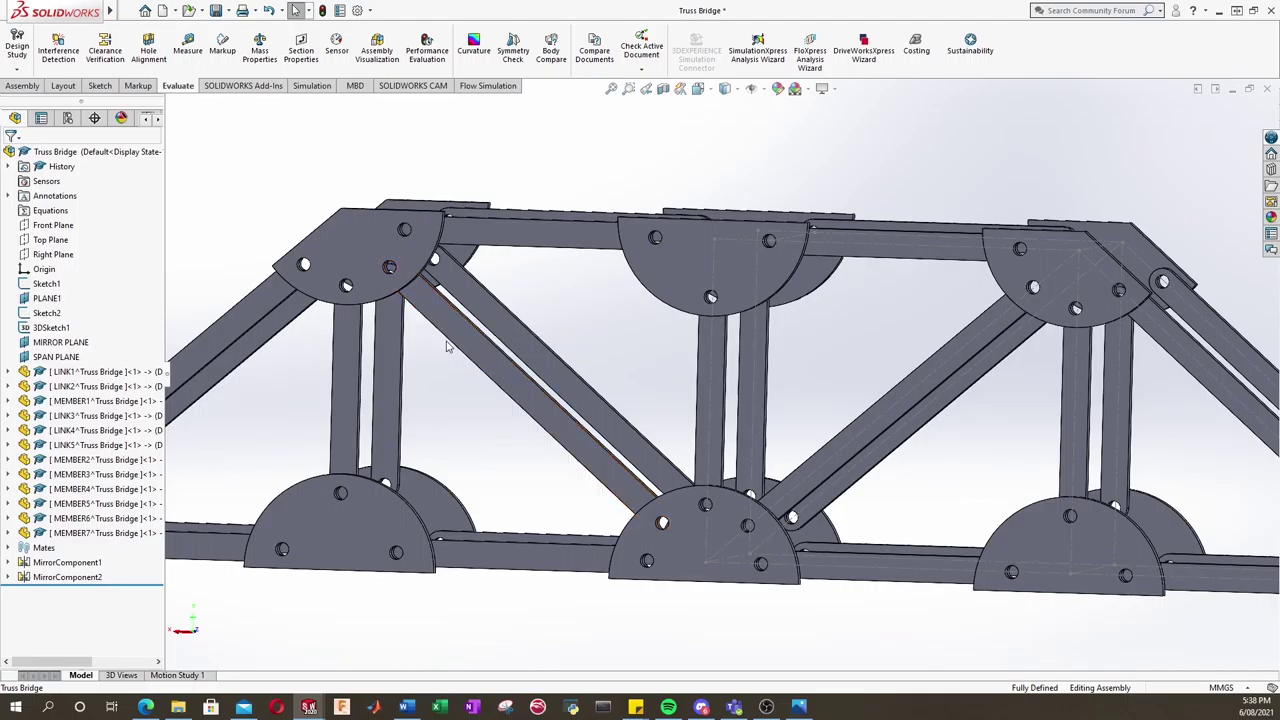
pyautogui.scroll(1, 458, 460)
pyautogui.keyDown('ctrl'); pyautogui.moveTo(458, 461); pyautogui.dragTo(564, 451, button='middle'); pyautogui.keyUp('ctrl')
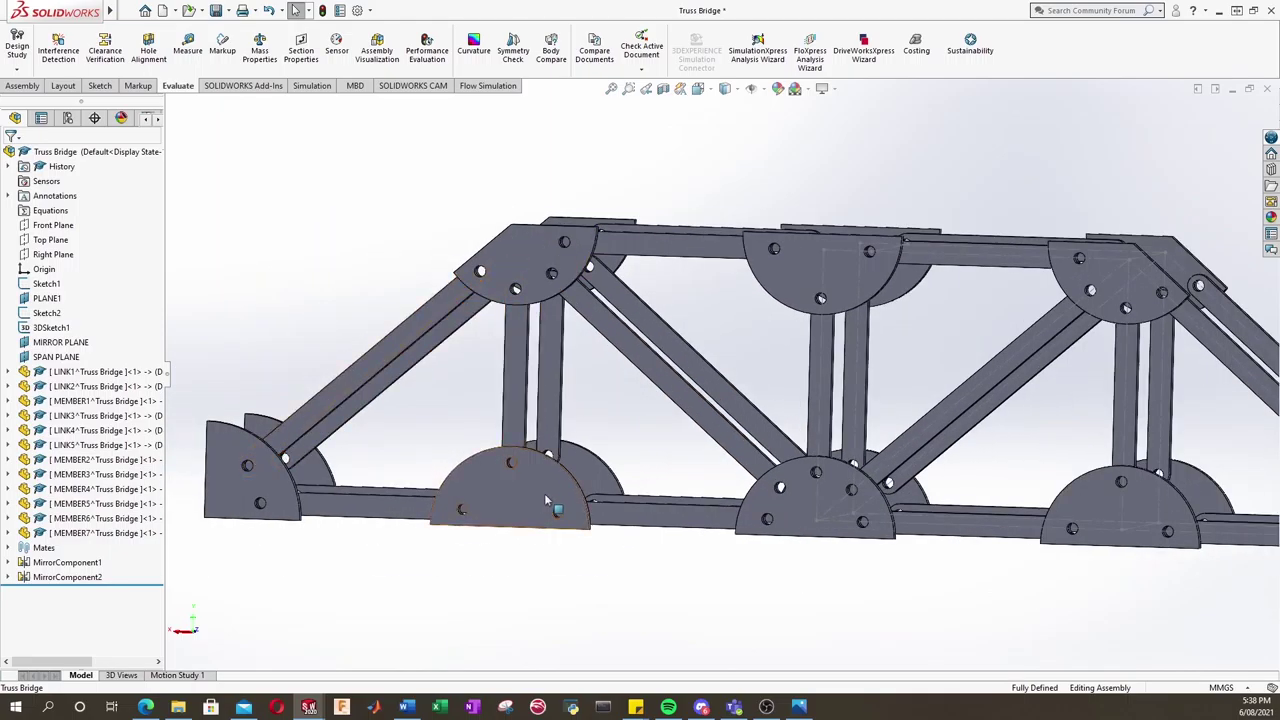
# Save the Truss Bridge assembly and all its modified documents, storing the virtual link and member components externally in the Bridge folder.
pyautogui.scroll(4, 512, 460)
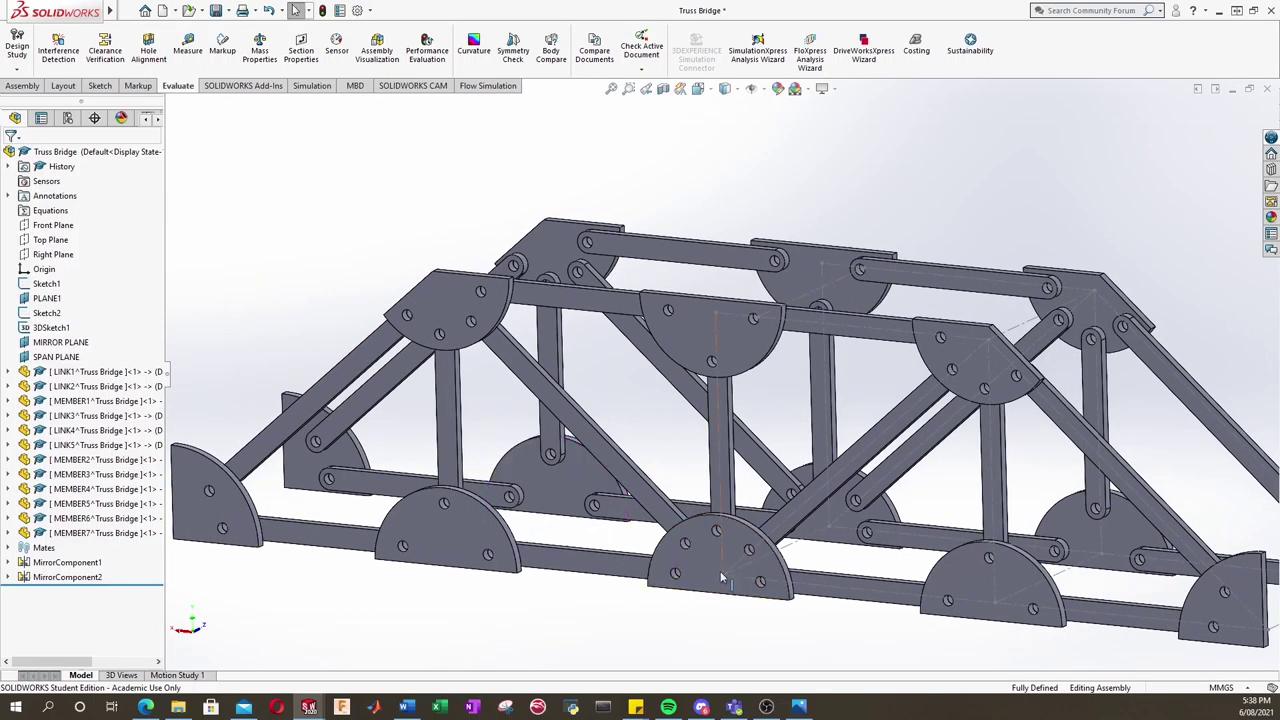
pyautogui.scroll(-2, 926, 494)
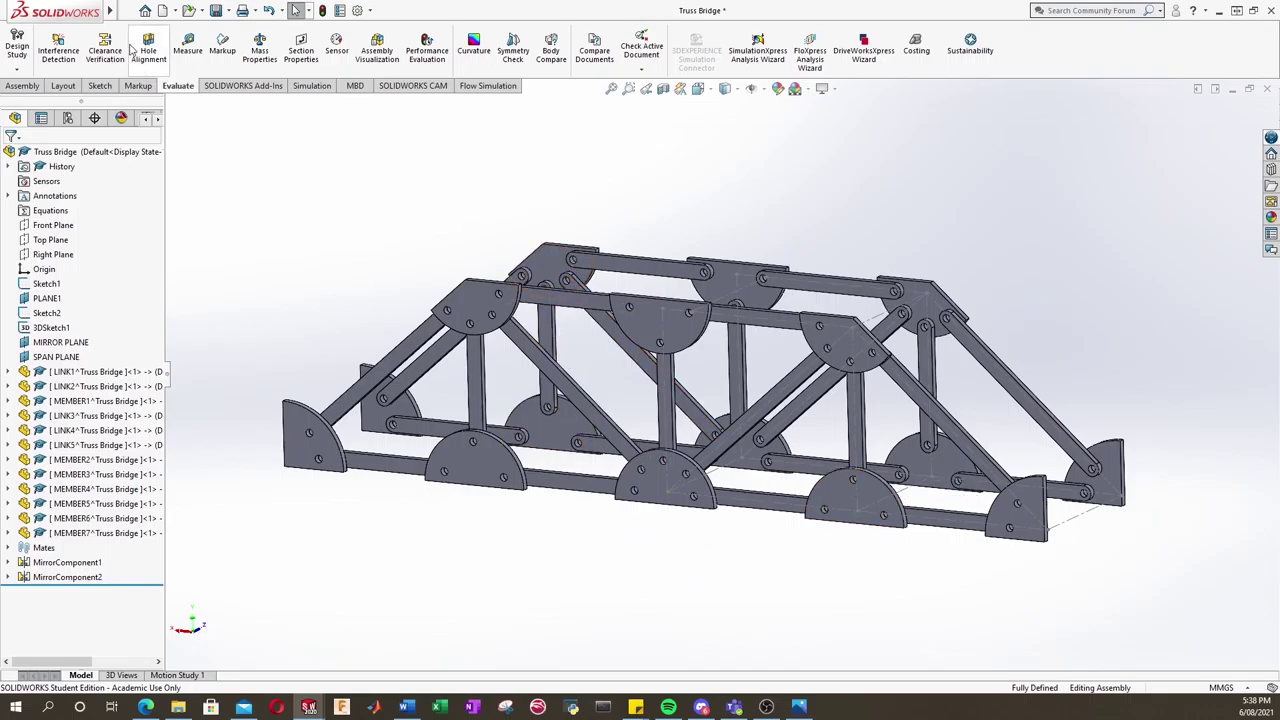
pyautogui.click(128, 11)
pyautogui.click(160, 156)
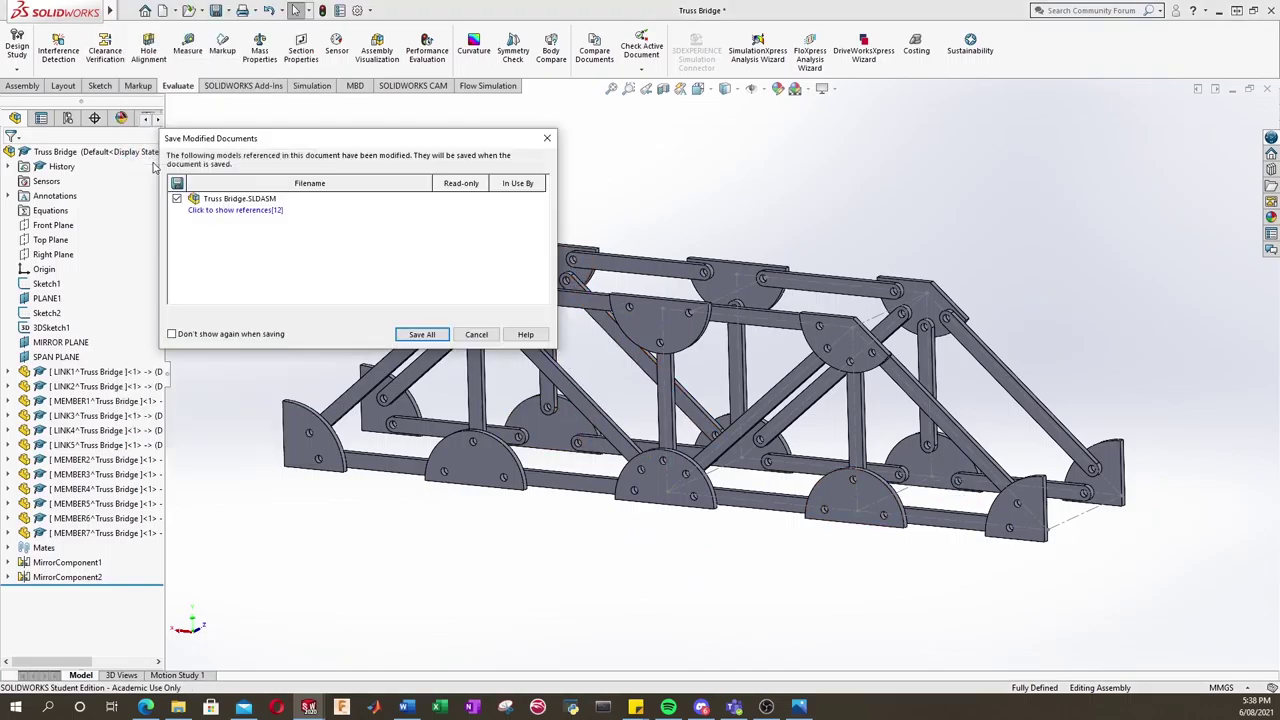
pyautogui.moveTo(258, 140); pyautogui.dragTo(371, 171)
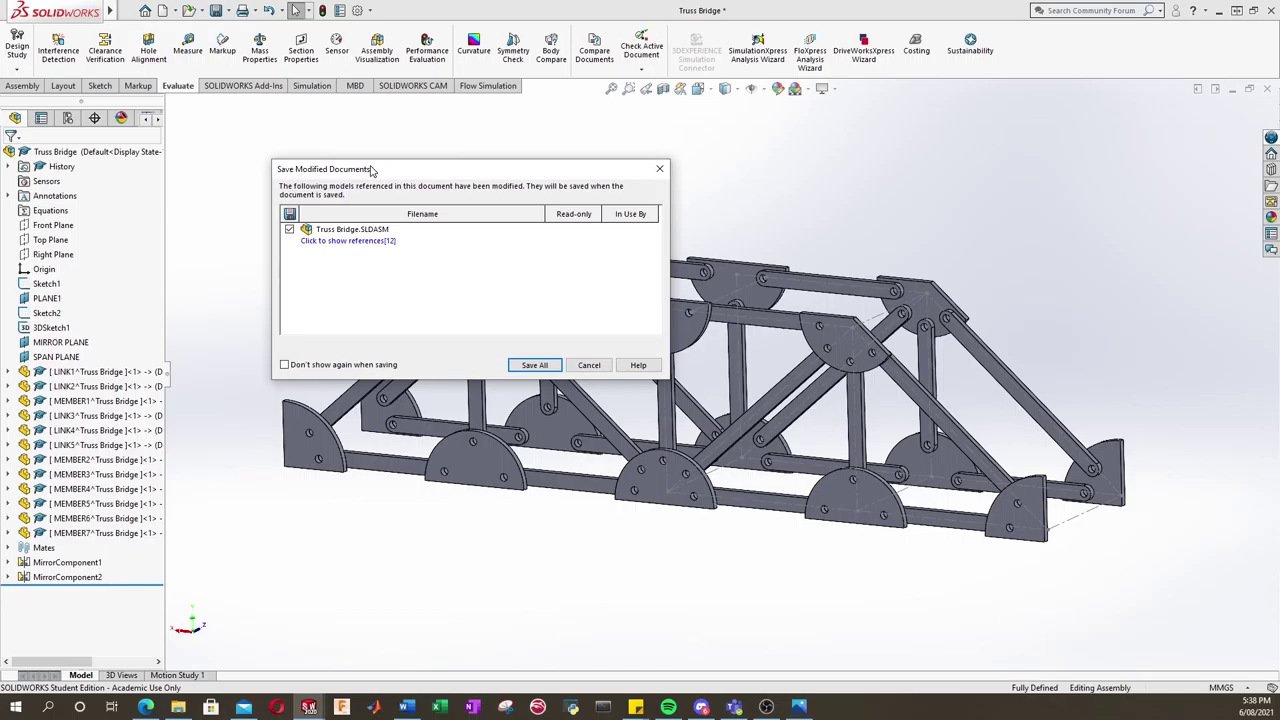
pyautogui.click(534, 365)
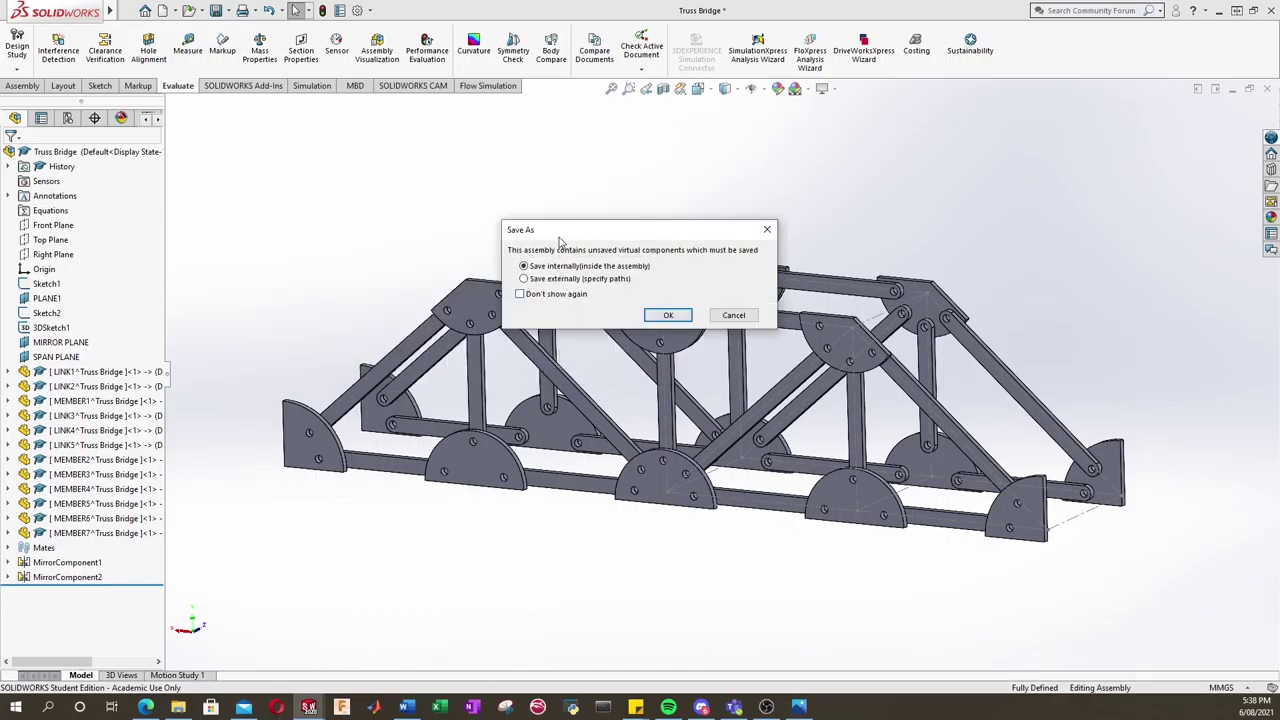
pyautogui.moveTo(560, 233); pyautogui.dragTo(505, 162)
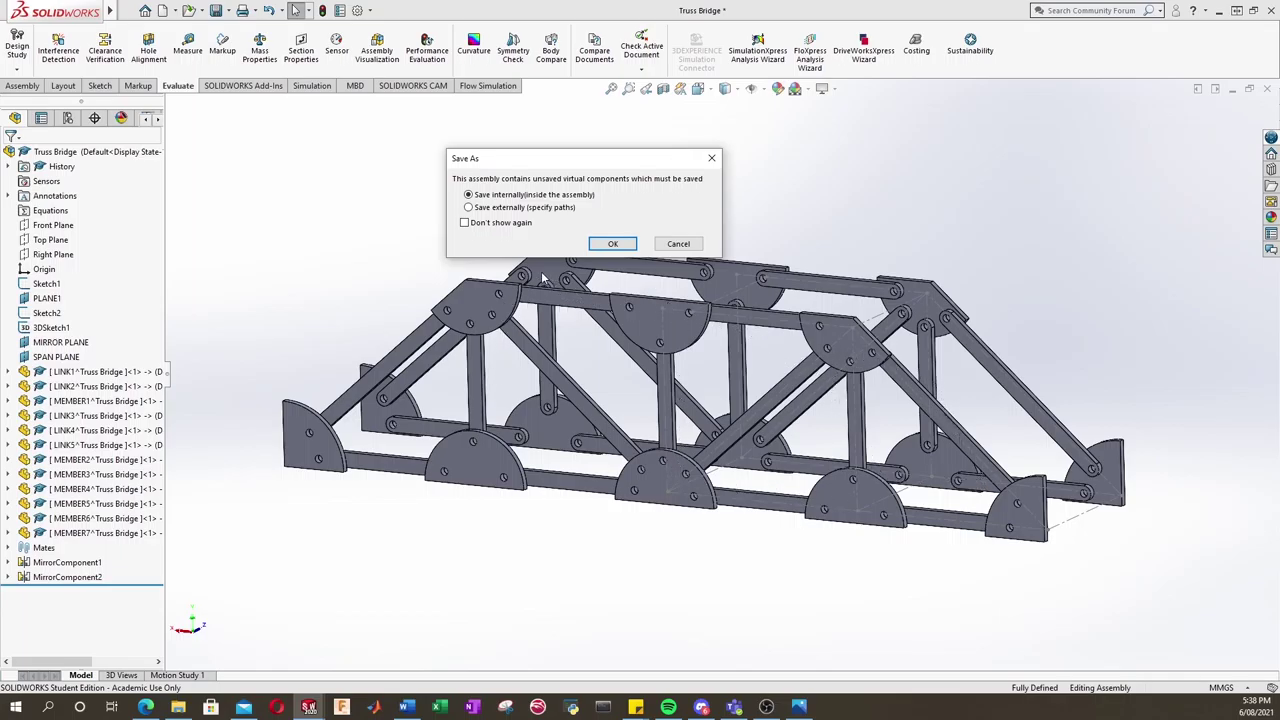
pyautogui.click(469, 207)
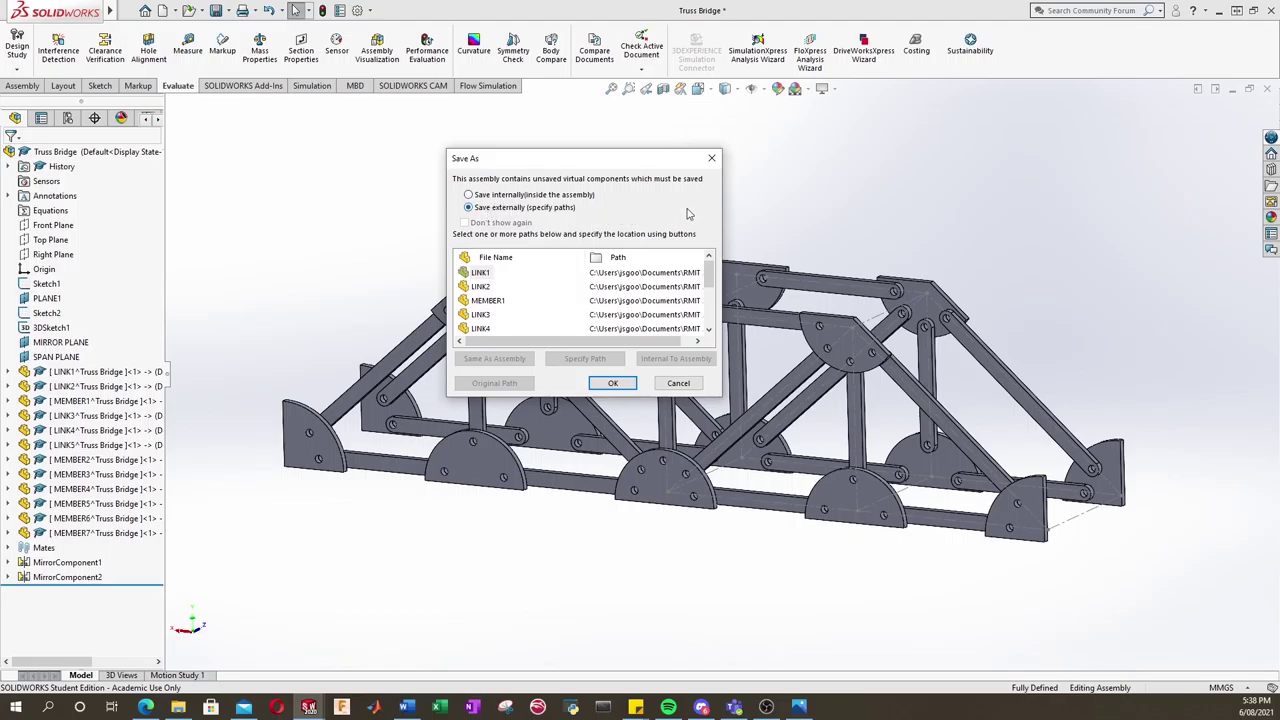
pyautogui.moveTo(729, 277); pyautogui.dragTo(985, 277)
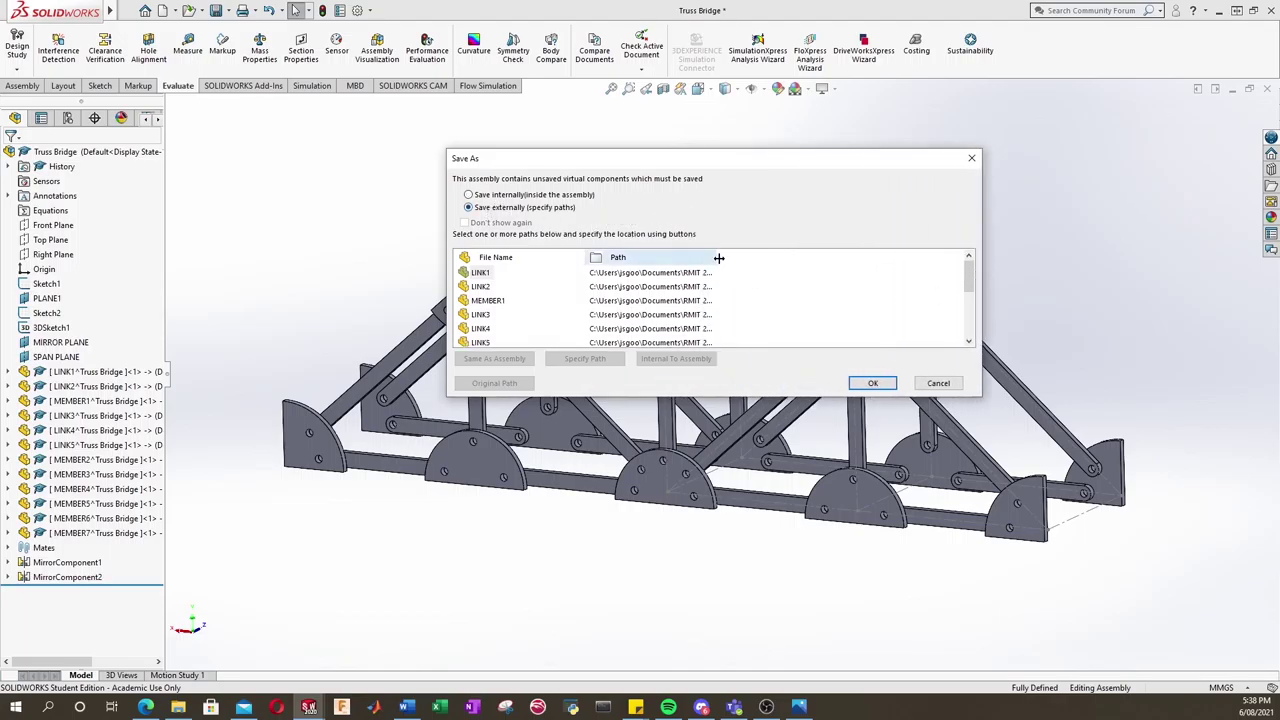
pyautogui.moveTo(712, 257); pyautogui.dragTo(1087, 248)
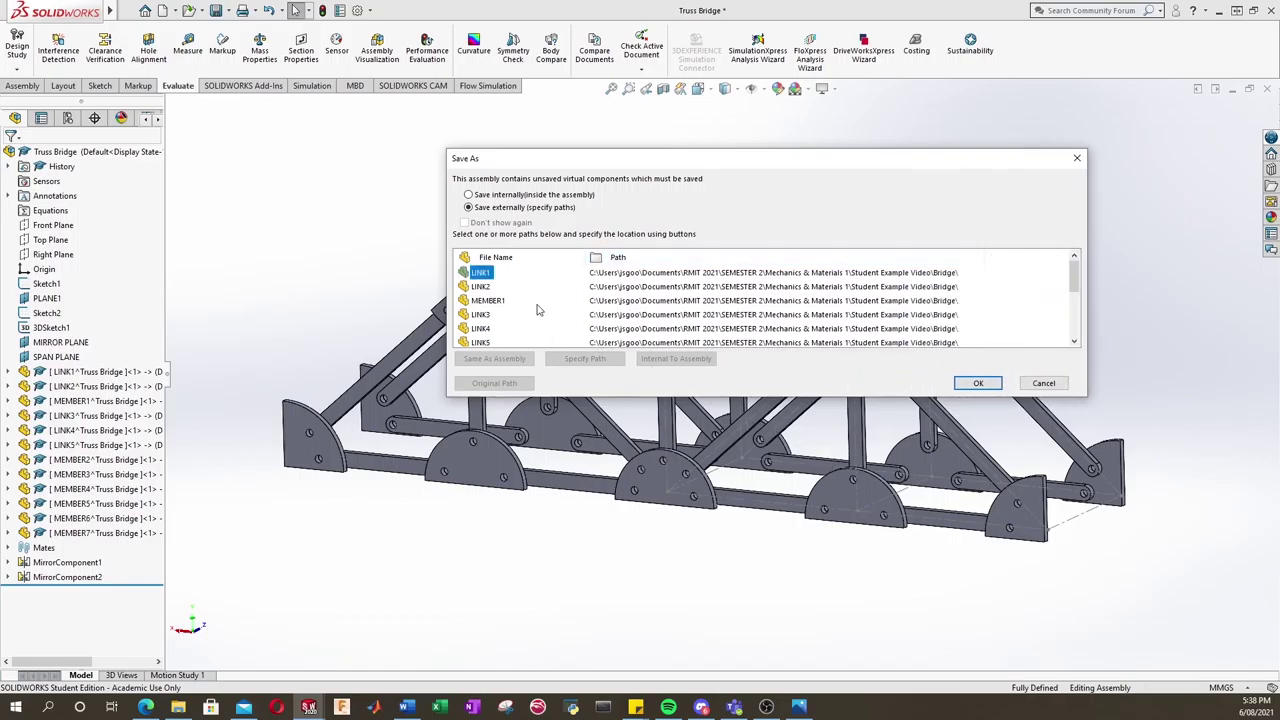
pyautogui.click(979, 384)
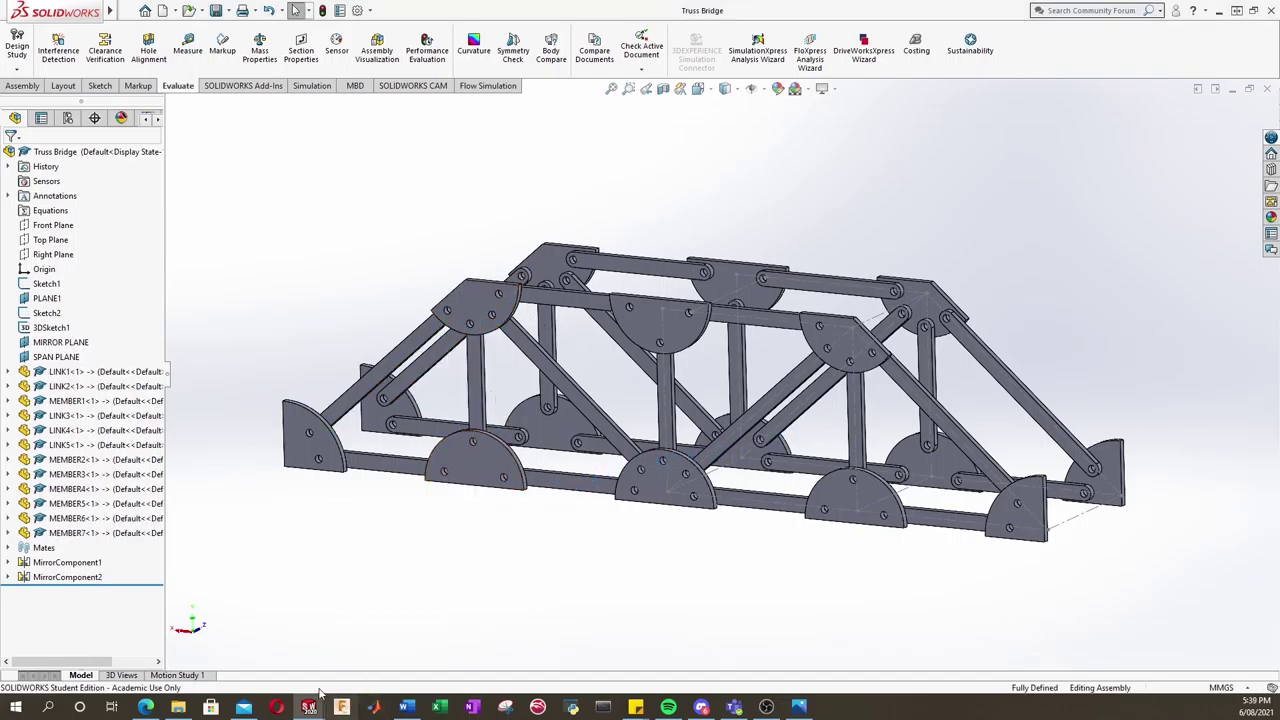
# Switch to the Assem3 assembly and rebuild it with the changed truss models.
pyautogui.moveTo(309, 708)
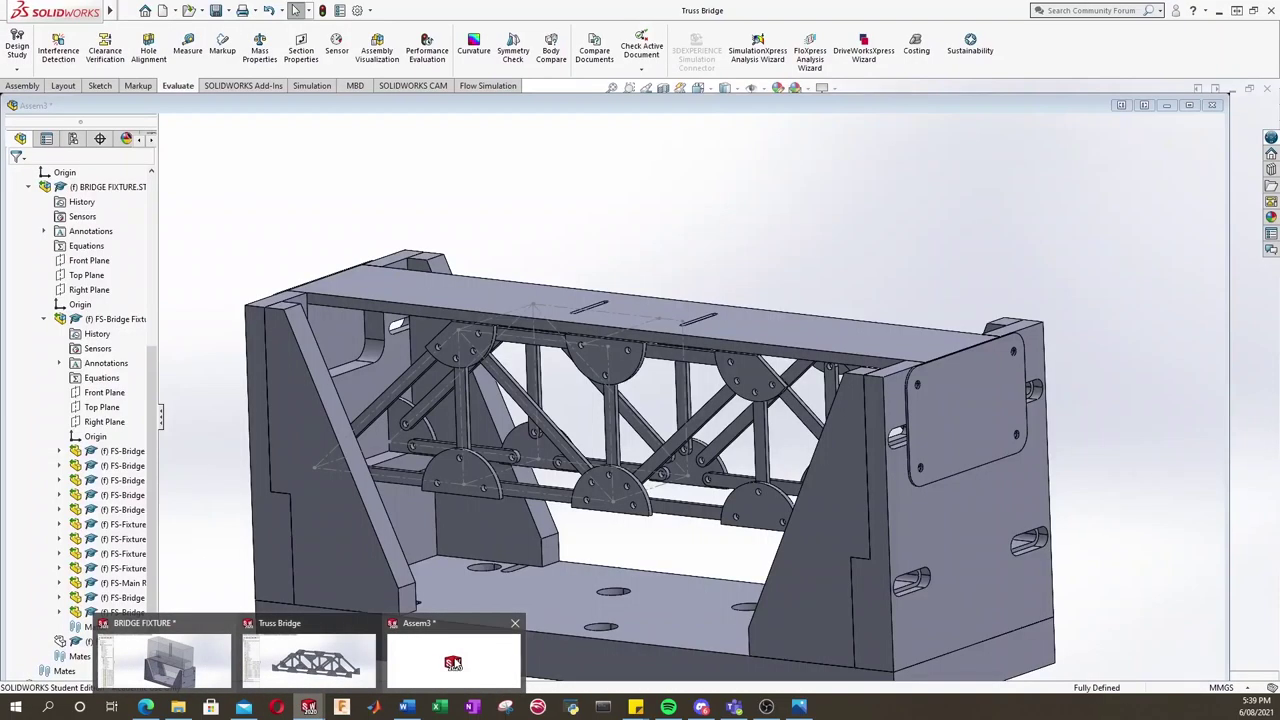
pyautogui.click(453, 664)
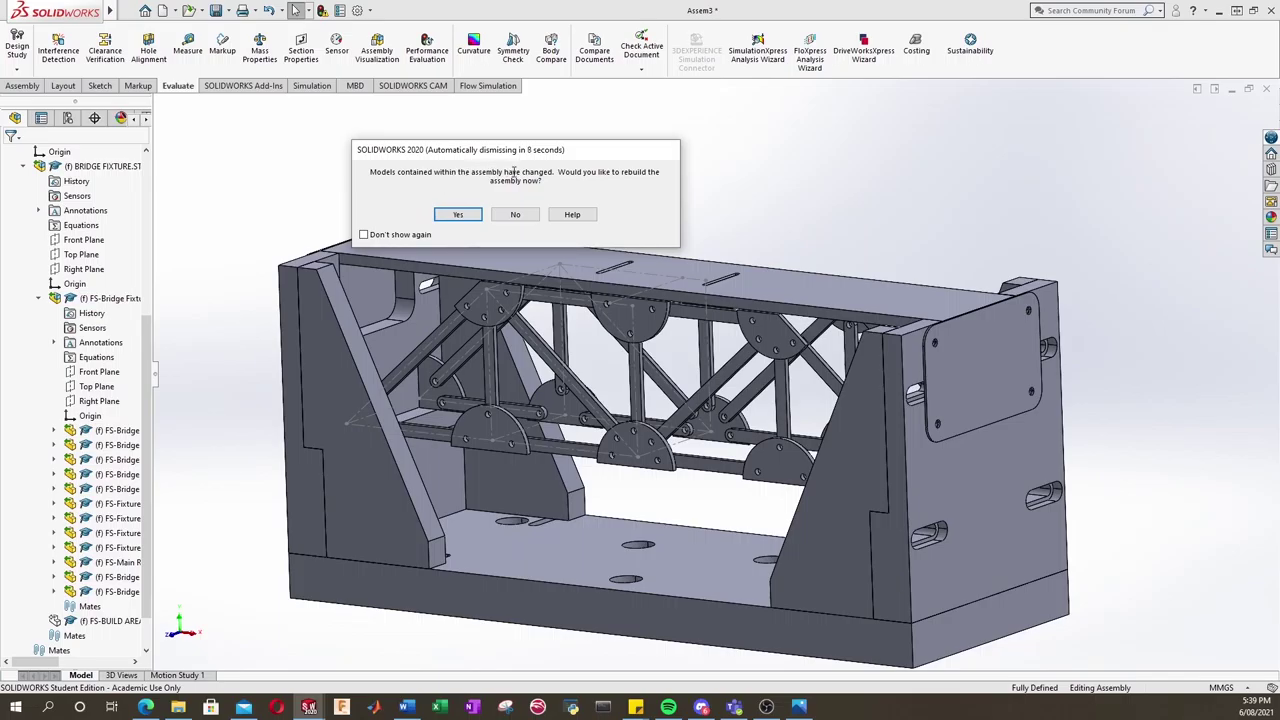
pyautogui.click(456, 216)
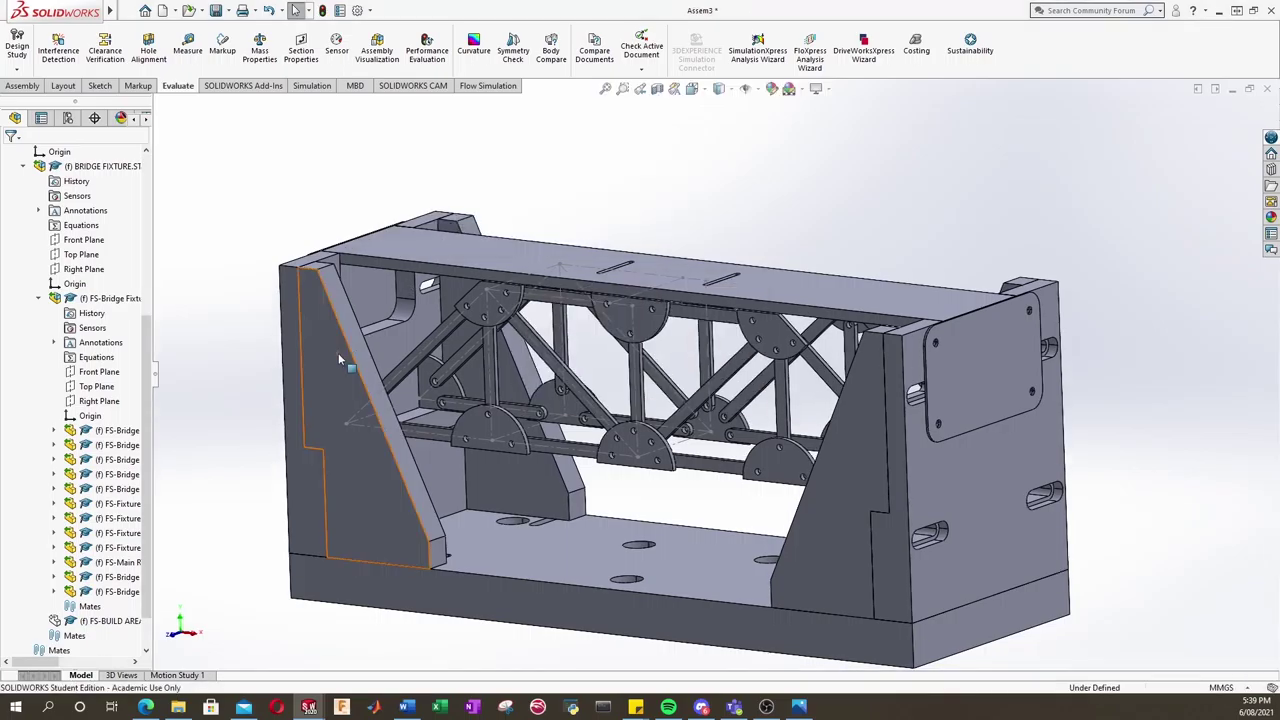
# Examine how the truss's upper links sit against the underside of the main road and how its sides align with the road's edges.
pyautogui.scroll(-3, 642, 366)
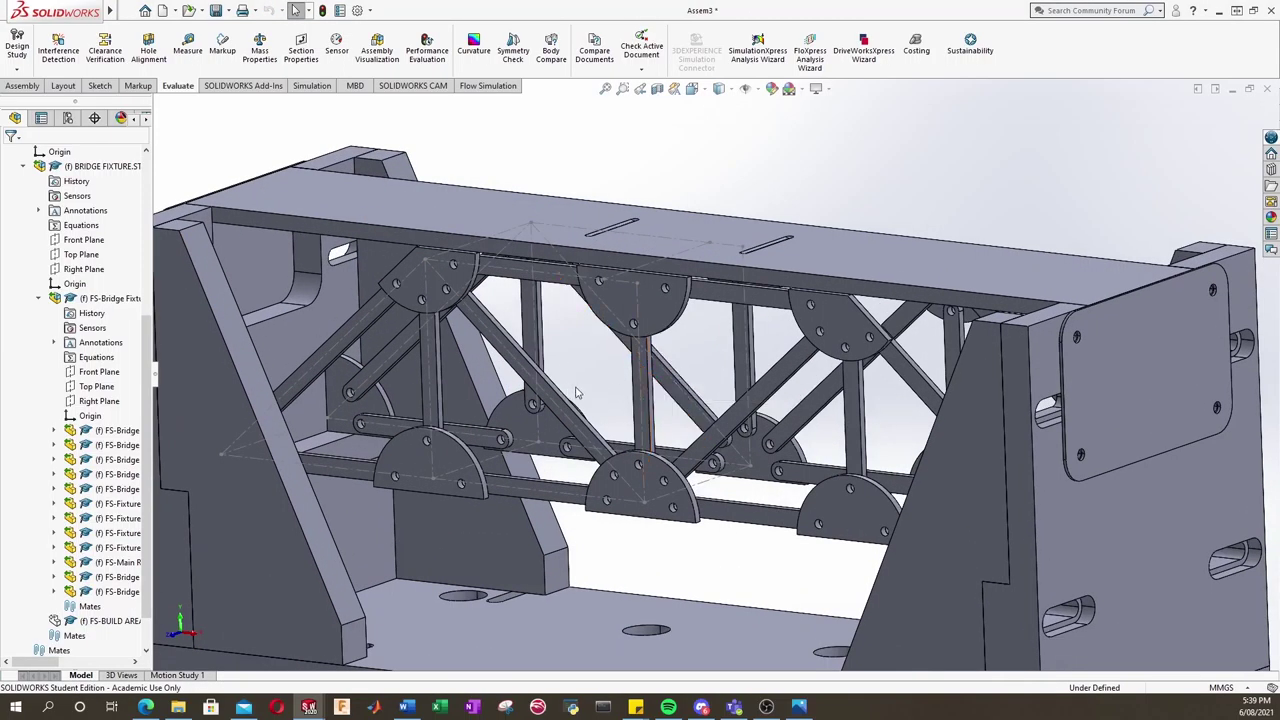
pyautogui.moveTo(636, 366); pyautogui.dragTo(668, 324, button='middle')
pyautogui.scroll(5, 668, 323)
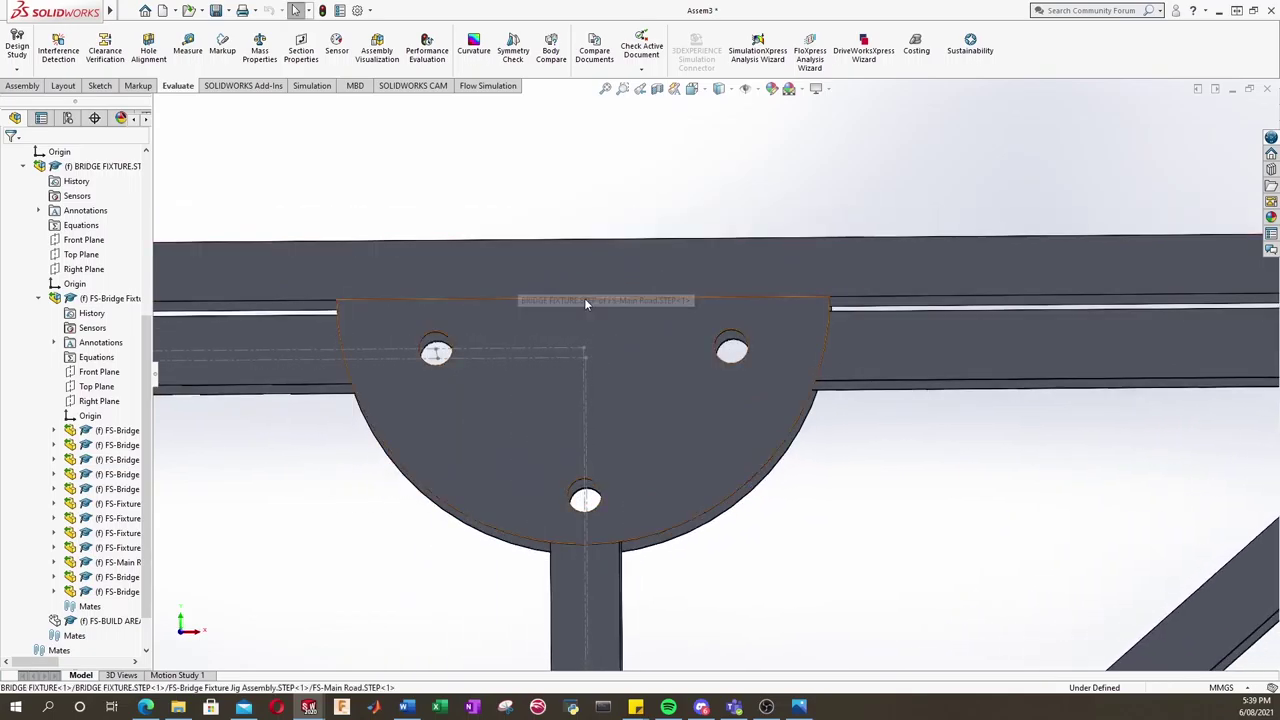
pyautogui.scroll(-5, 589, 300)
pyautogui.moveTo(769, 426); pyautogui.dragTo(441, 408, button='middle')
pyautogui.scroll(3, 442, 403)
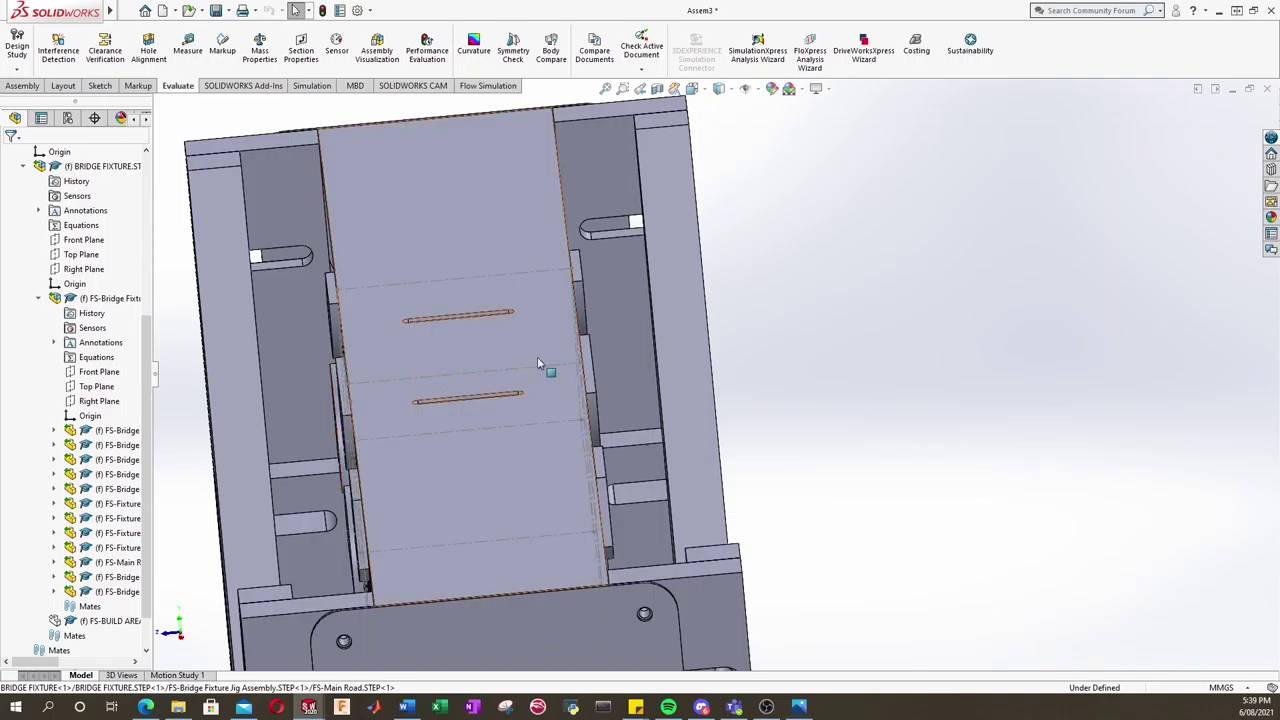
pyautogui.scroll(-3, 485, 525)
pyautogui.scroll(1, 508, 521)
pyautogui.moveTo(510, 520); pyautogui.dragTo(585, 490, button='middle')
pyautogui.scroll(-2, 540, 550)
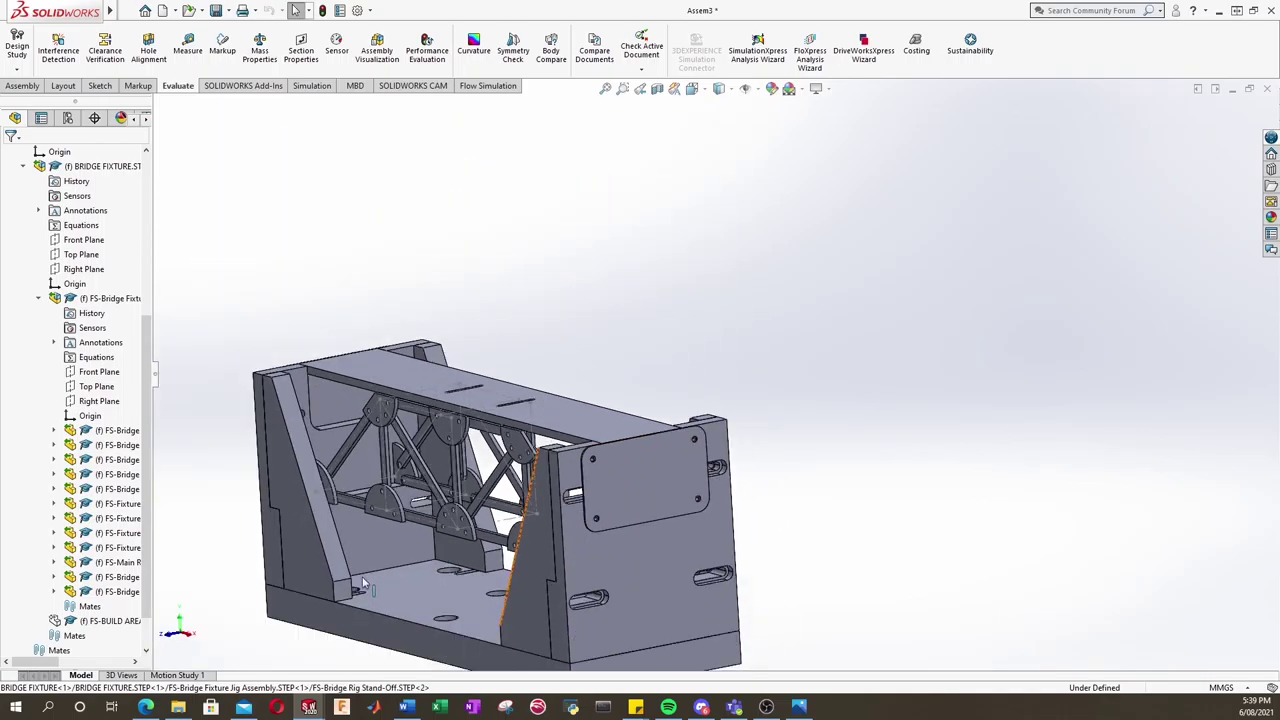
pyautogui.scroll(2, 292, 515)
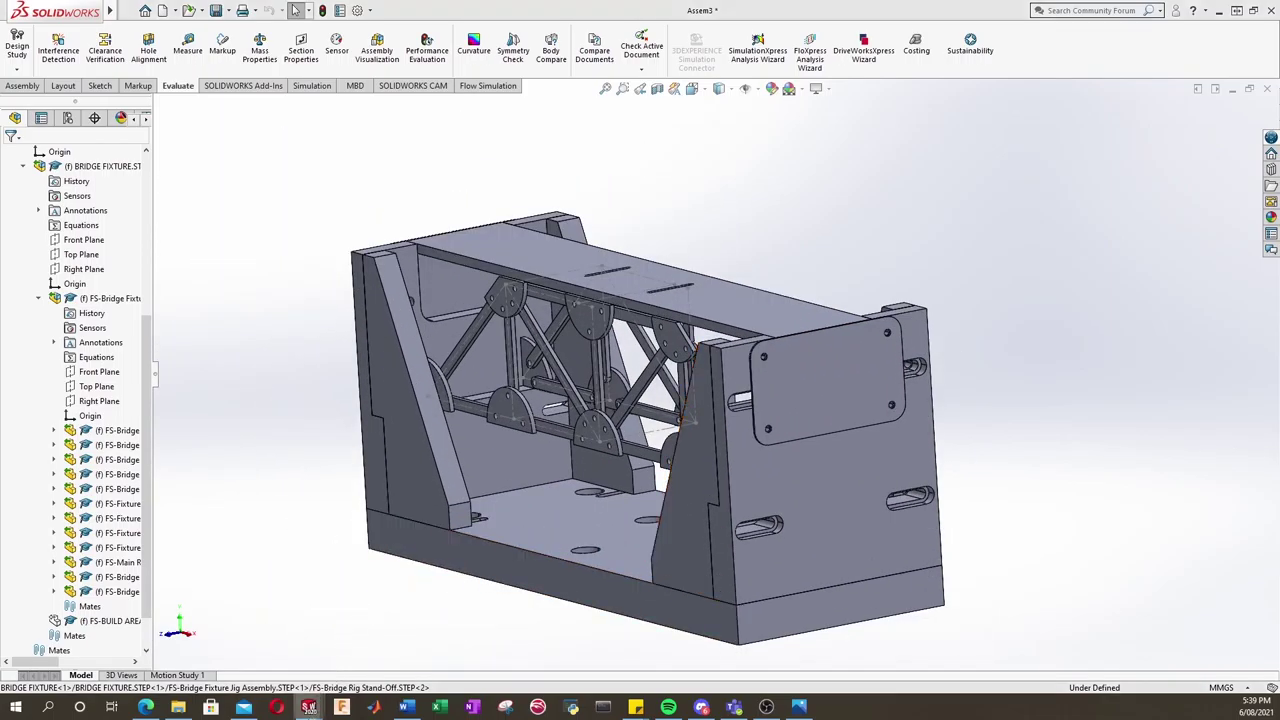
# Return to the Truss Bridge assembly and set PLANE1's offset from the Front Plane to 64 mm.
pyautogui.moveTo(309, 706)
pyautogui.click(338, 650)
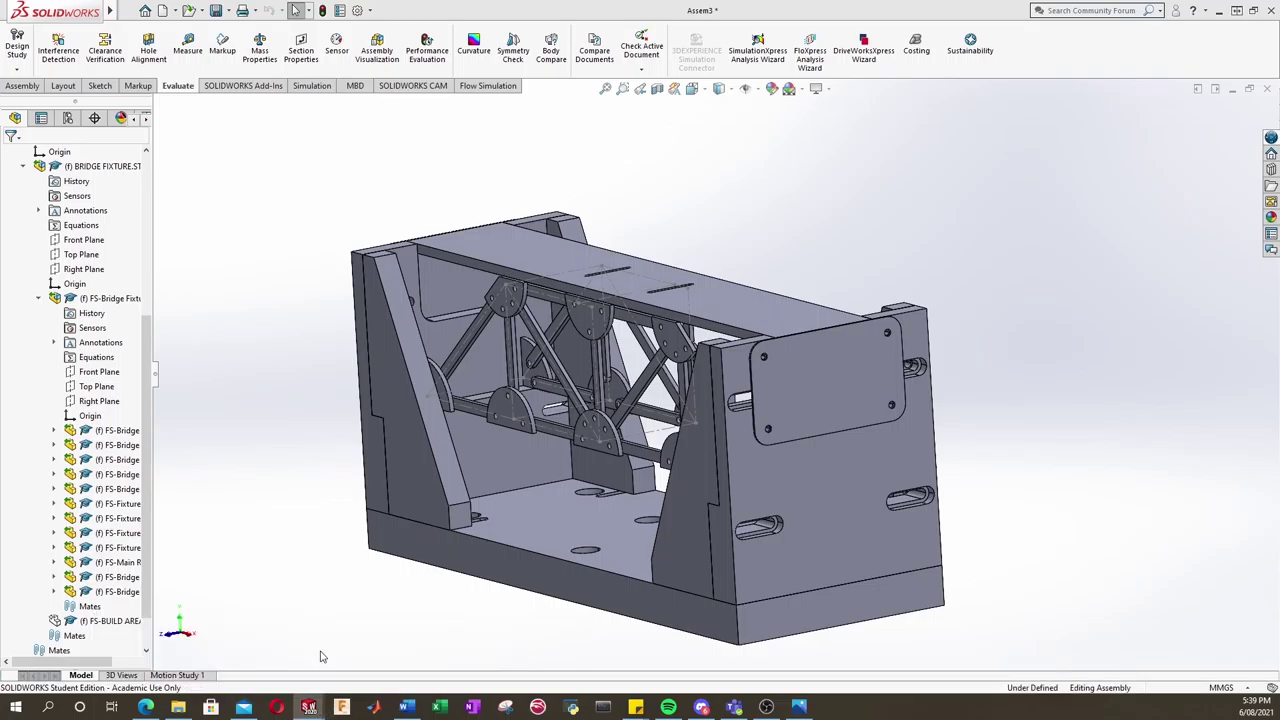
pyautogui.moveTo(740, 432); pyautogui.dragTo(713, 443, button='middle')
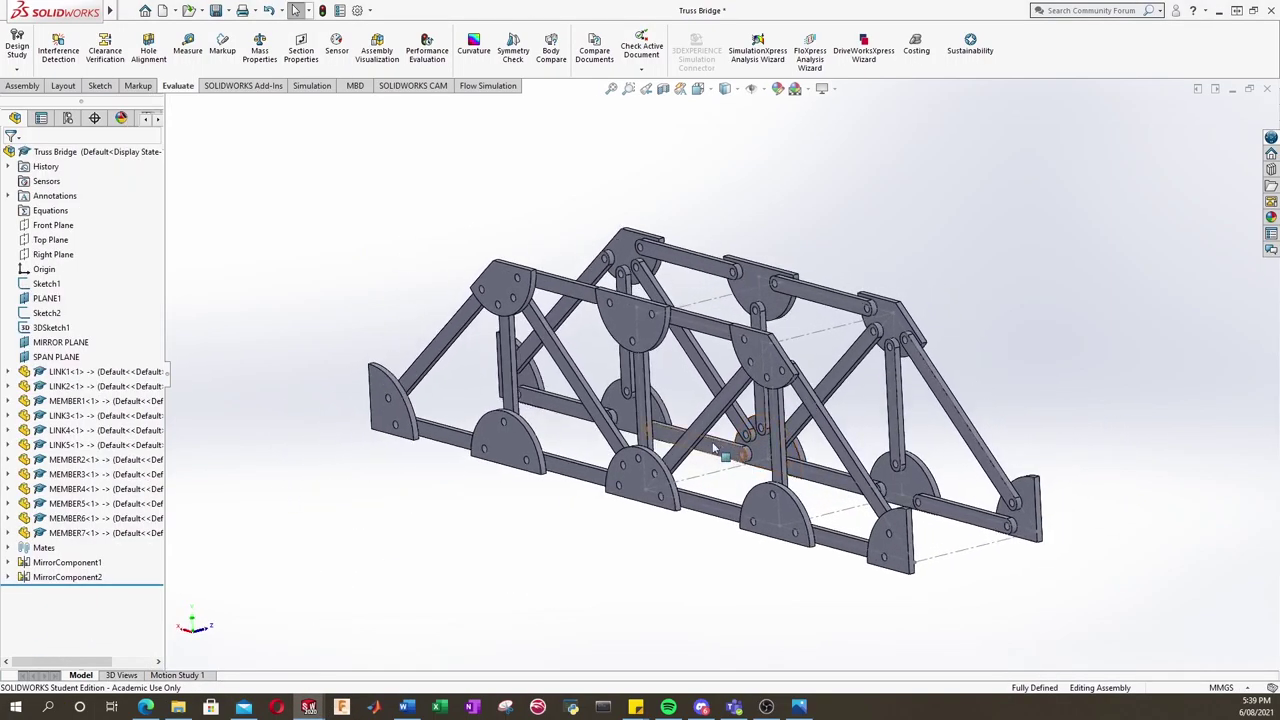
pyautogui.click(48, 299)
pyautogui.moveTo(1035, 429); pyautogui.dragTo(851, 440, button='middle')
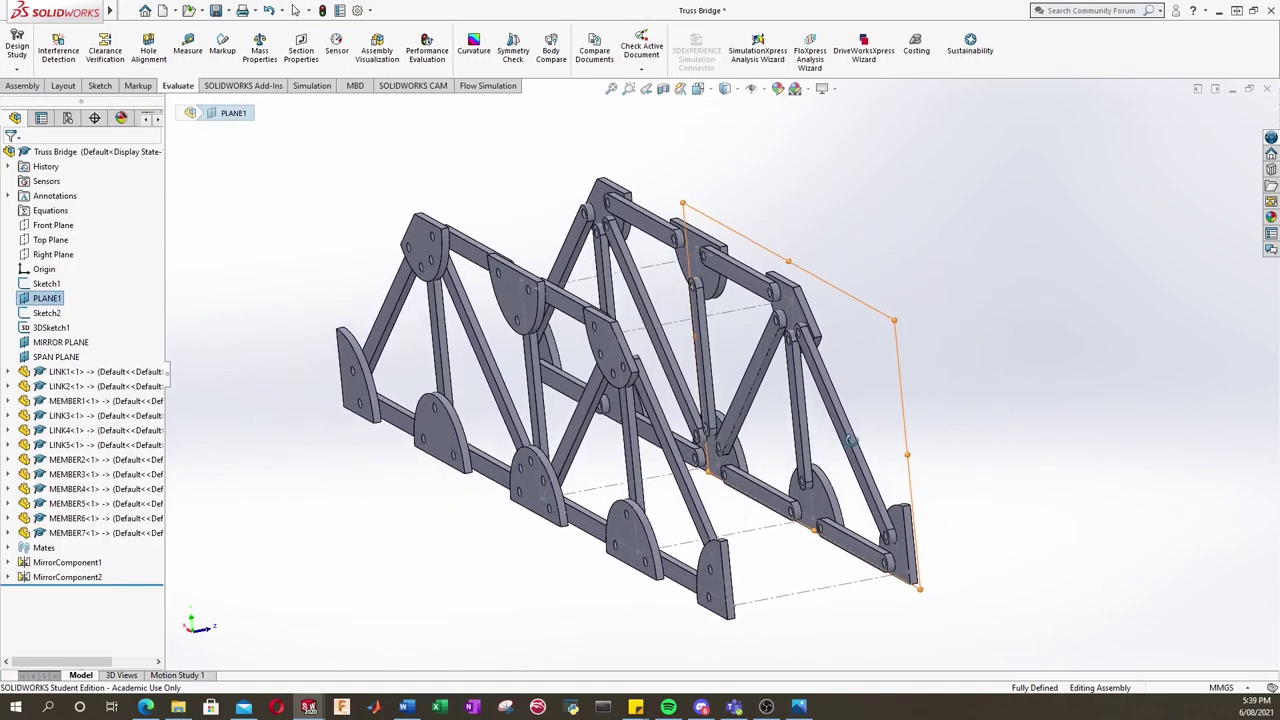
pyautogui.rightClick(57, 300)
pyautogui.click(68, 257)
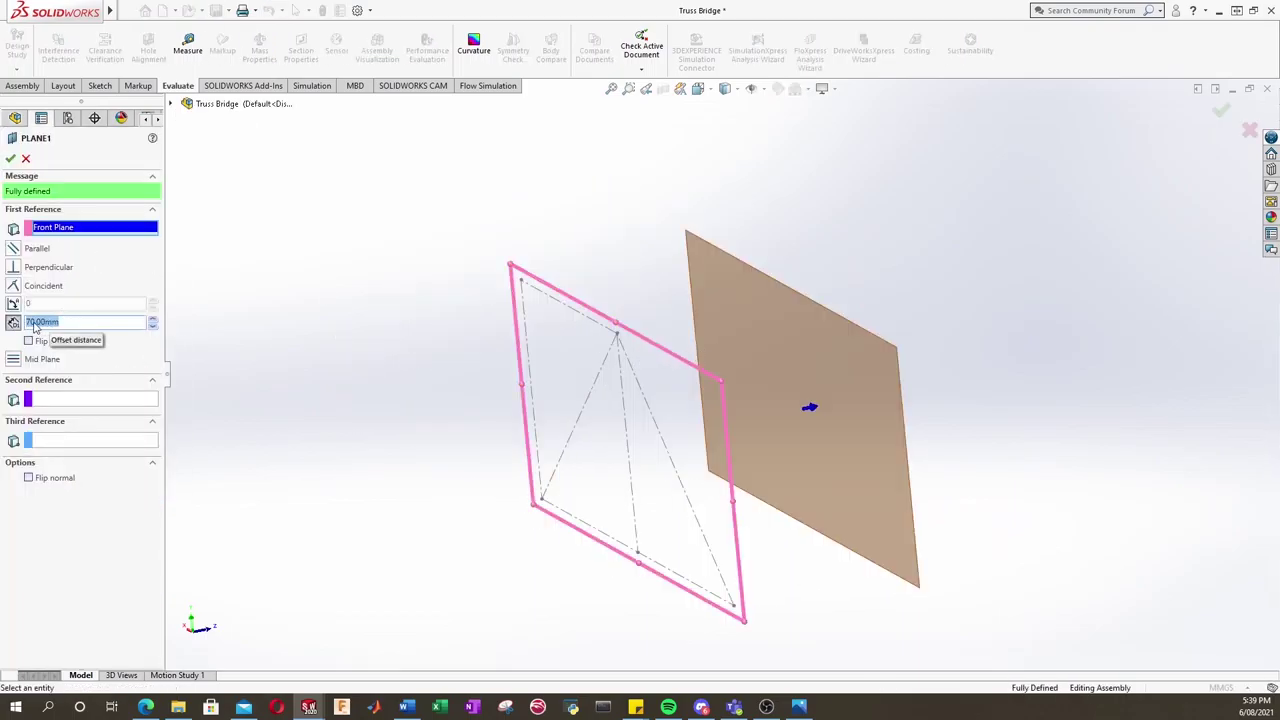
pyautogui.click(71, 321)
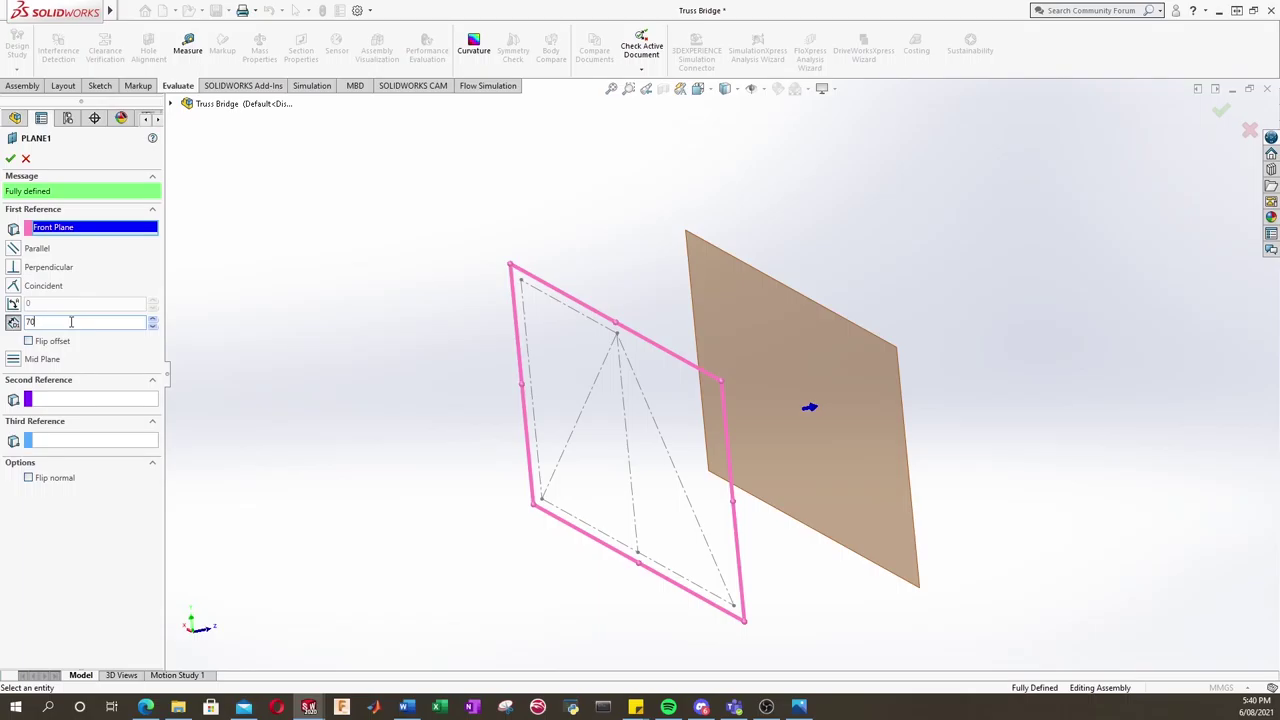
pyautogui.press('Return')
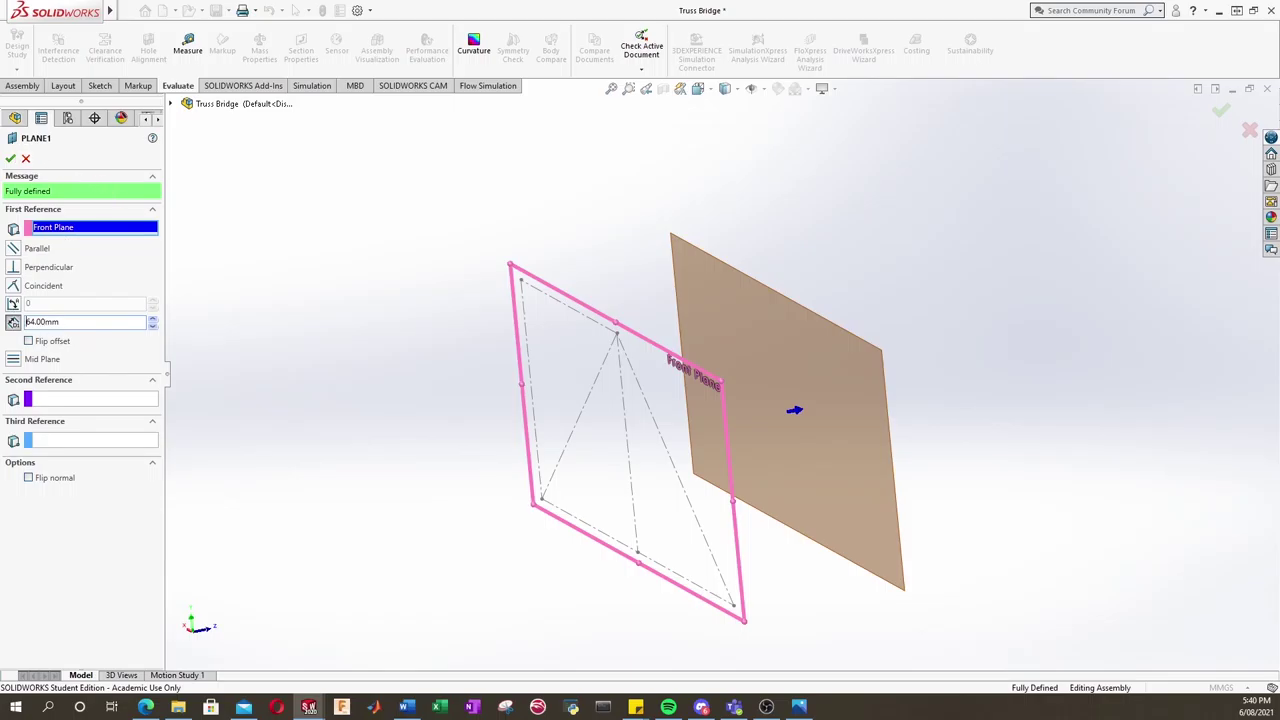
pyautogui.click(11, 158)
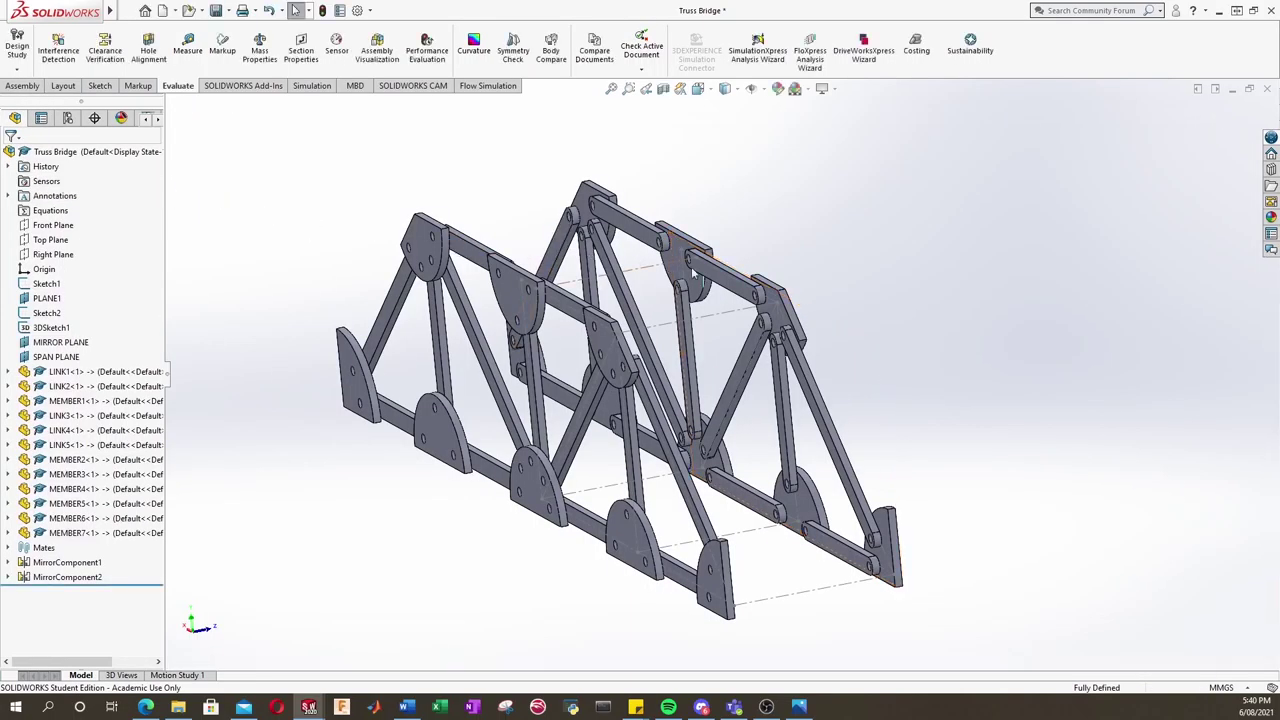
# Measure the truss's overall width between the outer faces of the two opposite upper middle links.
pyautogui.click(188, 50)
pyautogui.click(516, 283)
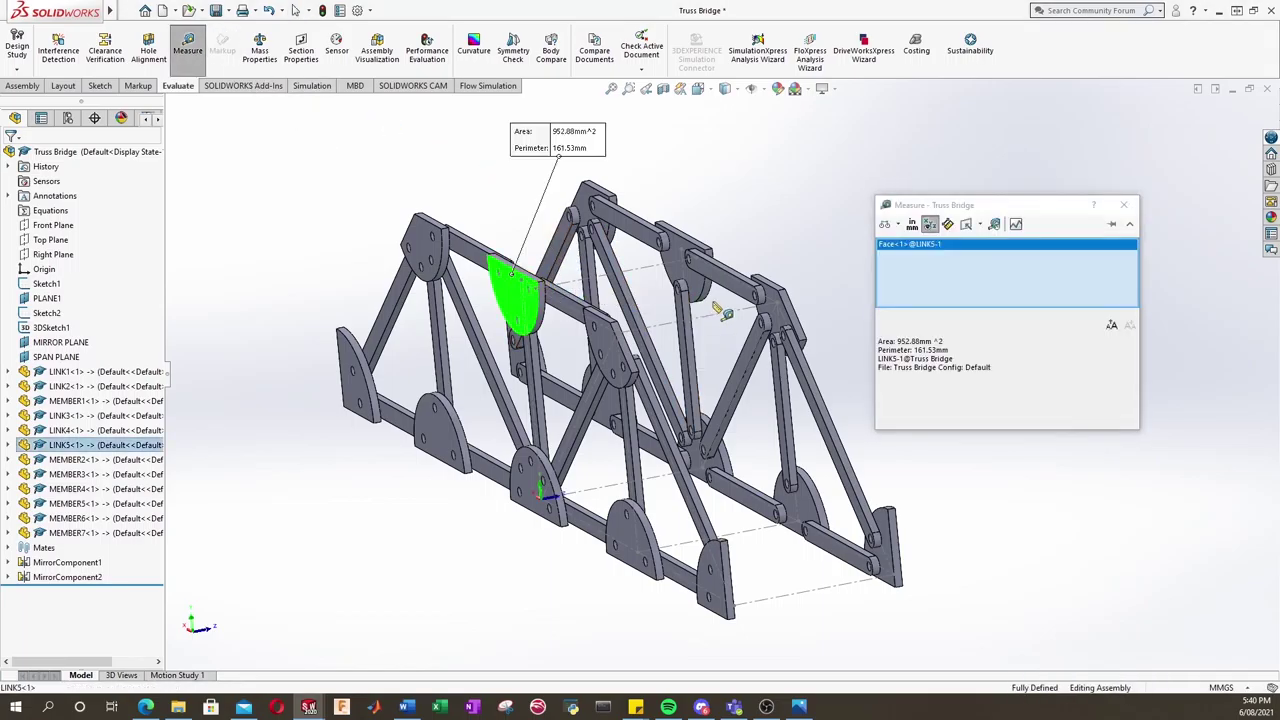
pyautogui.moveTo(520, 285); pyautogui.dragTo(650, 270, button='middle')
pyautogui.click(660, 288)
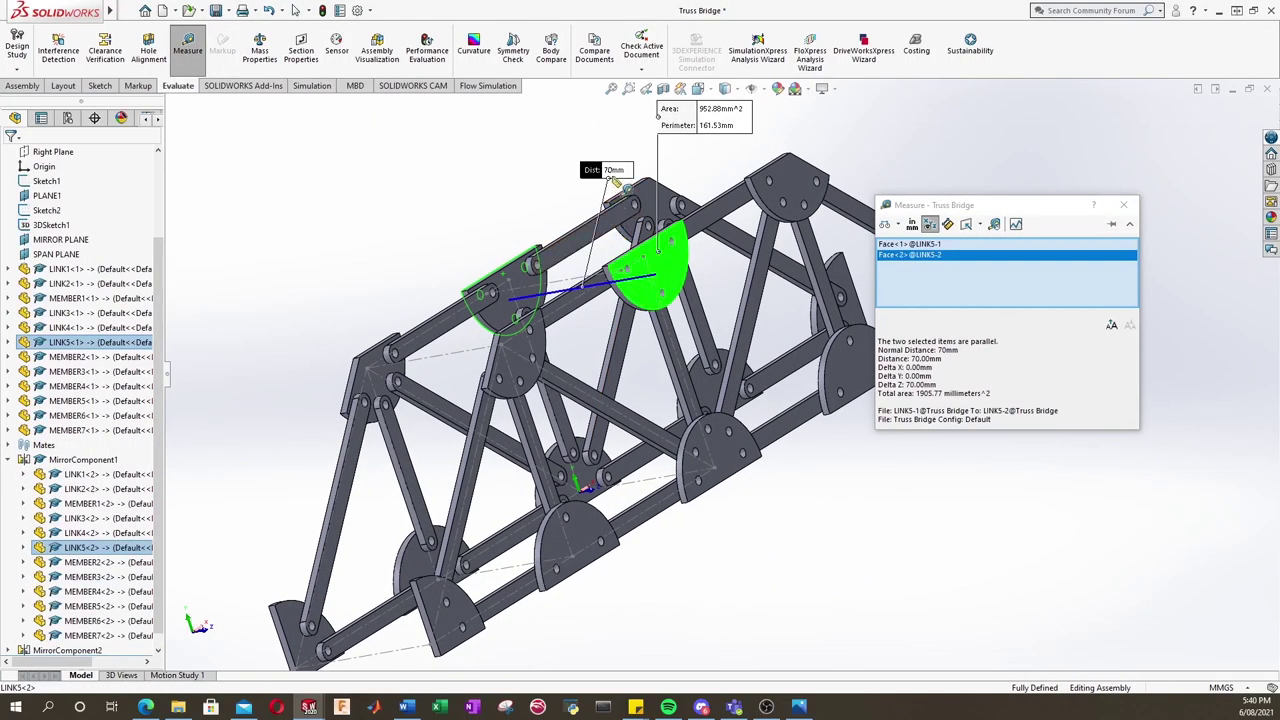
pyautogui.moveTo(546, 289); pyautogui.dragTo(702, 274, button='middle')
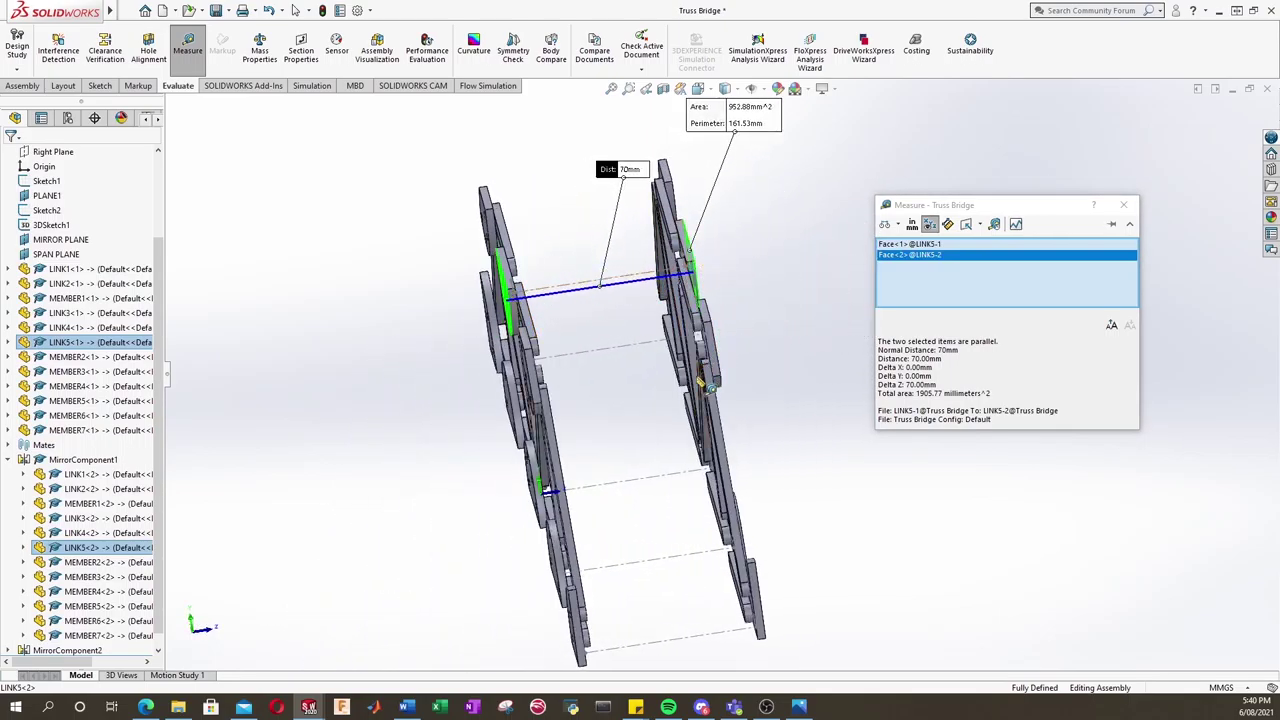
pyautogui.click(1133, 212)
# Save the Truss Bridge assembly and collapse the MirrorComponent1 feature.
pyautogui.moveTo(675, 362); pyautogui.dragTo(693, 312, button='middle')
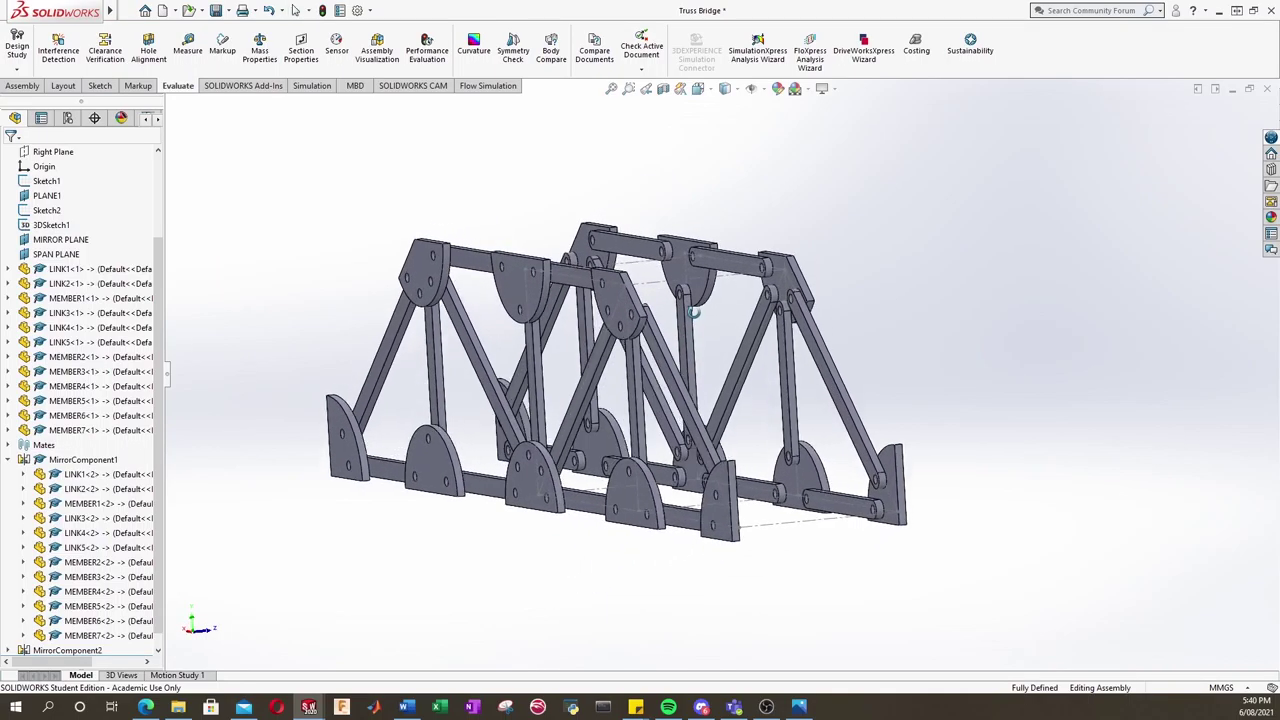
pyautogui.click(129, 10)
pyautogui.click(163, 164)
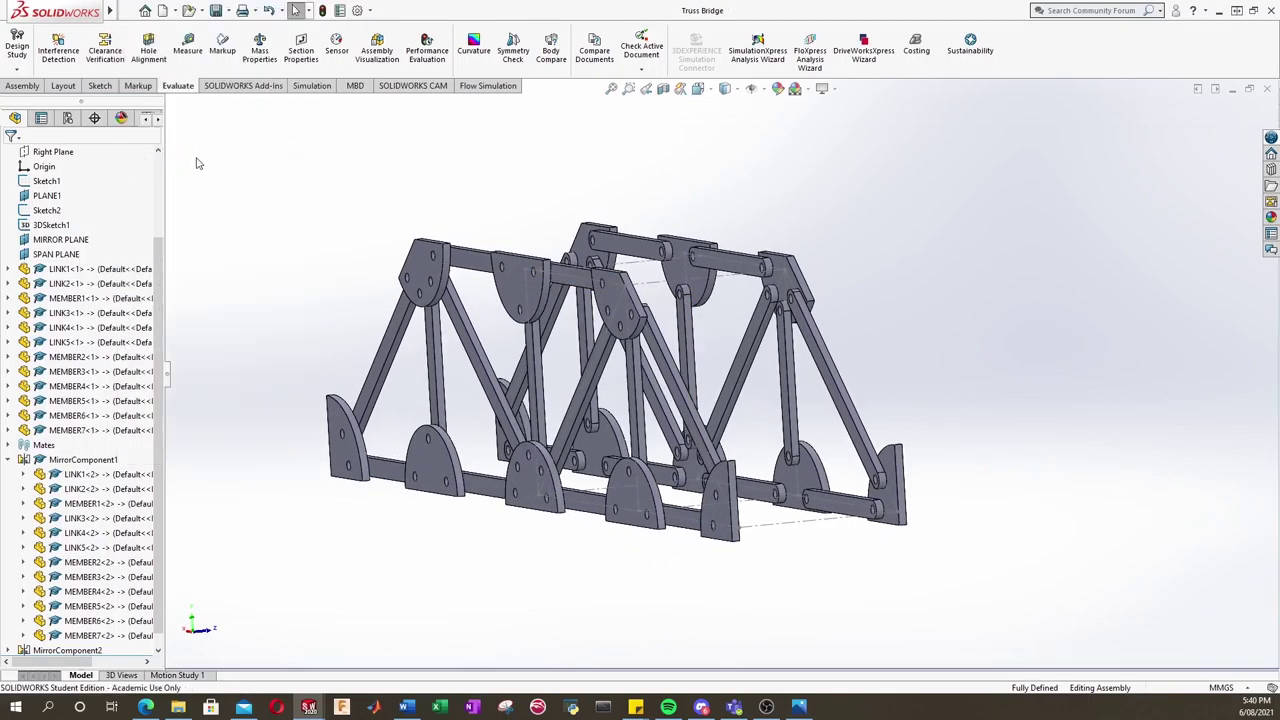
pyautogui.click(8, 459)
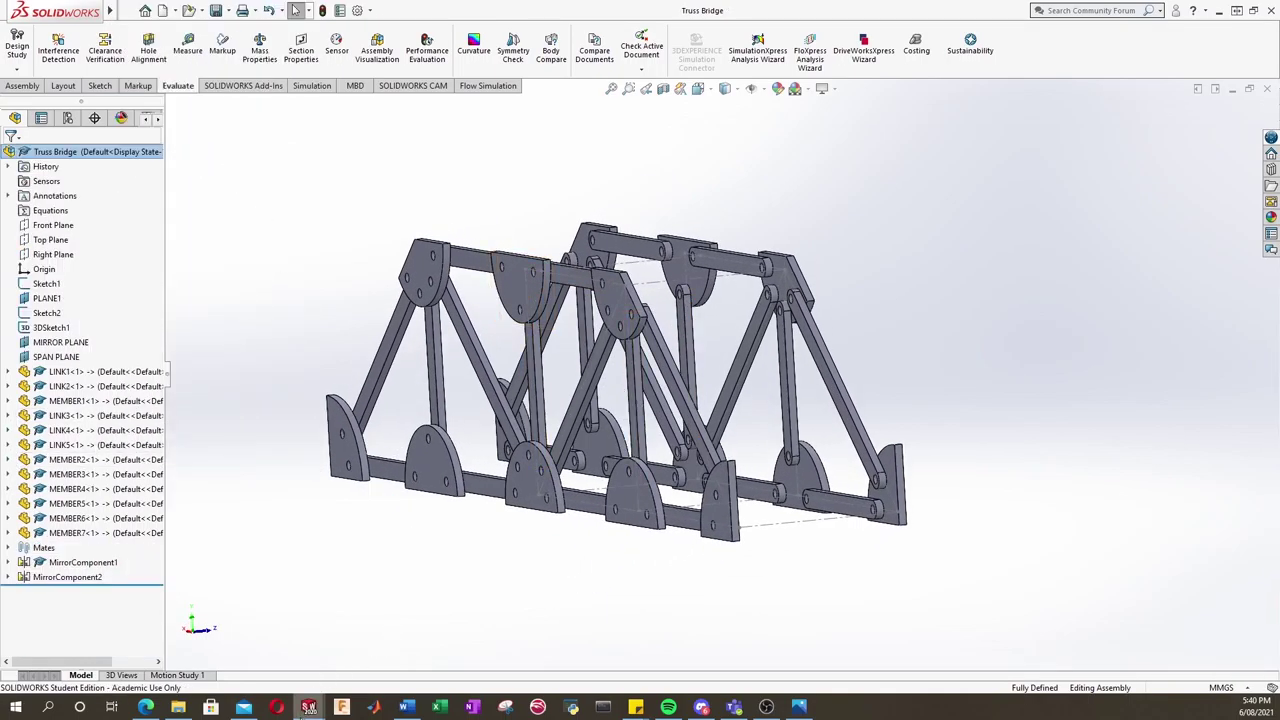
# Switch to the Assem3 assembly and rebuild it with the narrowed truss.
pyautogui.moveTo(308, 708)
pyautogui.click(454, 655)
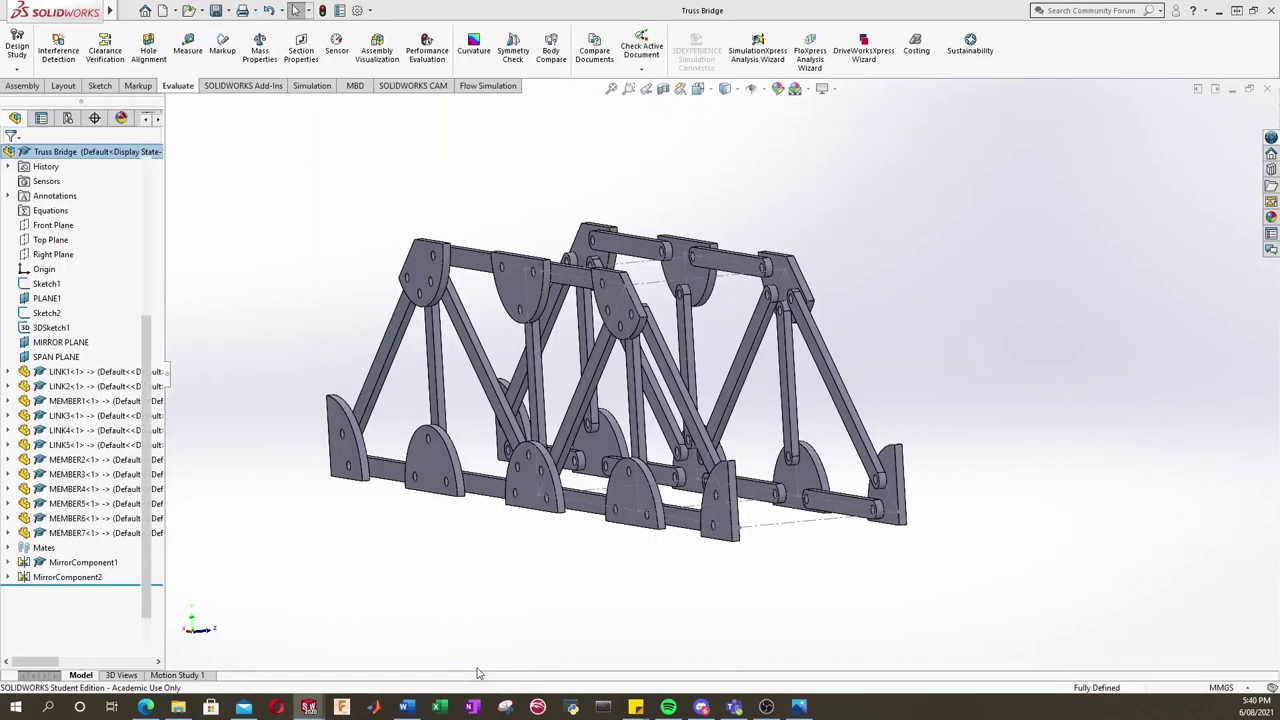
pyautogui.click(463, 221)
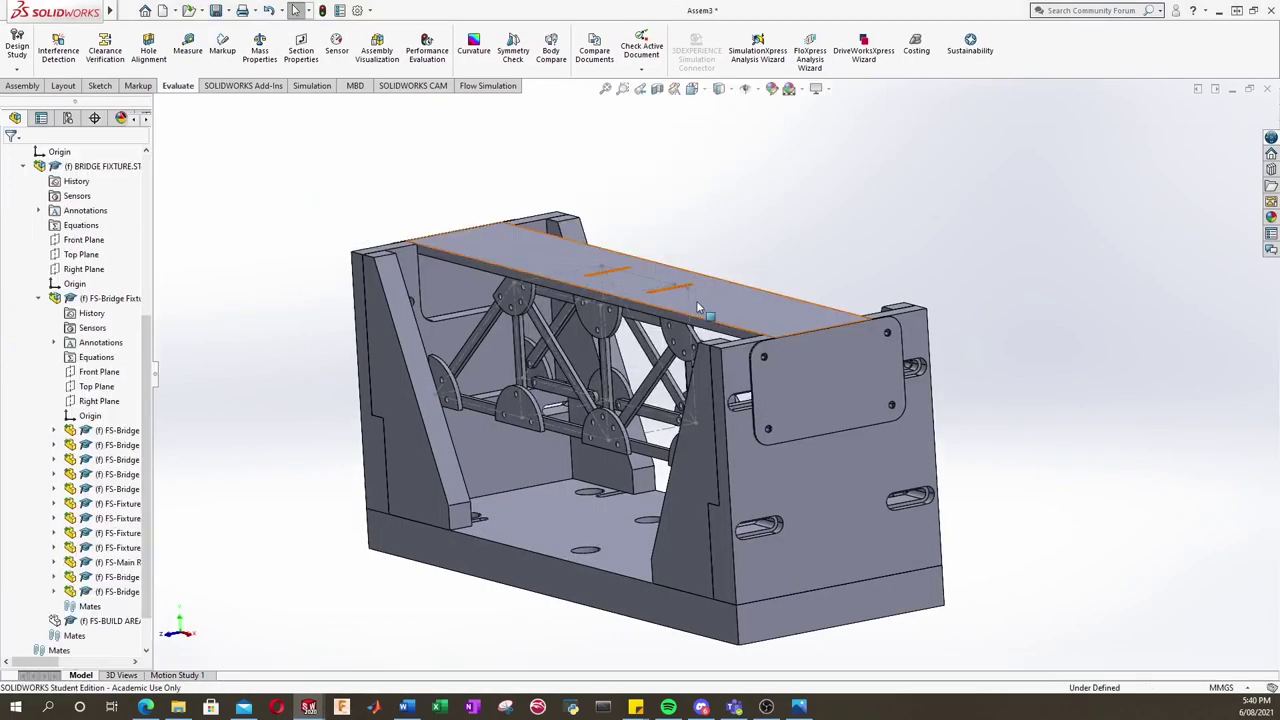
# Examine from above how the truss's width lines up with both edges of the fixture's main road.
pyautogui.scroll(-1, 687, 300)
pyautogui.moveTo(687, 300); pyautogui.dragTo(803, 403, button='middle')
pyautogui.scroll(-3, 561, 321)
pyautogui.scroll(-5, 560, 322)
pyautogui.scroll(4, 1056, 298)
pyautogui.scroll(-2, 908, 340)
pyautogui.scroll(2, 810, 387)
pyautogui.scroll(3, 700, 400)
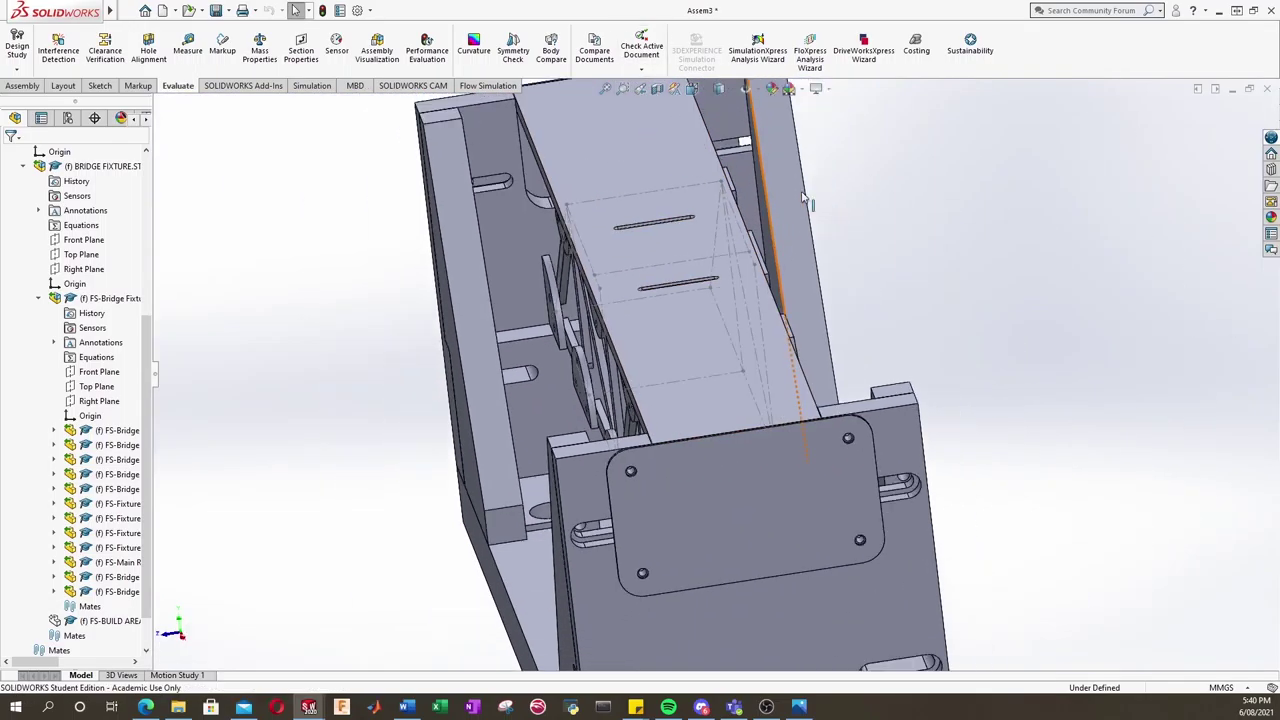
pyautogui.moveTo(712, 300); pyautogui.dragTo(658, 310, button='middle')
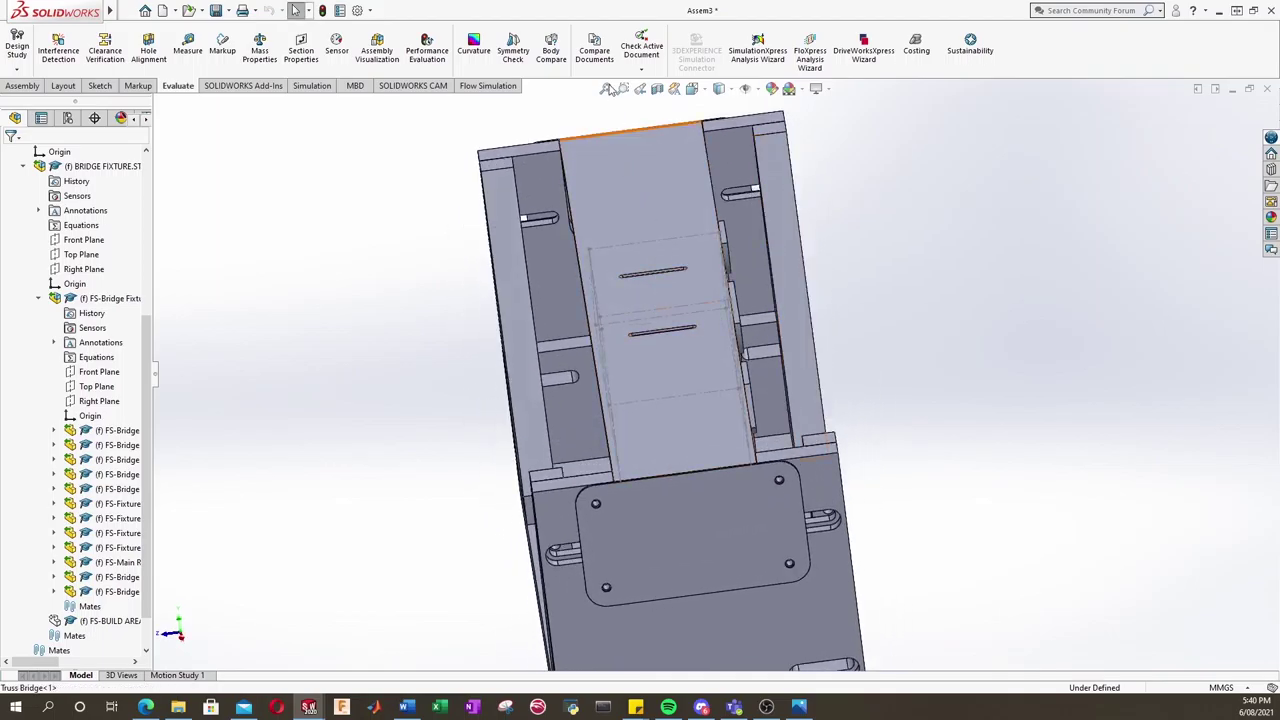
# In the top view, slide the truss sideways with Move Component until its side links sit within the main road's edges.
pyautogui.click(691, 88)
pyautogui.click(585, 317)
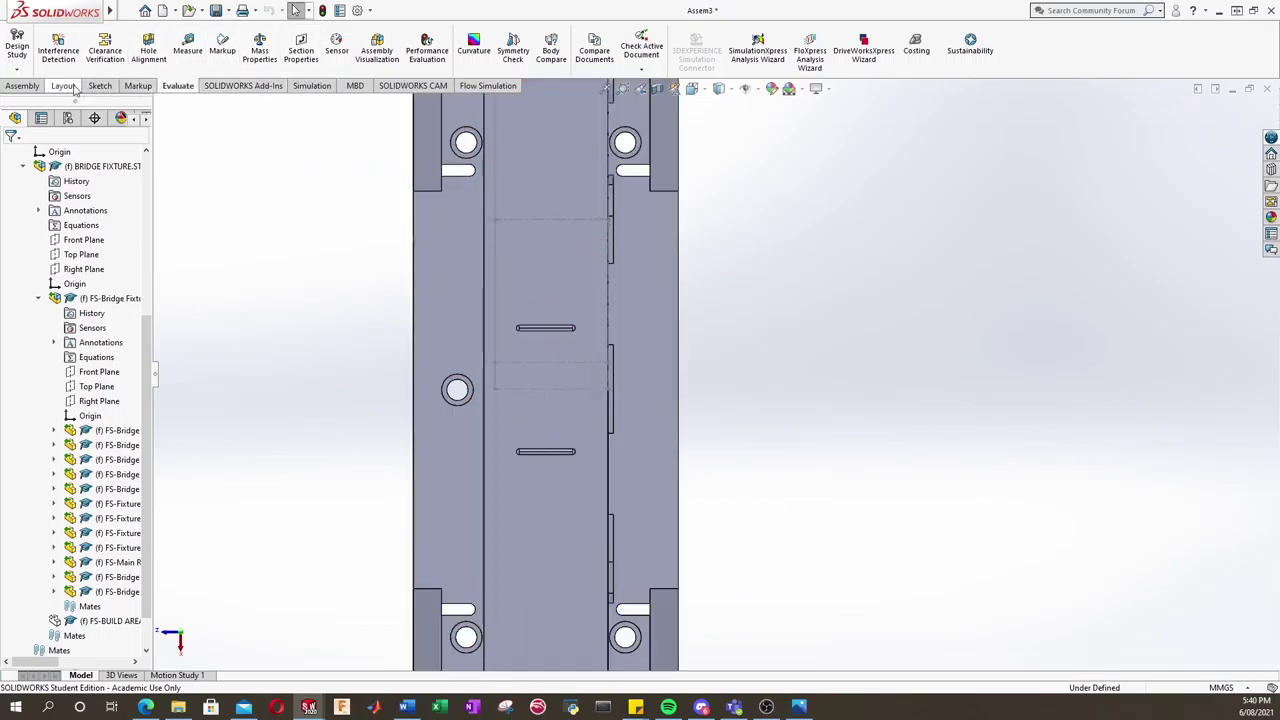
pyautogui.click(22, 85)
pyautogui.click(303, 47)
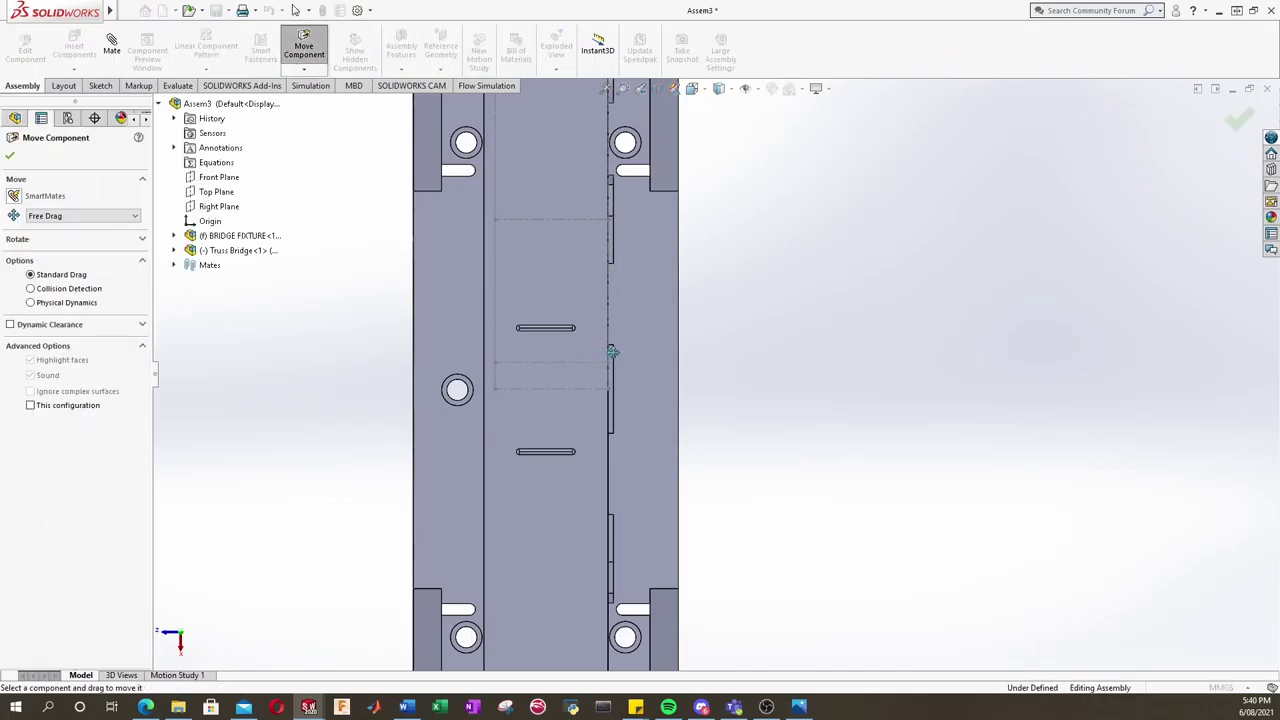
pyautogui.scroll(-4, 621, 355)
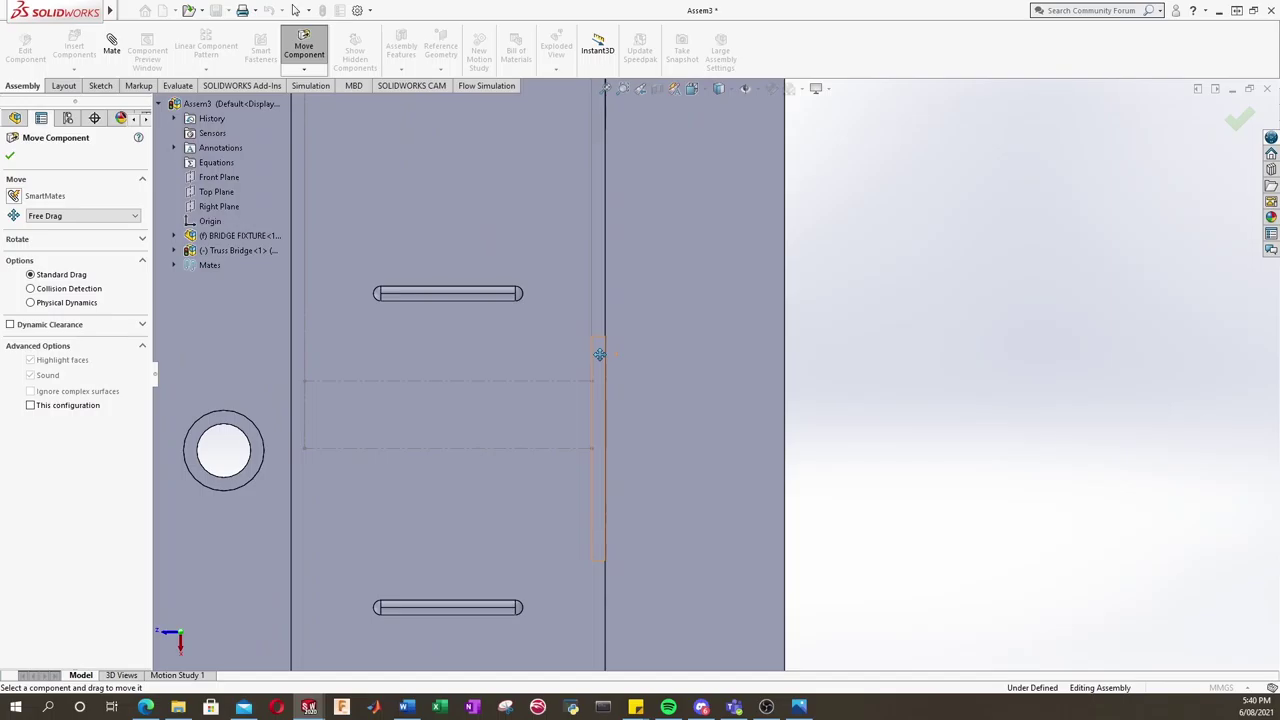
pyautogui.scroll(3, 599, 354)
pyautogui.click(12, 160)
pyautogui.scroll(3, 650, 358)
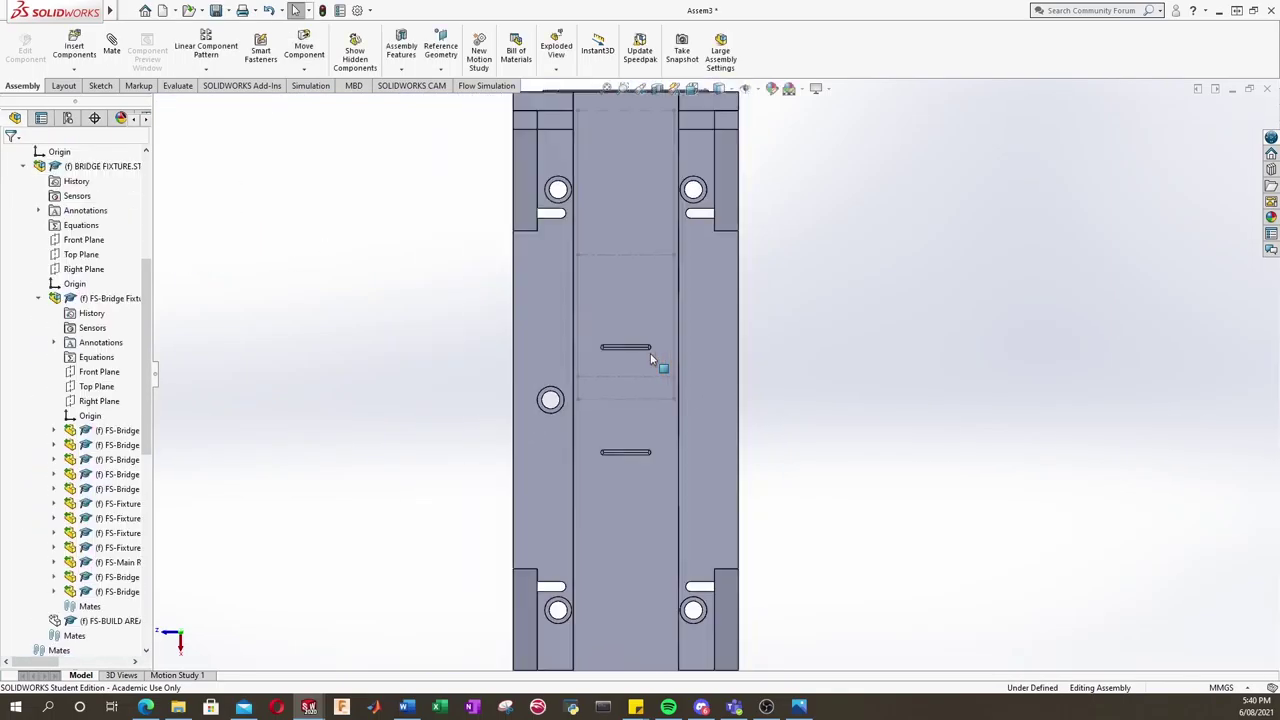
# Examine from several angles how the truss's upper links sit beneath the main road and between the fixture's supports.
pyautogui.scroll(-2, 731, 463)
pyautogui.moveTo(561, 457); pyautogui.dragTo(537, 377, button='middle')
pyautogui.scroll(-4, 534, 368)
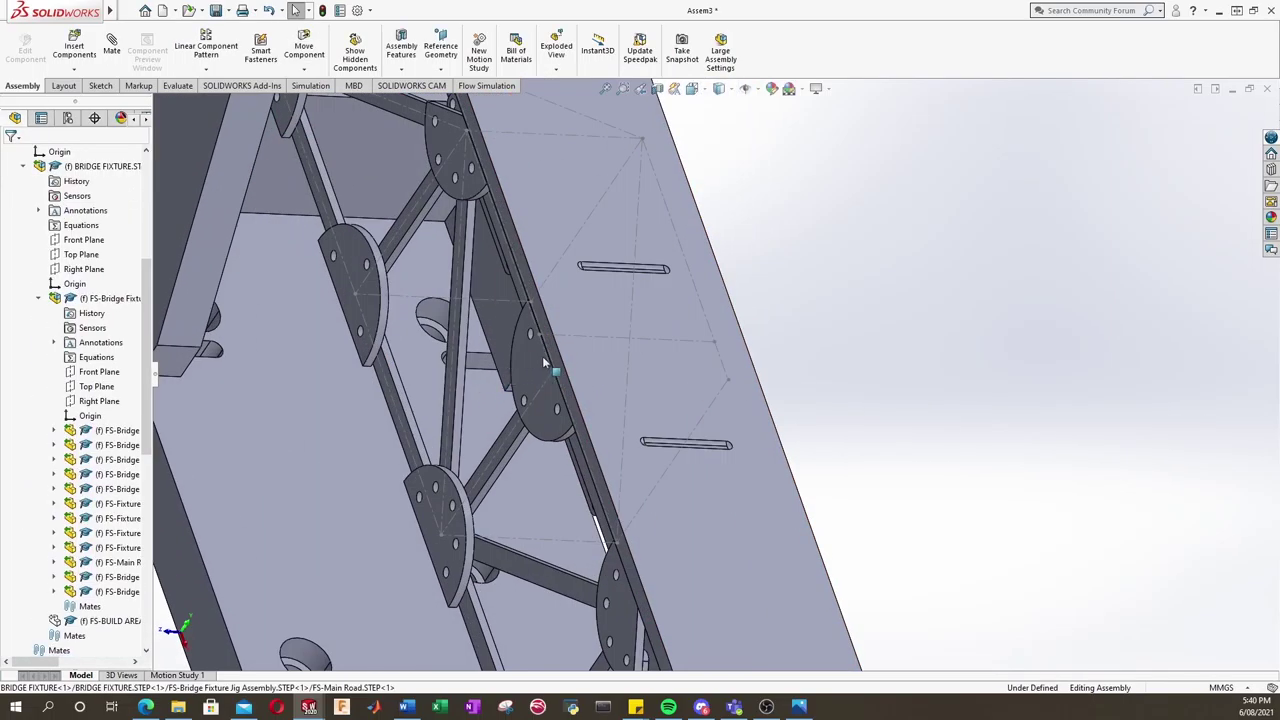
pyautogui.click(557, 376)
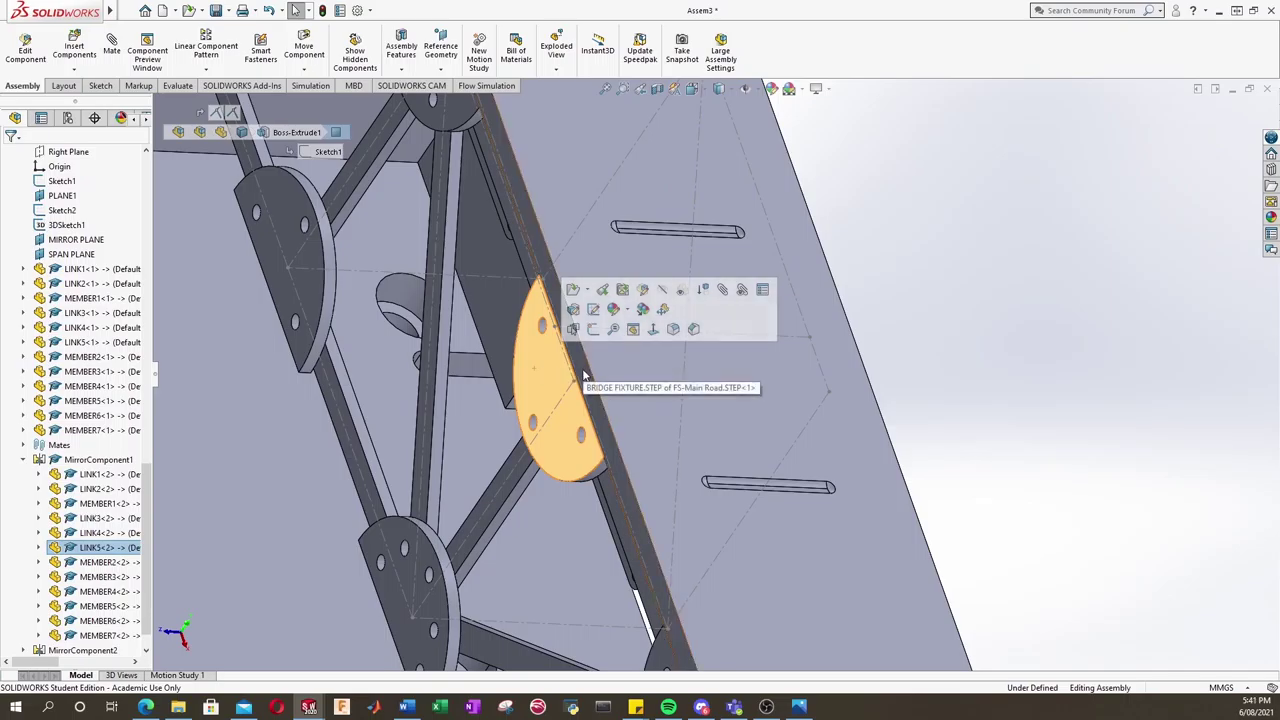
pyautogui.keyDown('ctrl'); pyautogui.click(618, 467); pyautogui.keyUp('ctrl')
pyautogui.click(957, 371)
pyautogui.scroll(5, 615, 450)
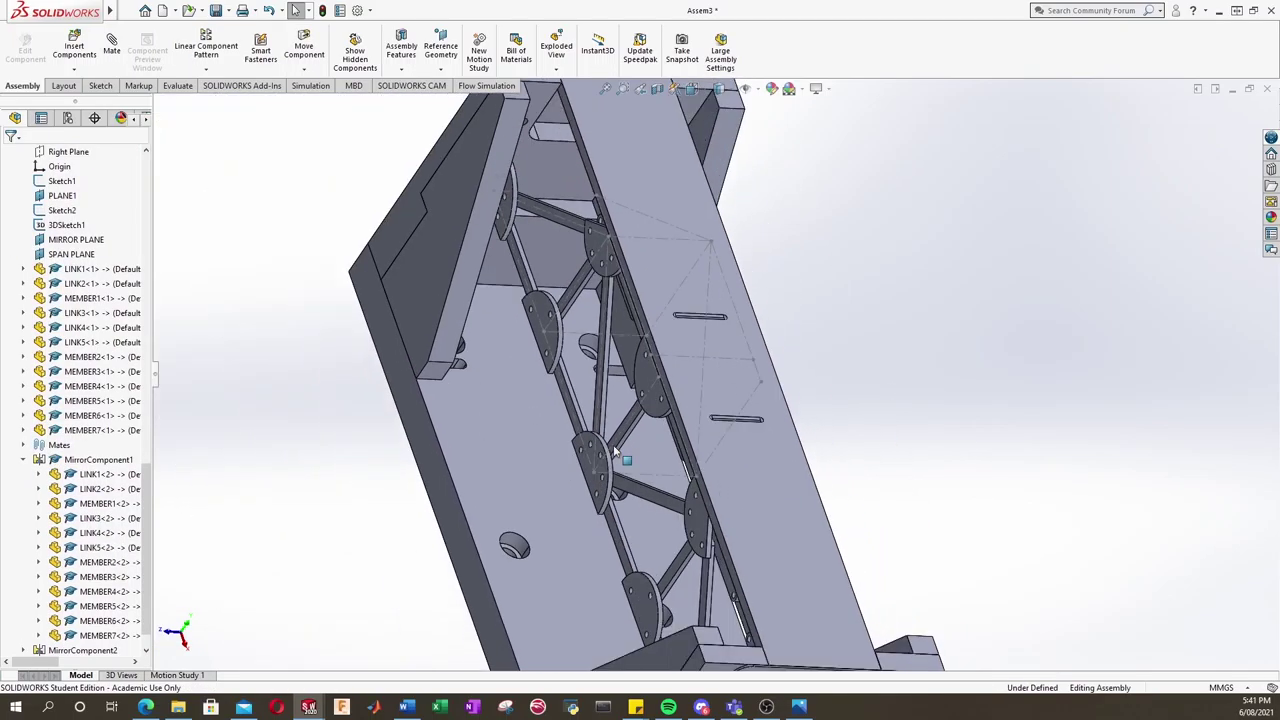
pyautogui.moveTo(790, 557); pyautogui.dragTo(771, 586, button='middle')
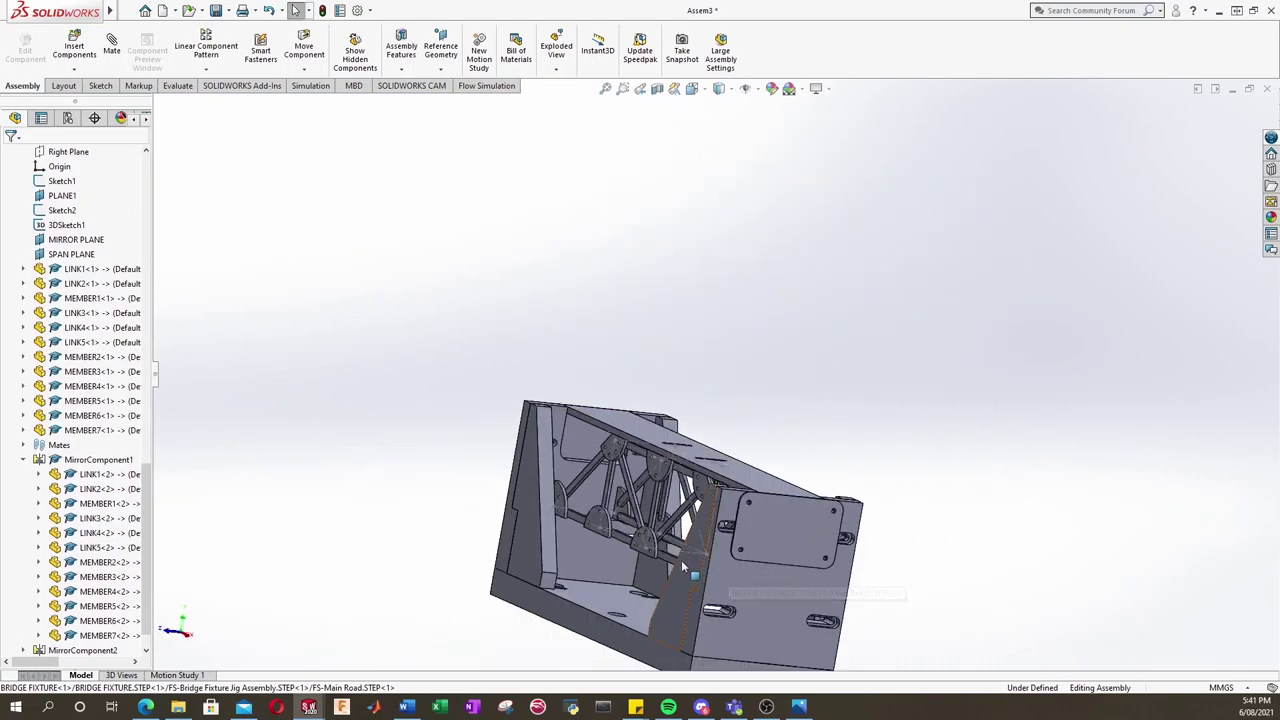
pyautogui.scroll(-2, 670, 563)
pyautogui.keyDown('ctrl'); pyautogui.moveTo(582, 501); pyautogui.dragTo(575, 442, button='middle'); pyautogui.keyUp('ctrl')
pyautogui.scroll(5, 70, 500)
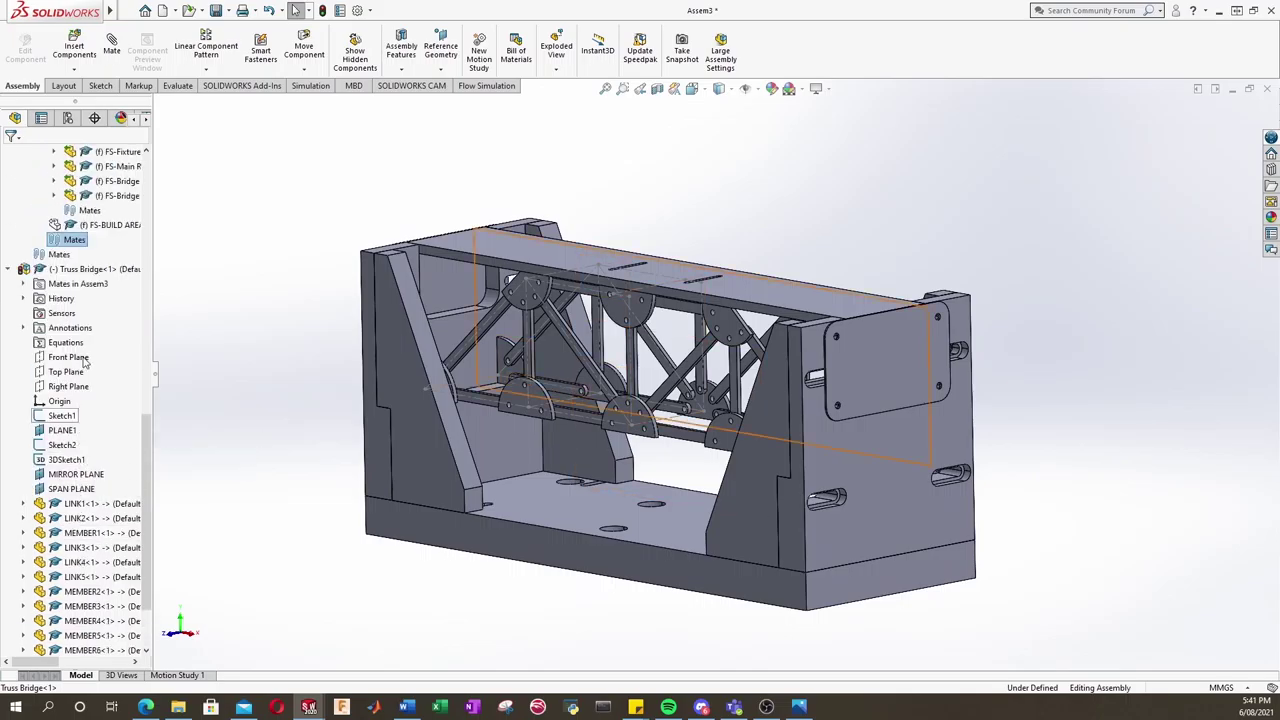
# Show the hidden FS-BUILD AREA component of the bridge fixture and collapse the FS-Bridge Fixture Jig Assembly's branch.
pyautogui.scroll(12, 70, 300)
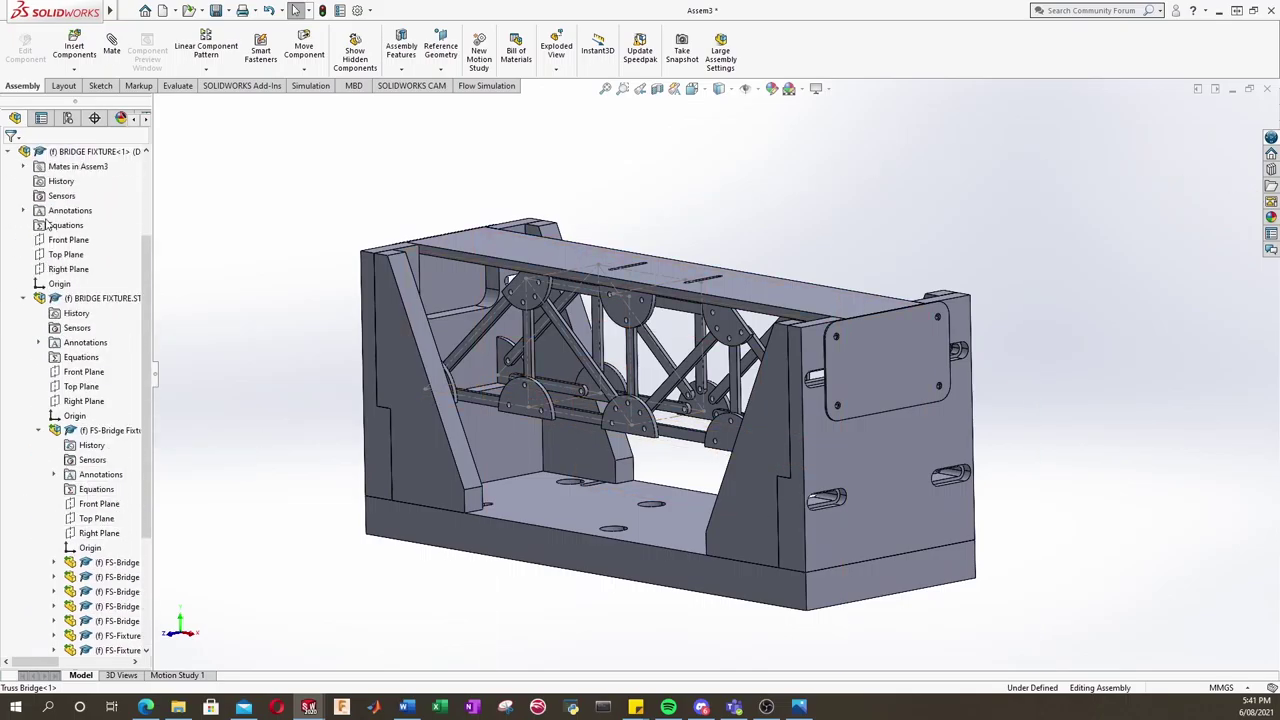
pyautogui.scroll(3, 46, 225)
pyautogui.click(23, 388)
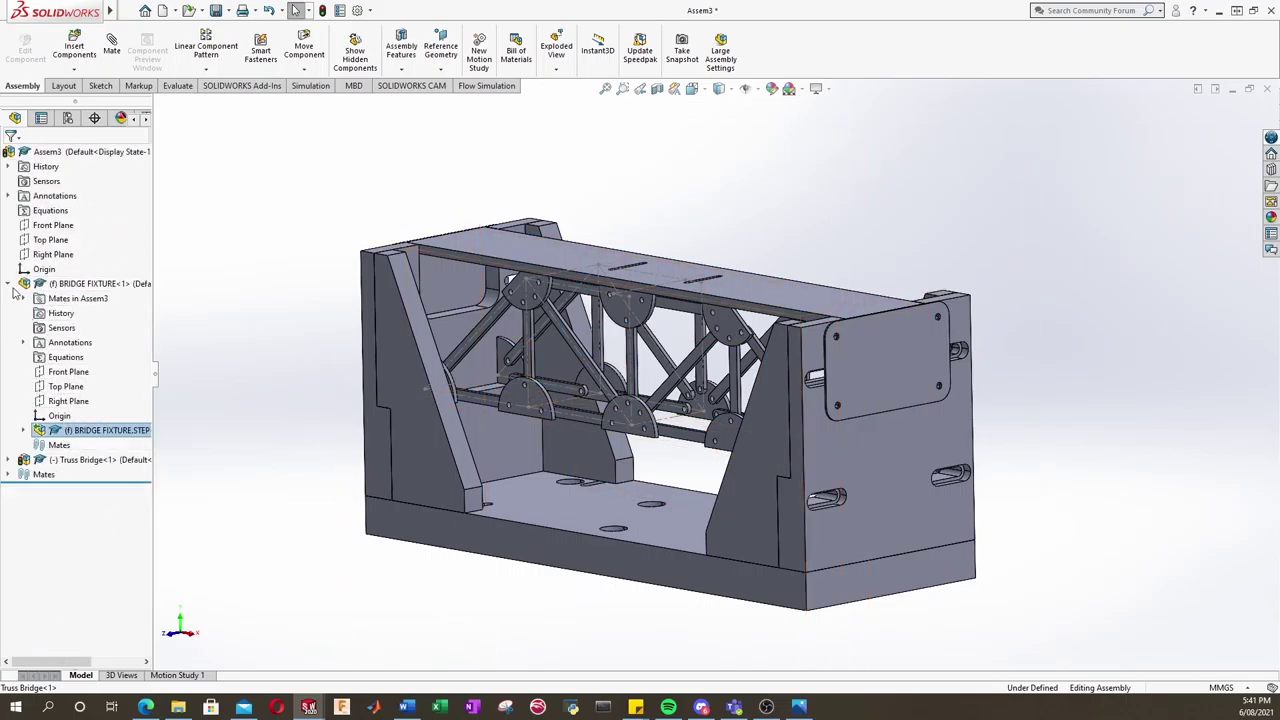
pyautogui.click(9, 285)
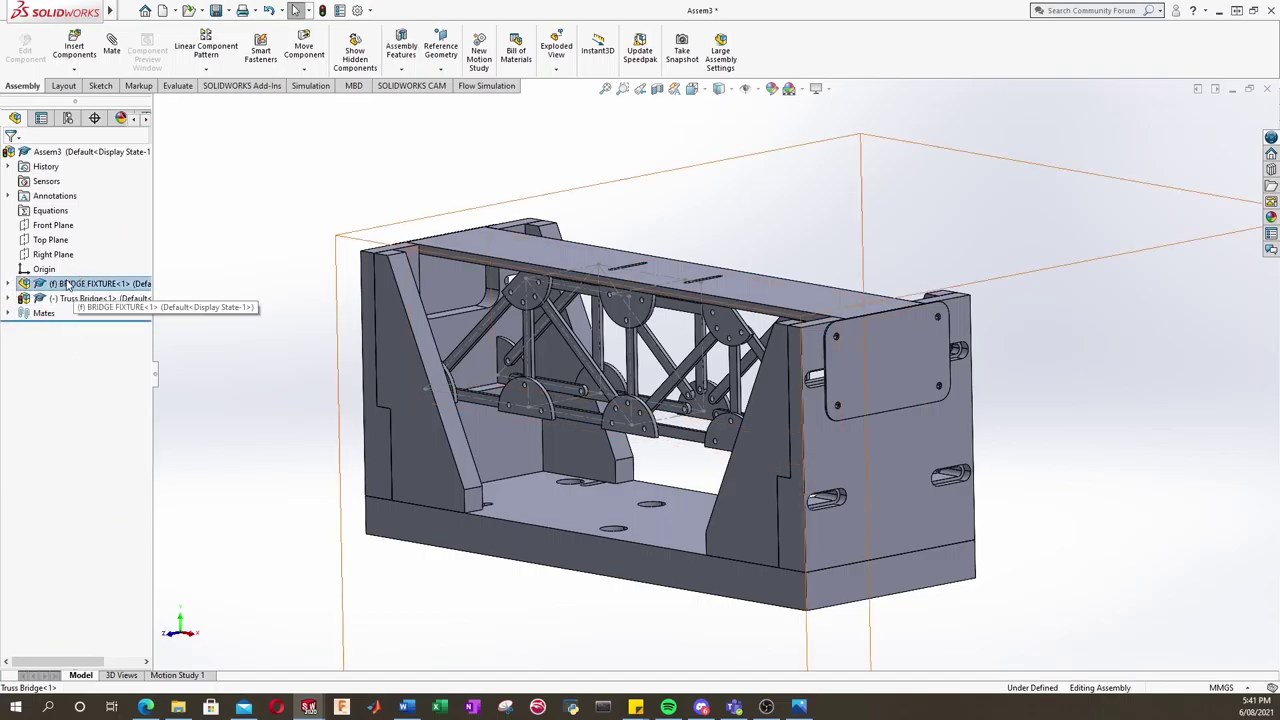
pyautogui.click(9, 285)
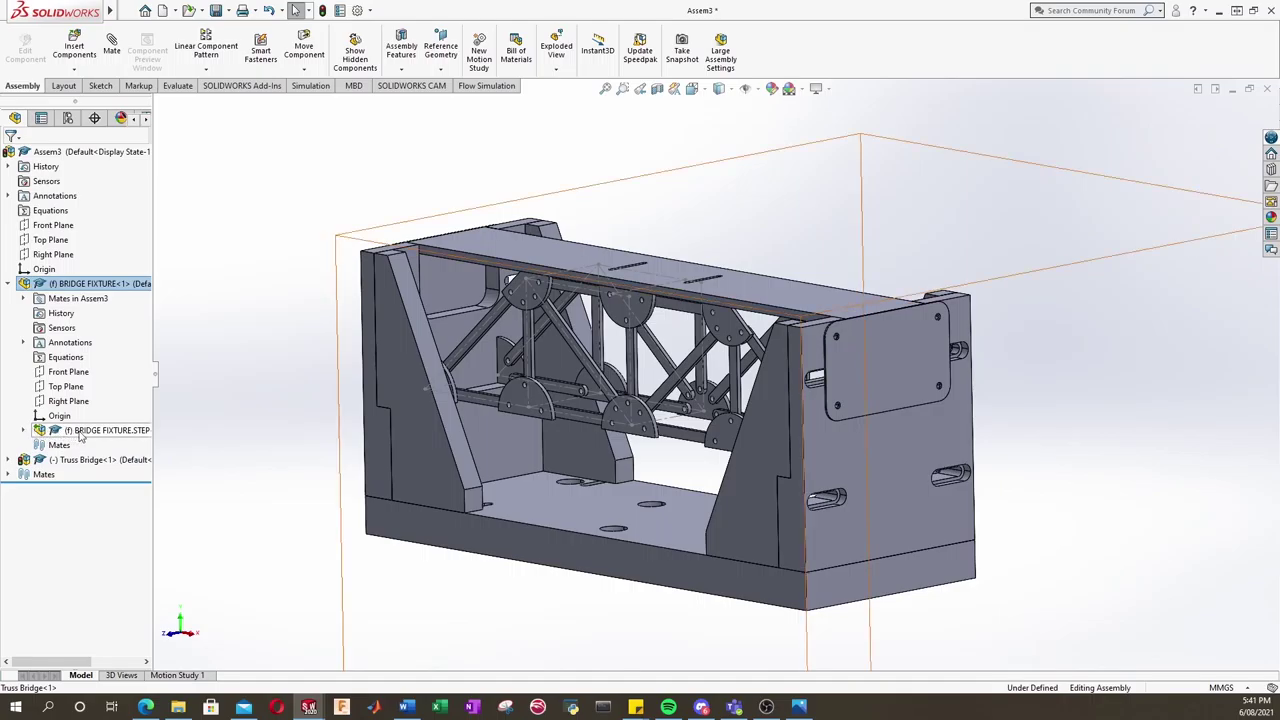
pyautogui.click(24, 431)
pyautogui.scroll(-1, 122, 434)
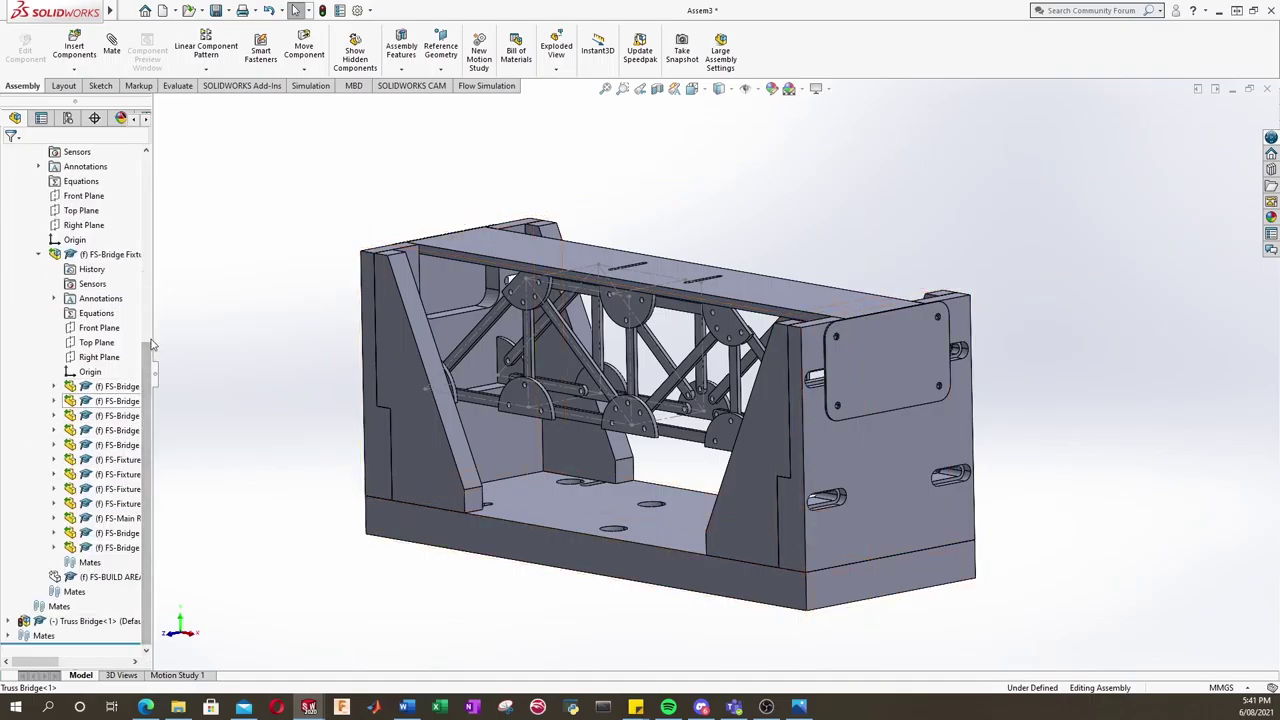
pyautogui.moveTo(152, 340); pyautogui.dragTo(261, 343)
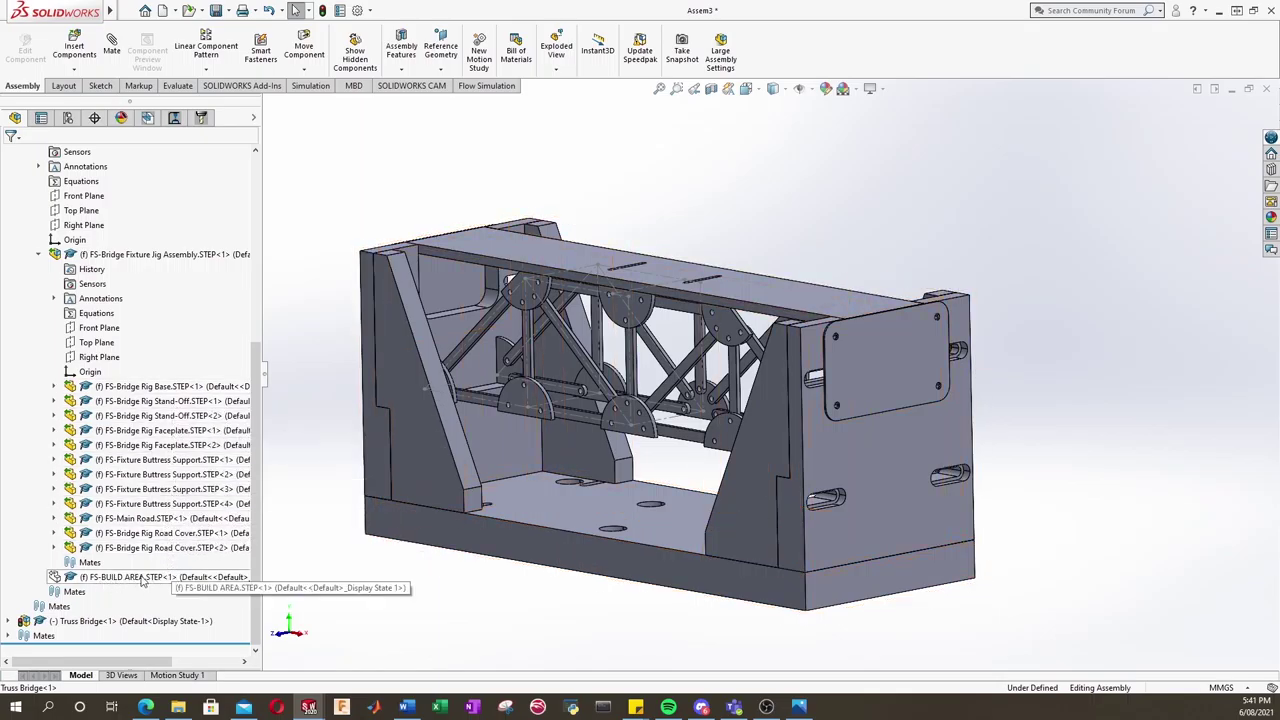
pyautogui.click(107, 578)
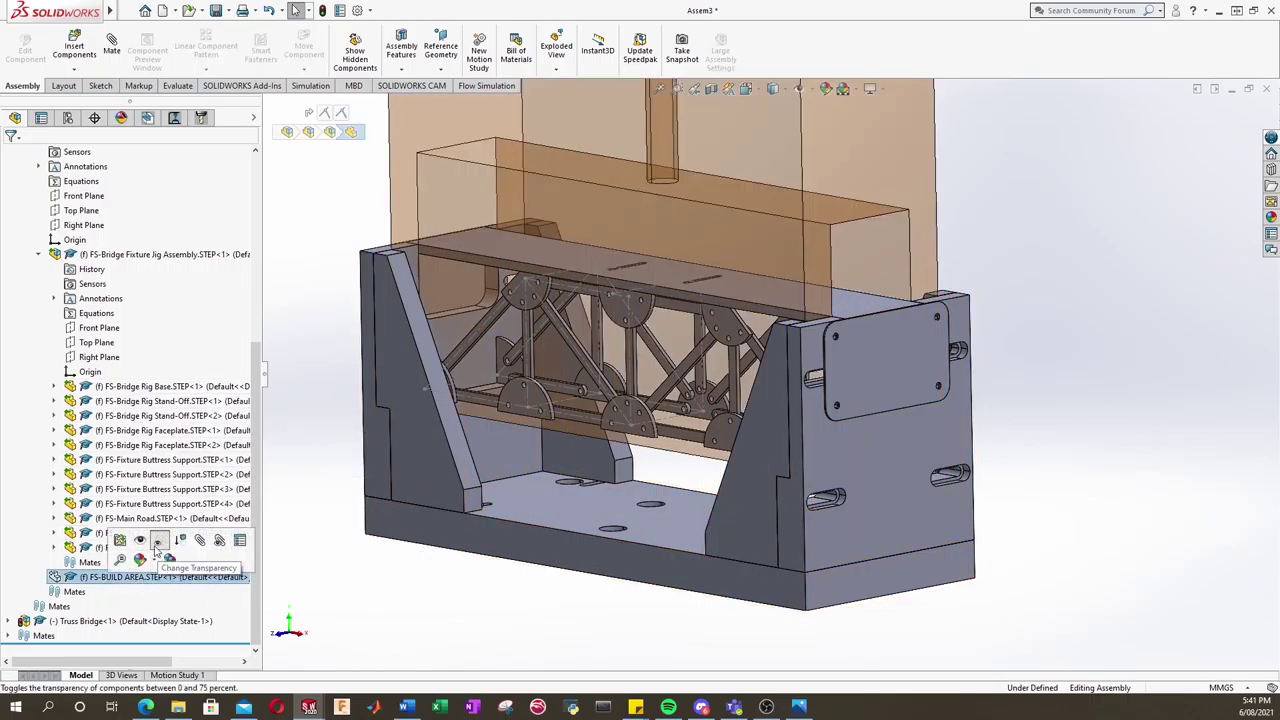
pyautogui.click(140, 541)
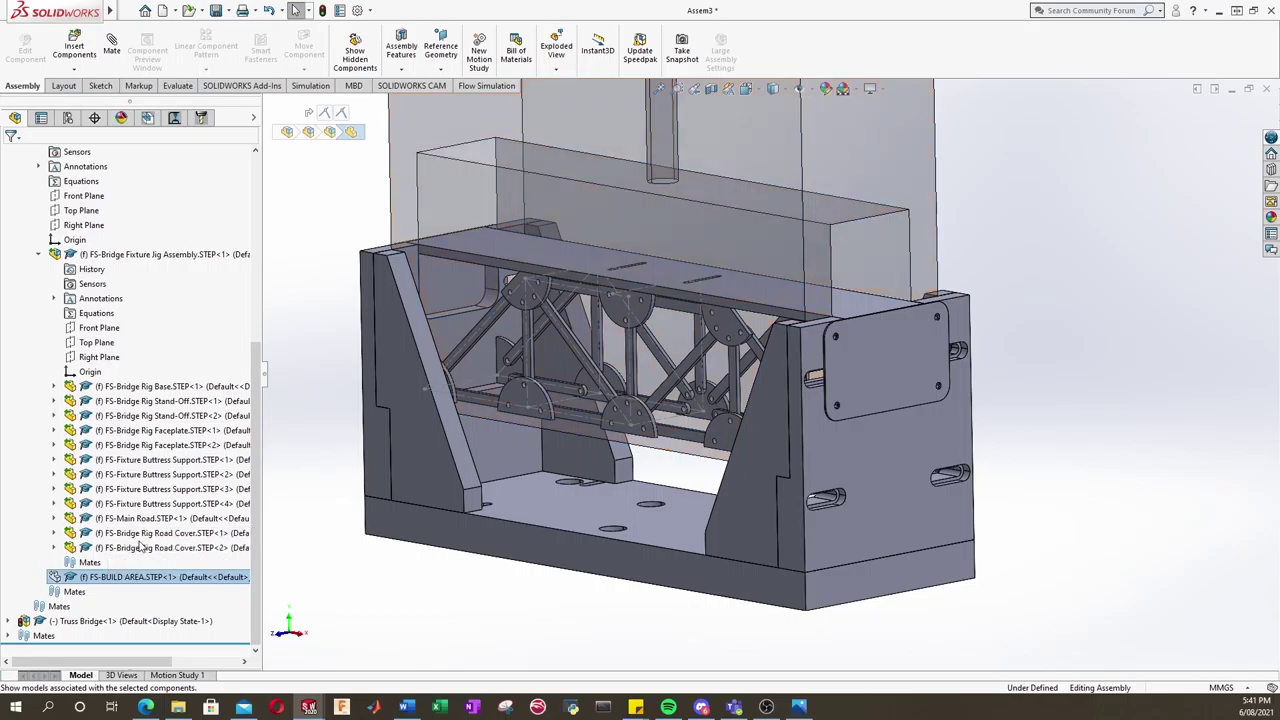
pyautogui.click(38, 254)
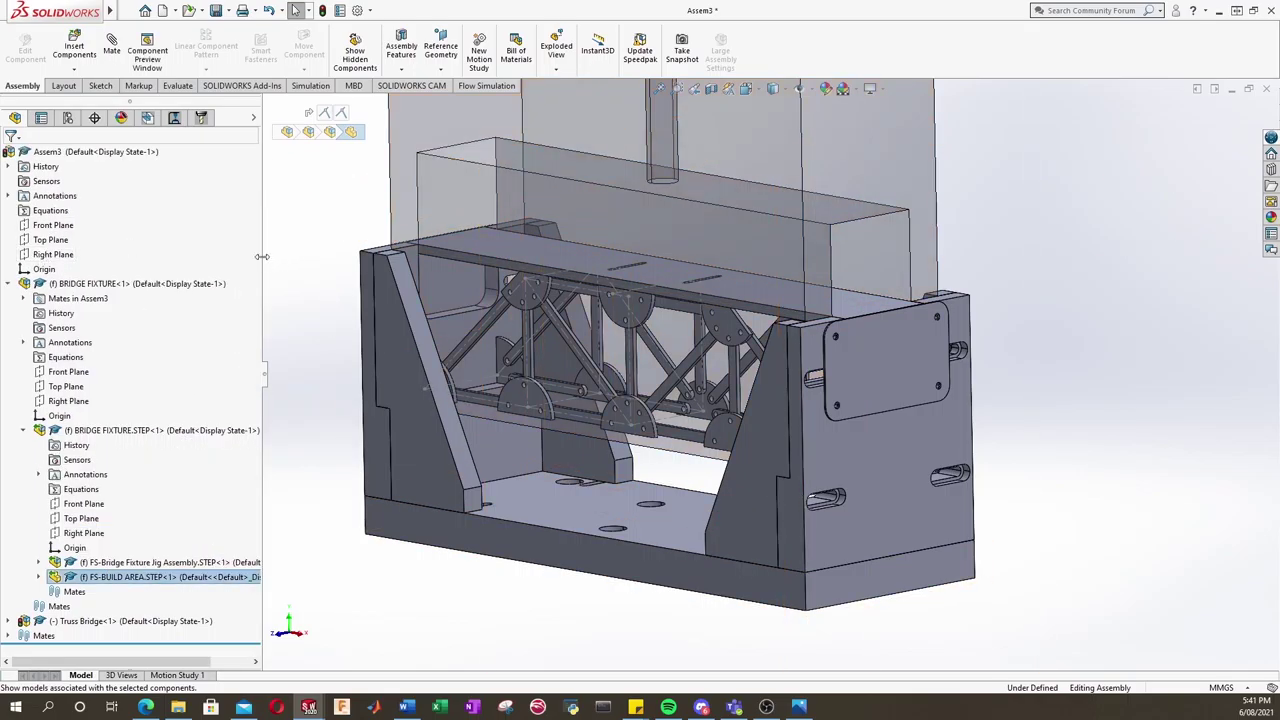
pyautogui.moveTo(262, 257); pyautogui.dragTo(154, 257)
# Examine the transparent build area volume around the truss and the fixture.
pyautogui.click(286, 251)
pyautogui.scroll(2, 908, 240)
pyautogui.scroll(-2, 908, 240)
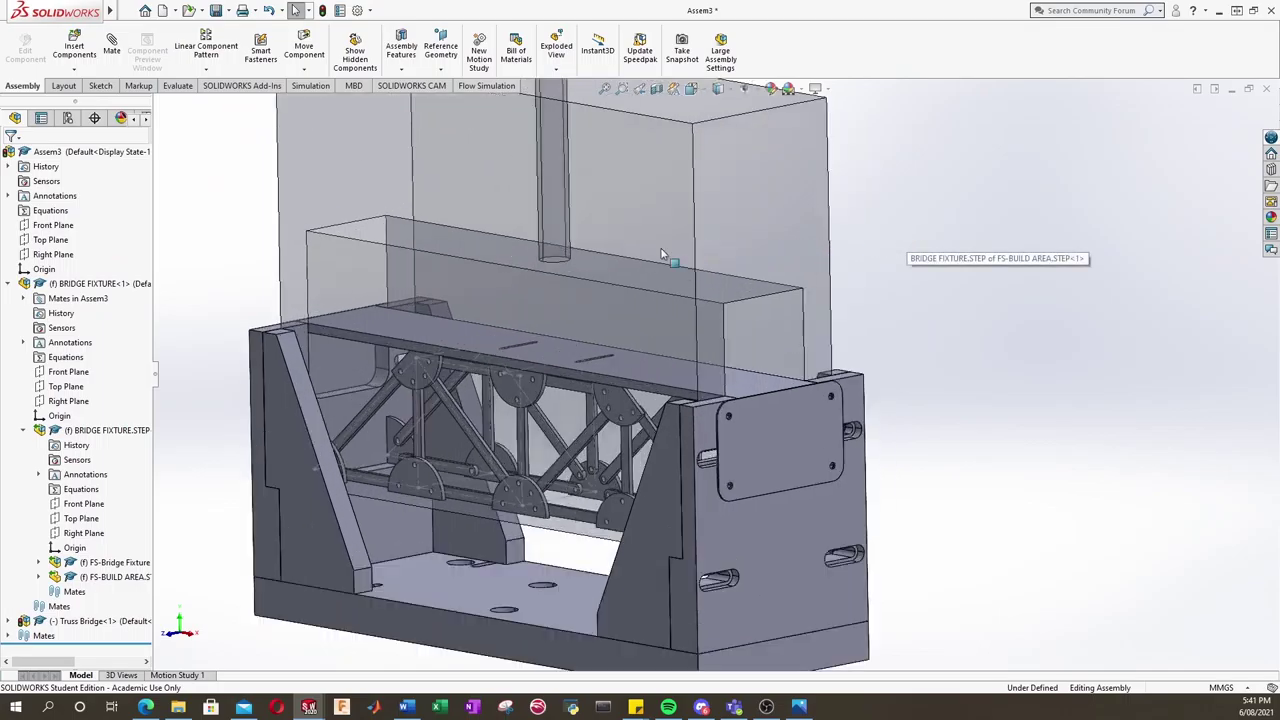
pyautogui.moveTo(661, 254); pyautogui.dragTo(665, 274, button='middle')
pyautogui.scroll(4, 640, 230)
pyautogui.scroll(-2, 682, 240)
pyautogui.scroll(-1, 598, 461)
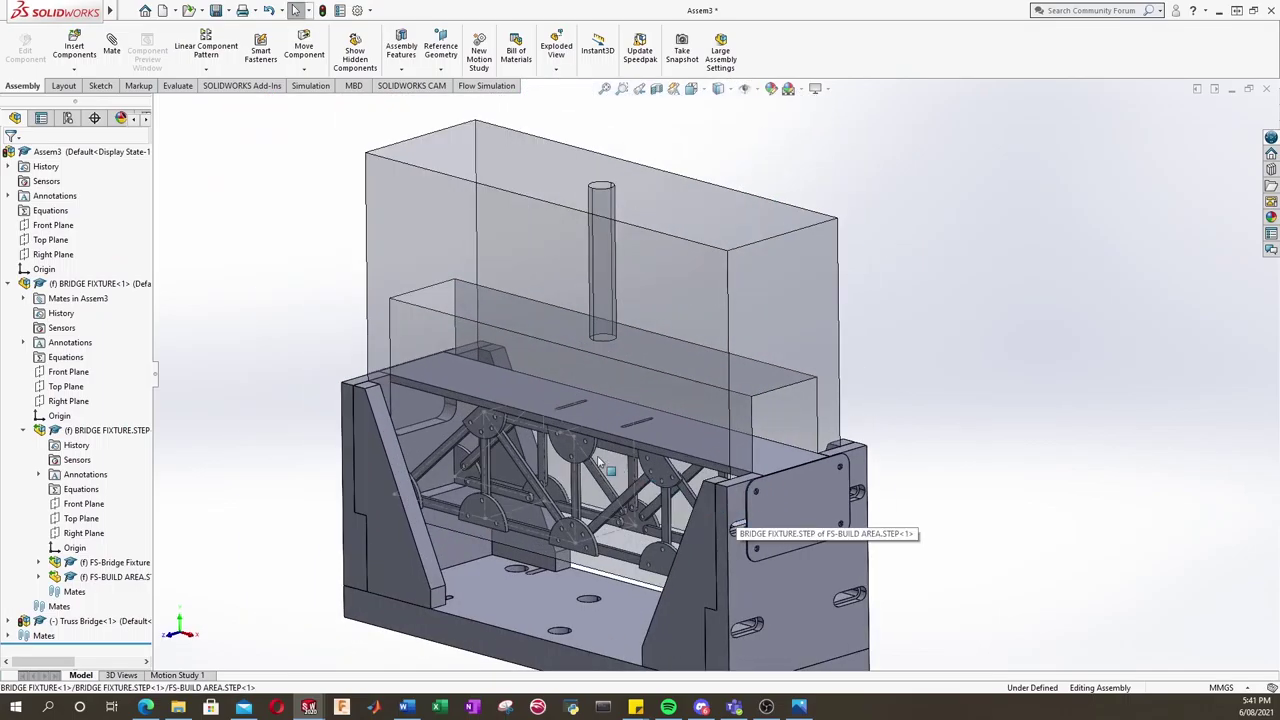
# Hide the FS-Bridge Fixture Jig Assembly, leaving the truss and the build area in view.
pyautogui.click(40, 284)
pyautogui.click(8, 284)
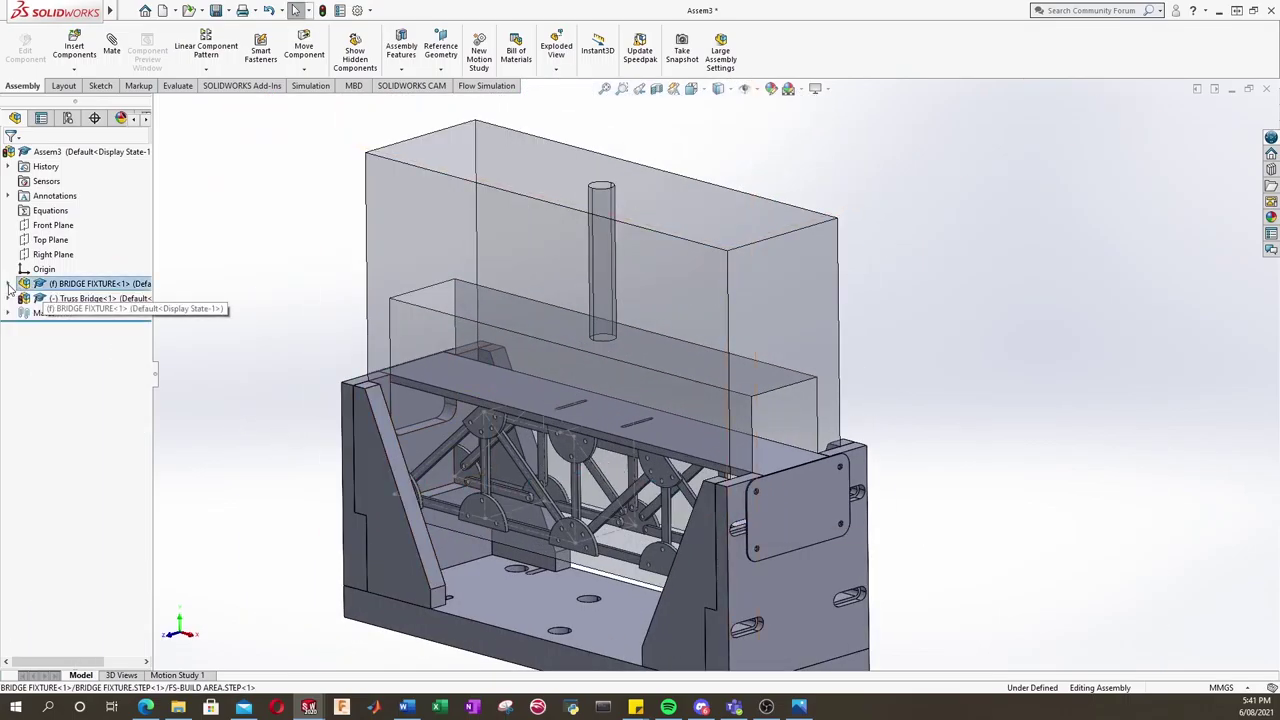
pyautogui.click(8, 284)
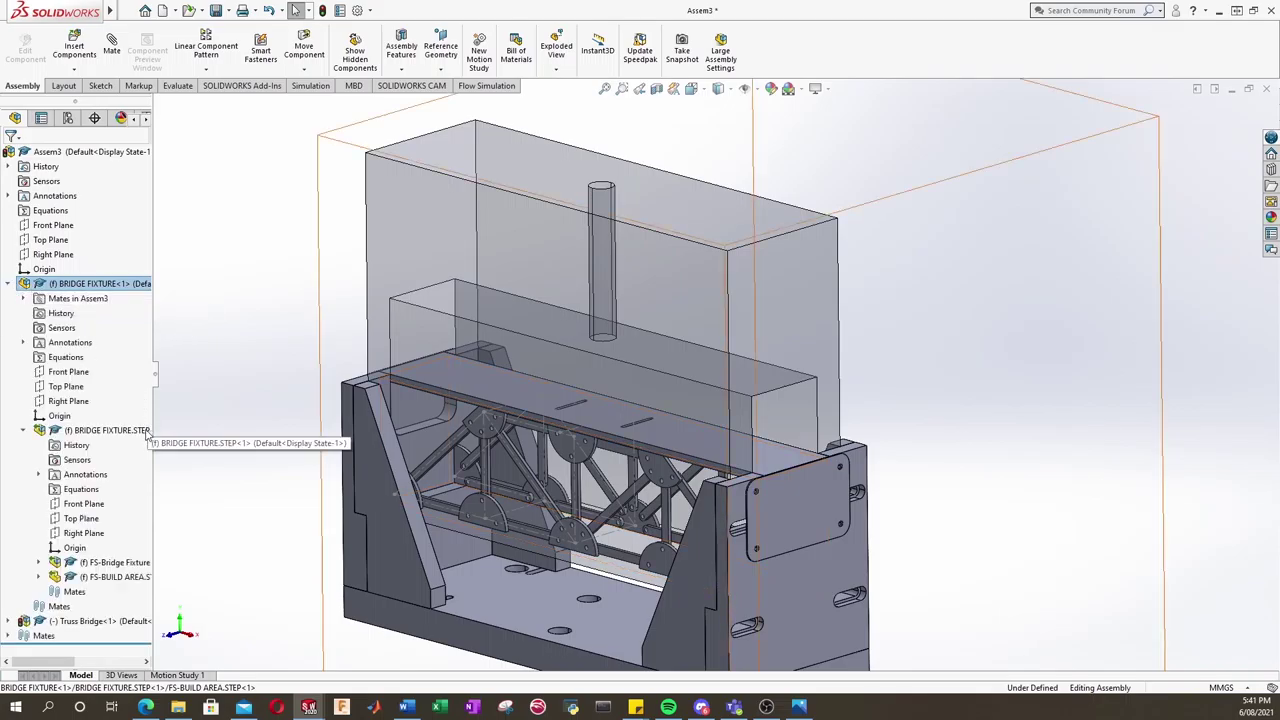
pyautogui.click(112, 436)
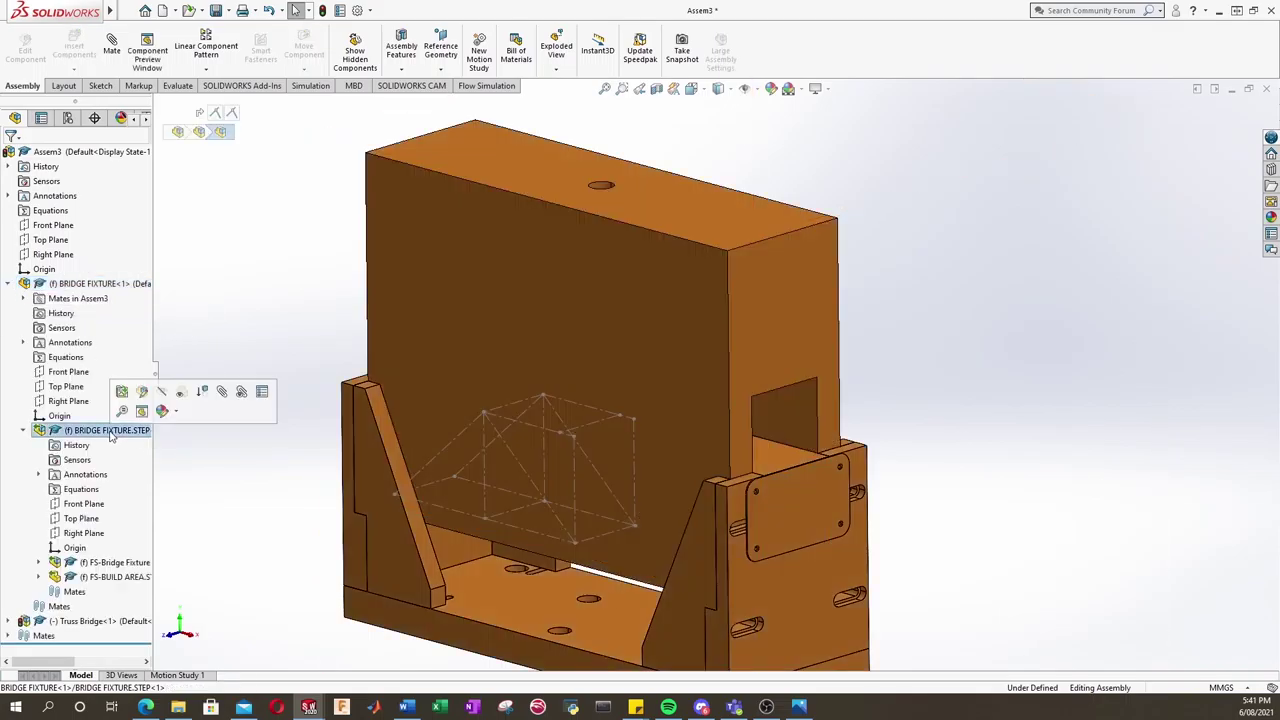
pyautogui.click(110, 563)
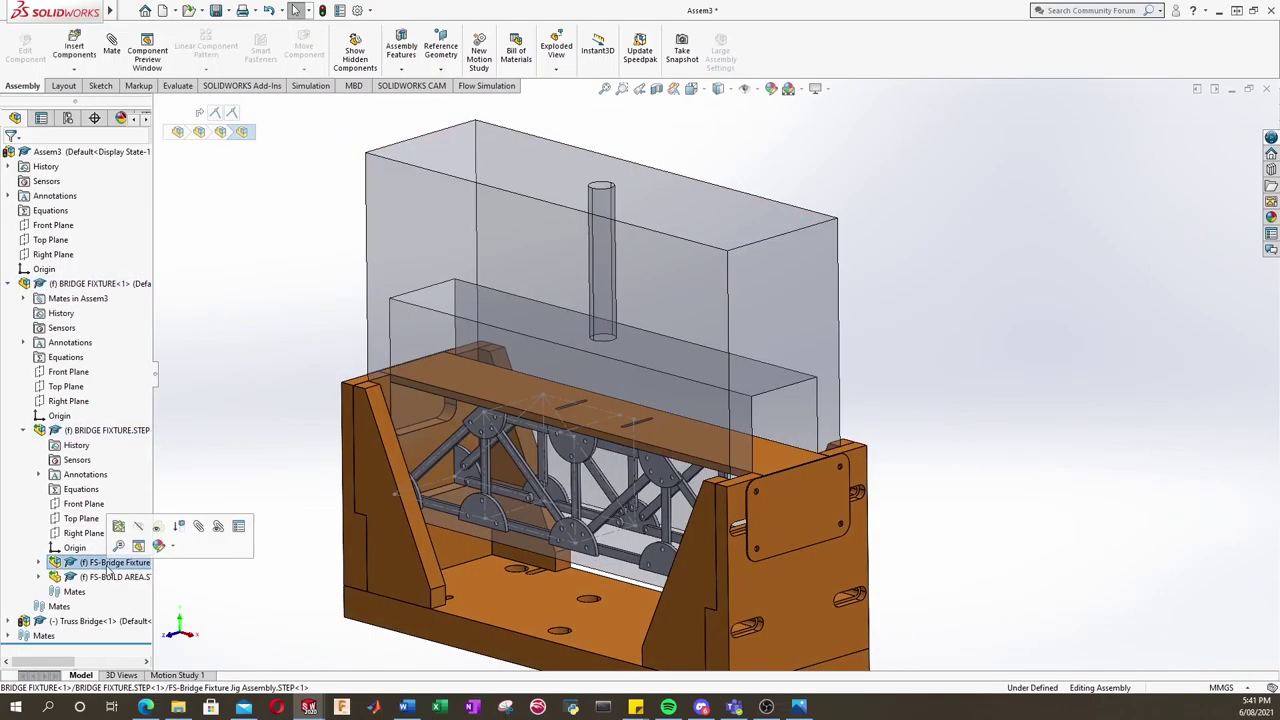
pyautogui.click(141, 530)
# Examine the truss's fit inside the build area from the side and the end, beneath the rectangular road opening.
pyautogui.scroll(-2, 672, 480)
pyautogui.scroll(1, 690, 475)
pyautogui.scroll(-1, 706, 466)
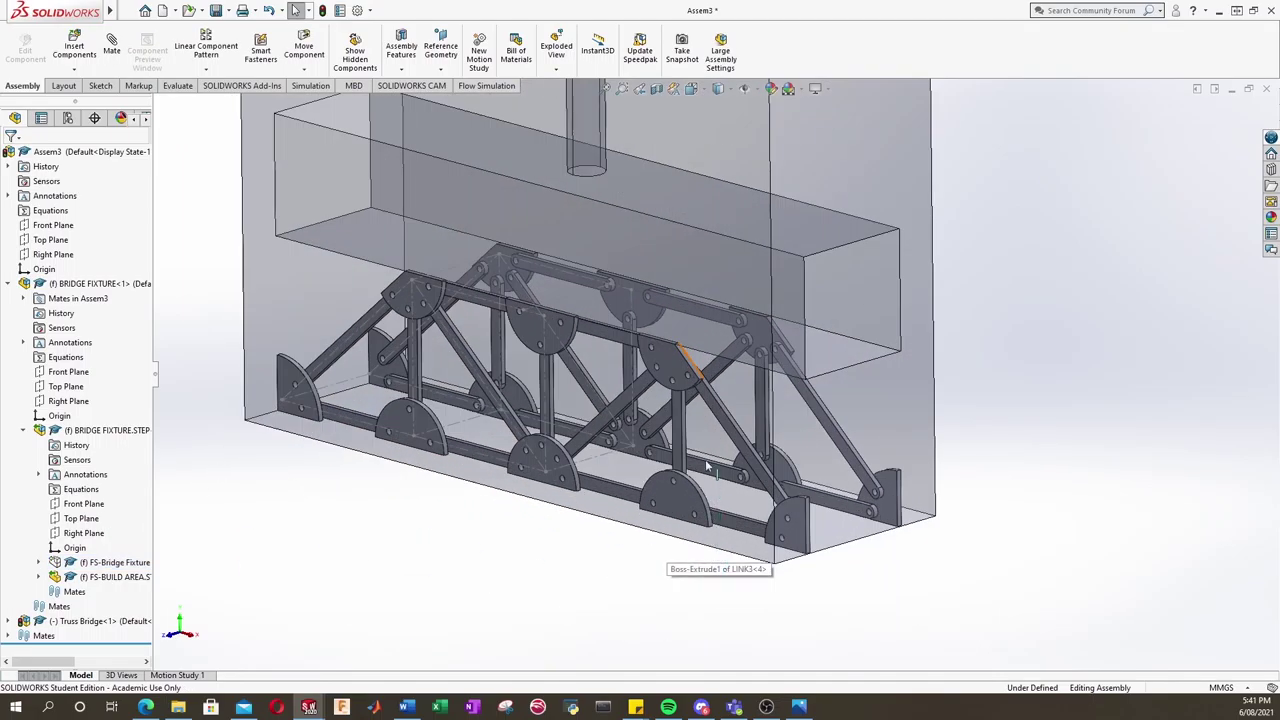
pyautogui.moveTo(706, 466); pyautogui.dragTo(590, 352, button='middle')
pyautogui.scroll(-2, 708, 334)
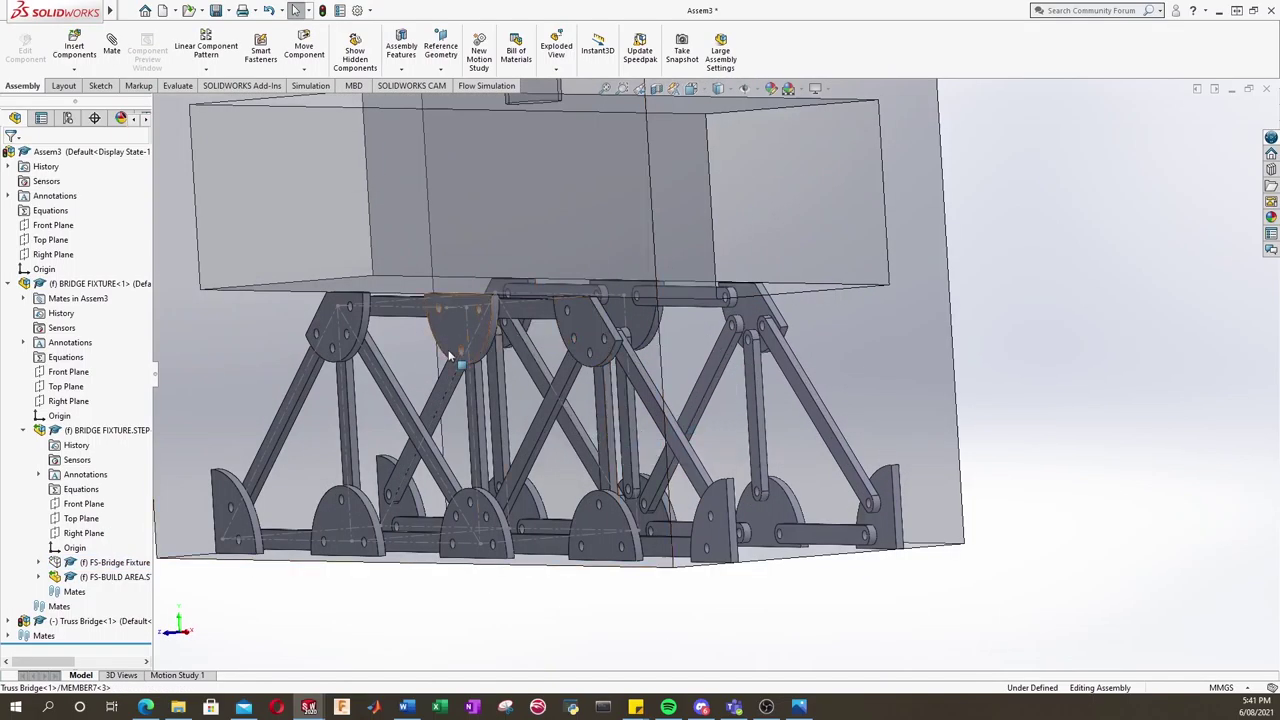
pyautogui.moveTo(590, 430); pyautogui.dragTo(745, 395, button='middle')
pyautogui.scroll(-2, 728, 256)
pyautogui.scroll(-1, 686, 336)
pyautogui.moveTo(646, 382); pyautogui.dragTo(638, 355, button='middle')
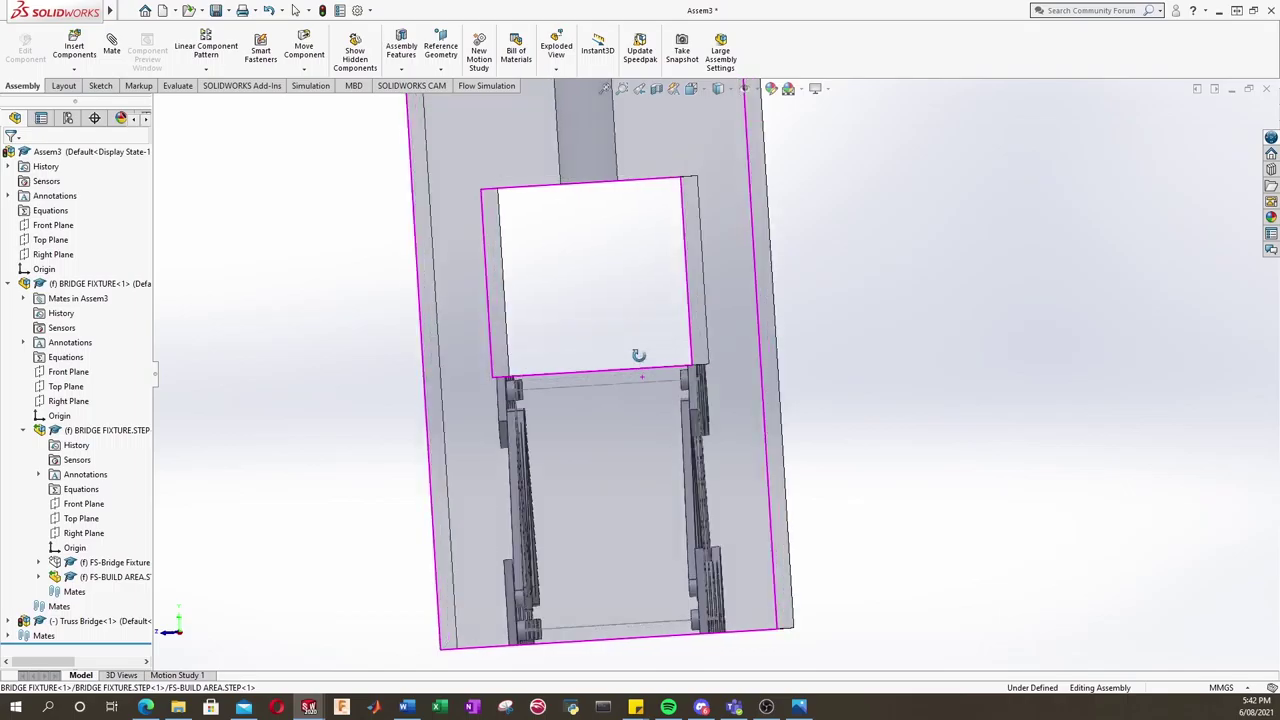
pyautogui.scroll(4, 640, 300)
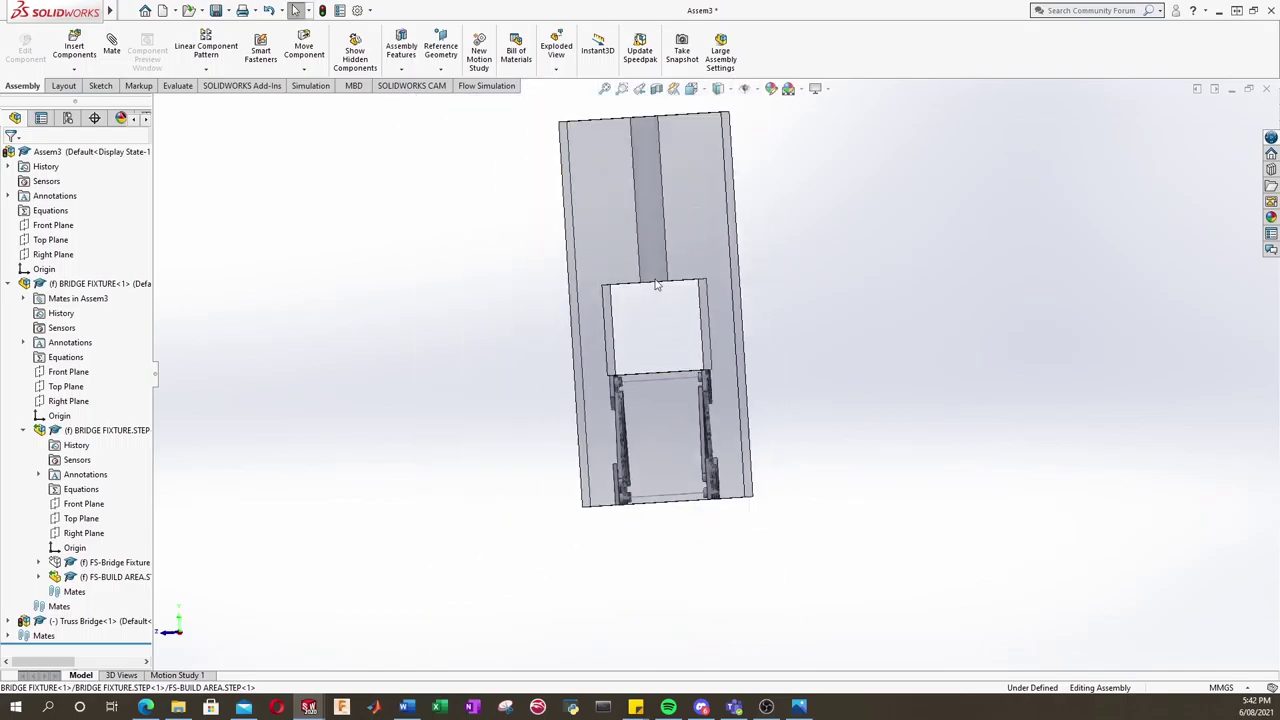
# Inspect the vertical cylindrical opening and the road opening above the truss, including from the opposite end.
pyautogui.moveTo(730, 202); pyautogui.dragTo(762, 246, button='middle')
pyautogui.scroll(2, 742, 190)
pyautogui.scroll(-2, 735, 164)
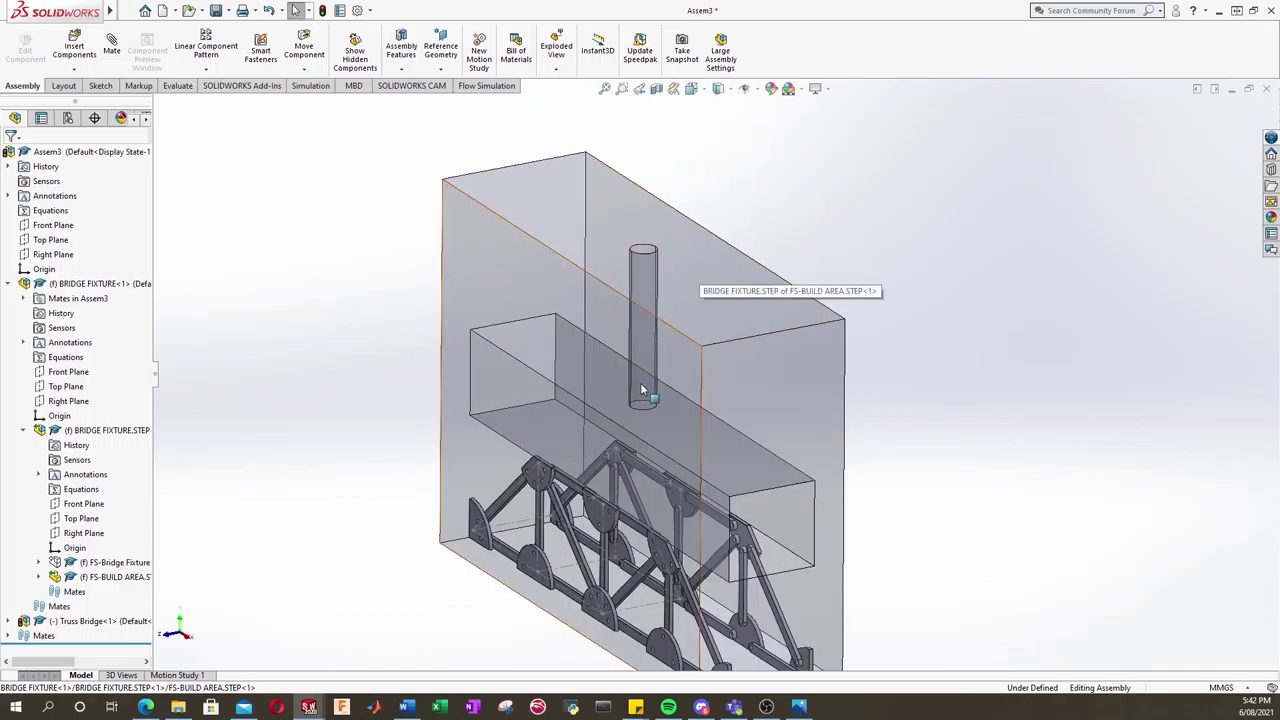
pyautogui.scroll(2, 792, 511)
pyautogui.scroll(-2, 790, 548)
pyautogui.moveTo(666, 588); pyautogui.dragTo(639, 547, button='middle')
pyautogui.scroll(-3, 640, 548)
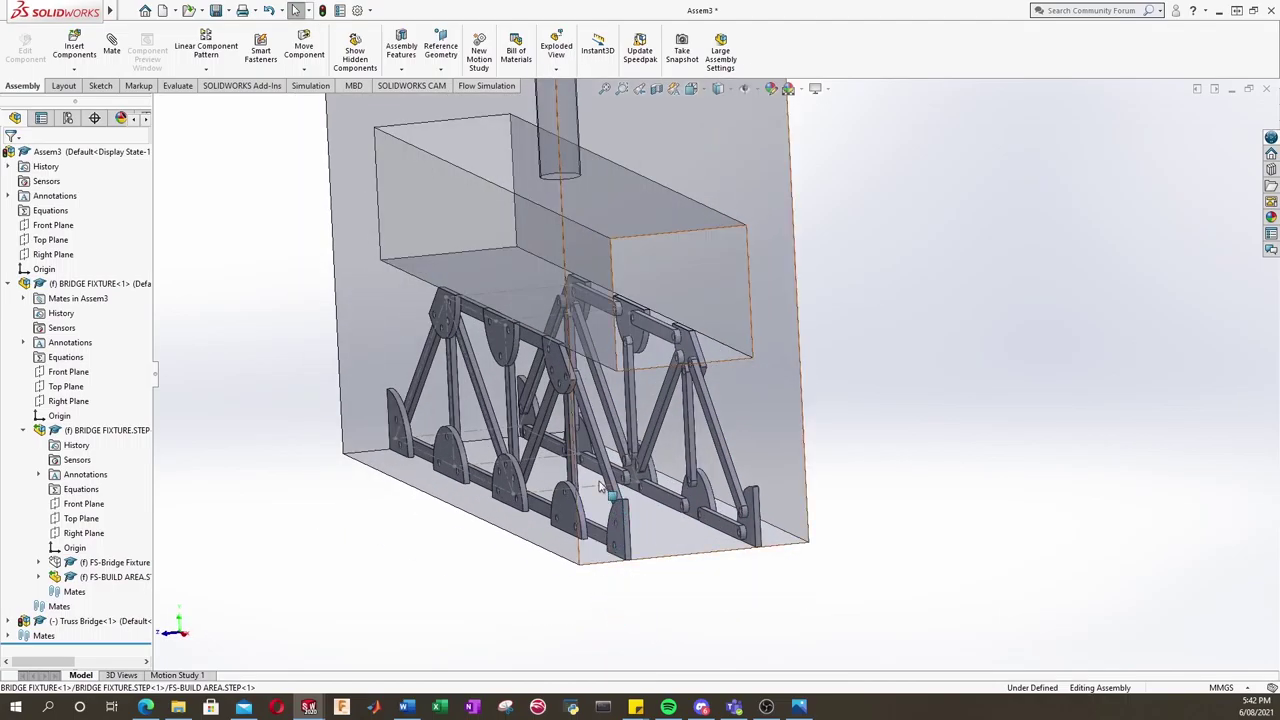
pyautogui.moveTo(607, 530); pyautogui.dragTo(527, 360, button='middle')
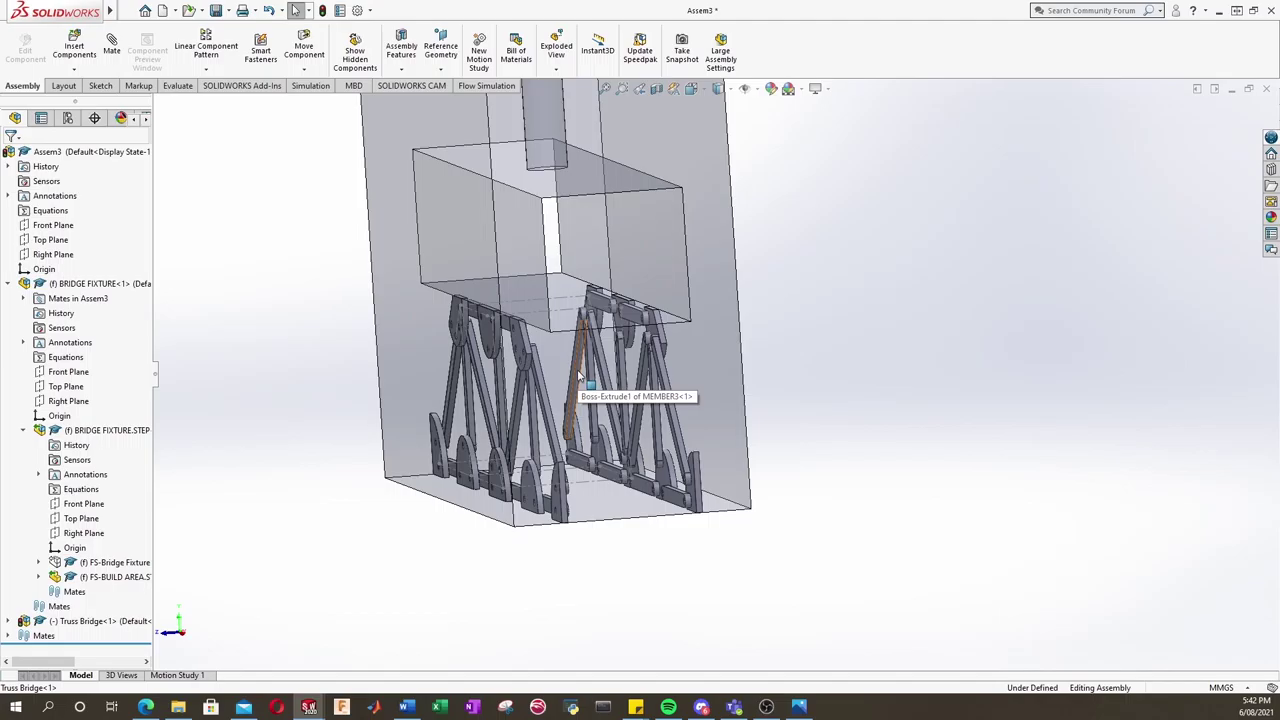
pyautogui.scroll(3, 610, 270)
pyautogui.moveTo(543, 347); pyautogui.dragTo(637, 331, button='middle')
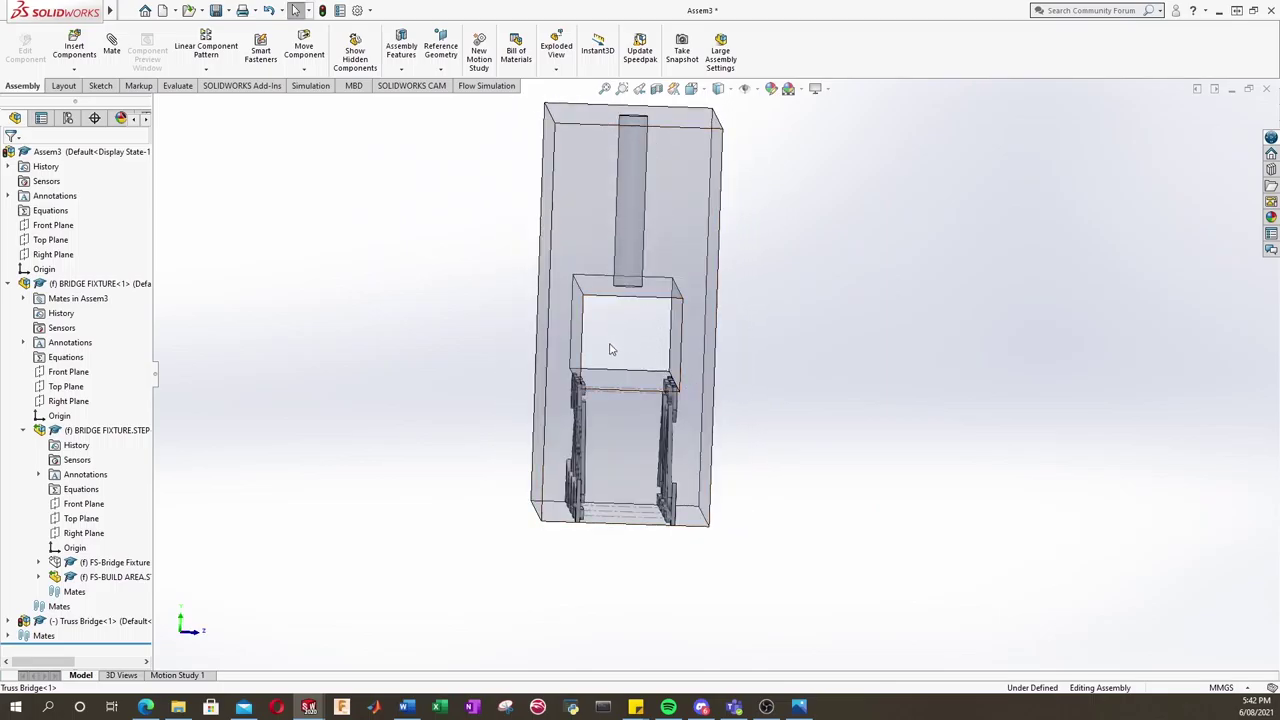
pyautogui.moveTo(620, 352); pyautogui.dragTo(612, 315, button='middle')
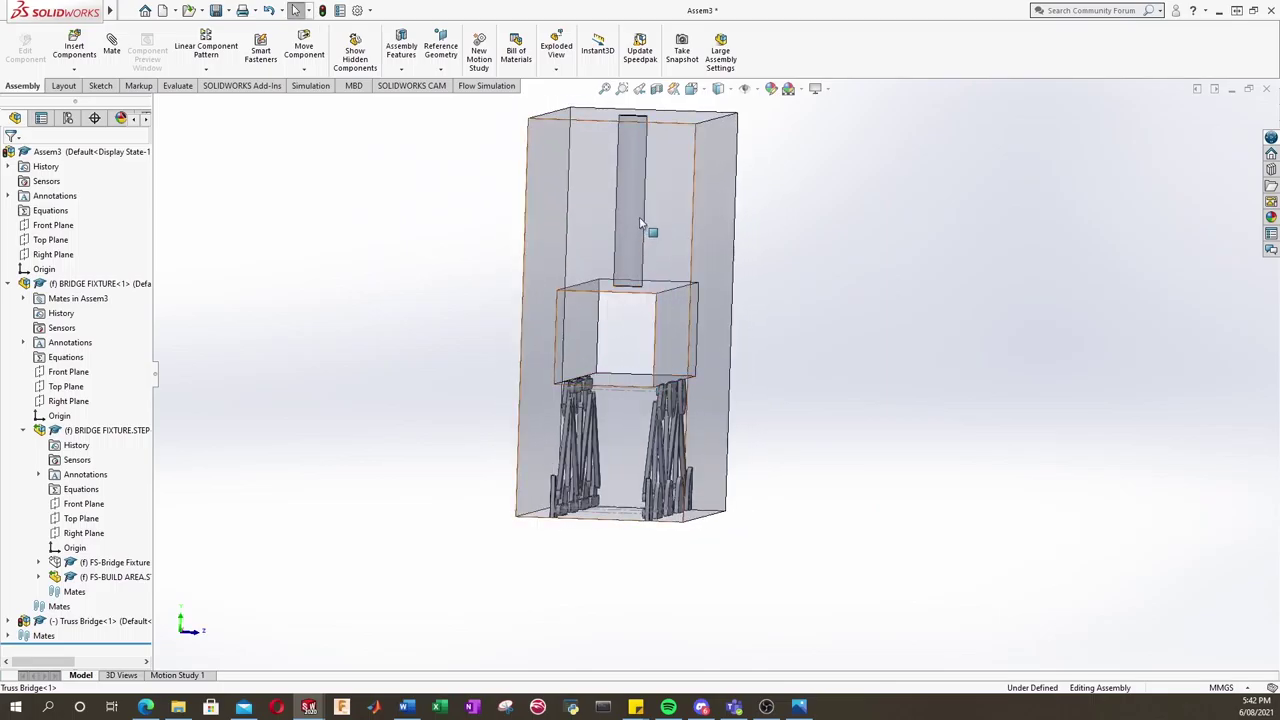
# Show the FS-Bridge Fixture Jig Assembly again around the truss and the build area.
pyautogui.moveTo(748, 506); pyautogui.dragTo(480, 349, button='middle')
pyautogui.rightClick(105, 562)
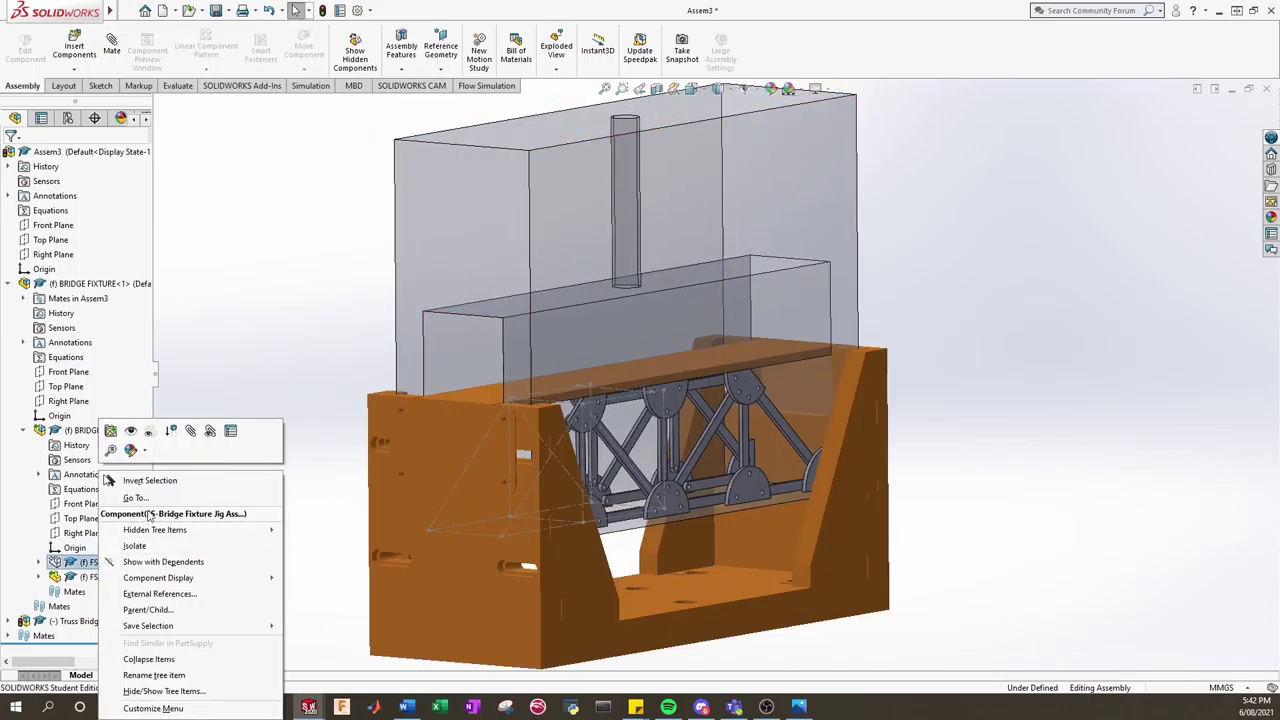
pyautogui.click(131, 432)
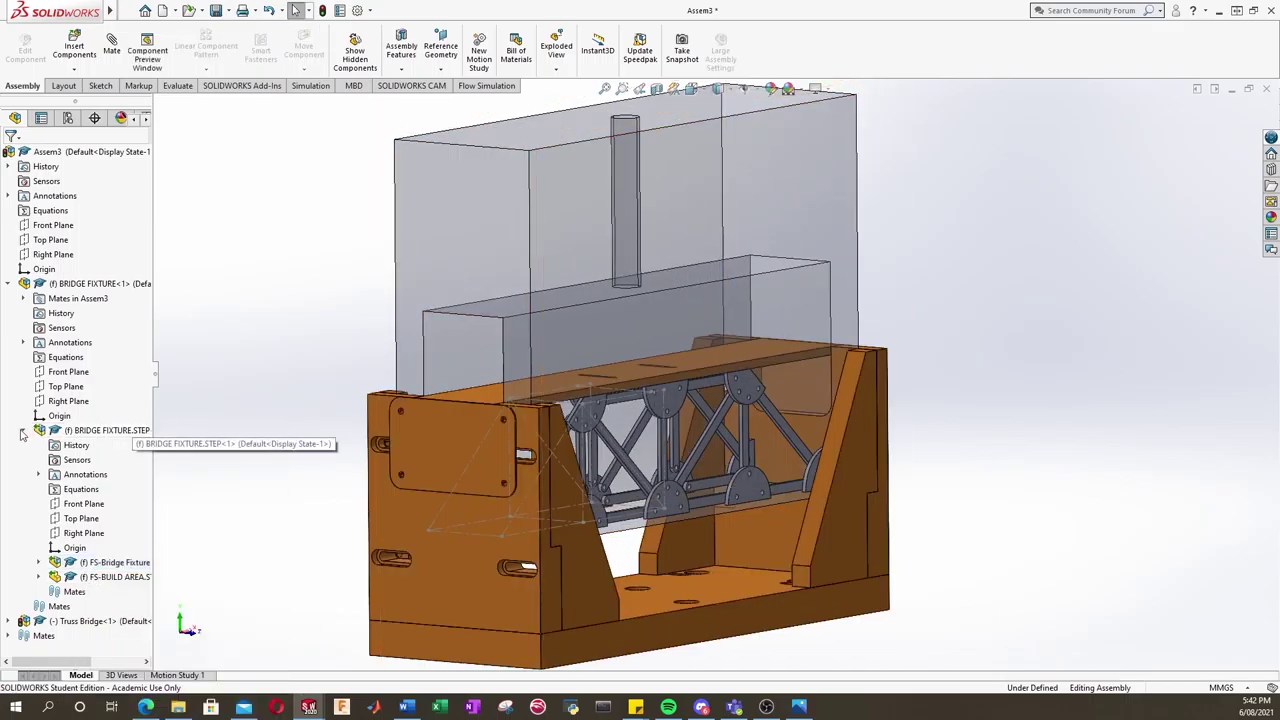
# Collapse the BRIDGE FIXTURE's component tree and save the assembly with its modified referenced models, naming it Complete Assembly.
pyautogui.click(22, 432)
pyautogui.click(8, 284)
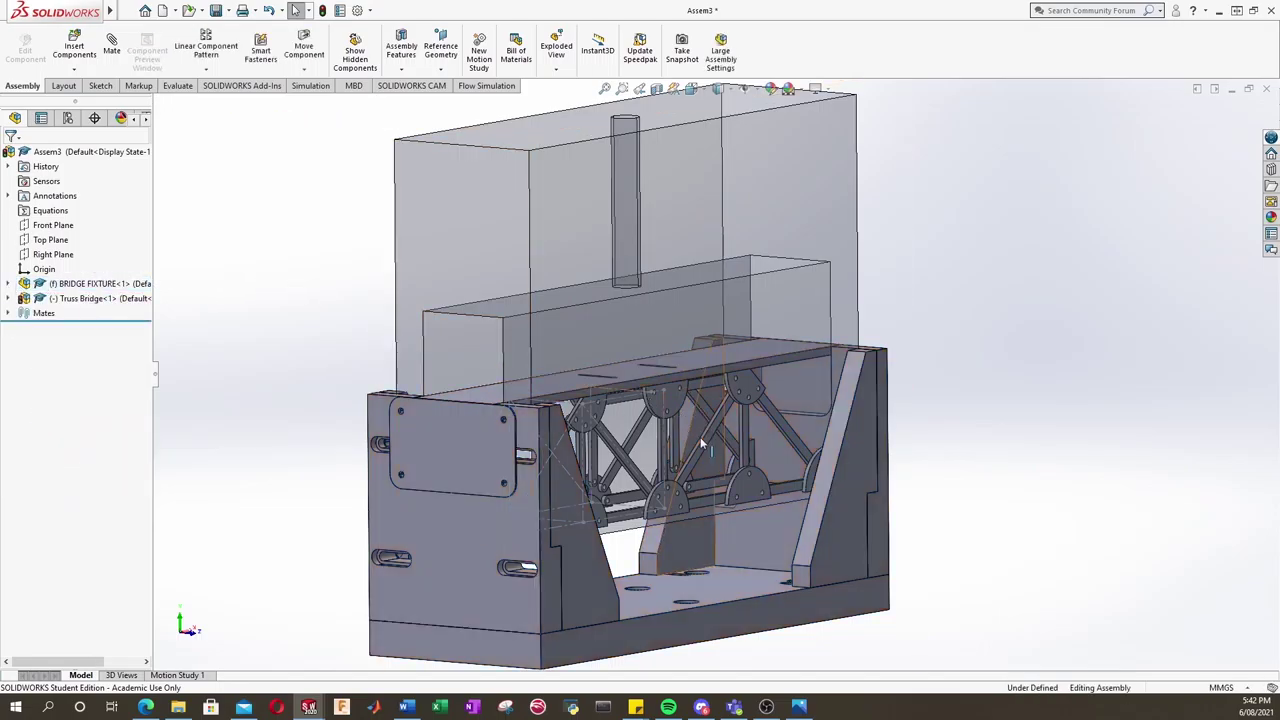
pyautogui.moveTo(701, 443); pyautogui.dragTo(640, 440, button='middle')
pyautogui.click(125, 11)
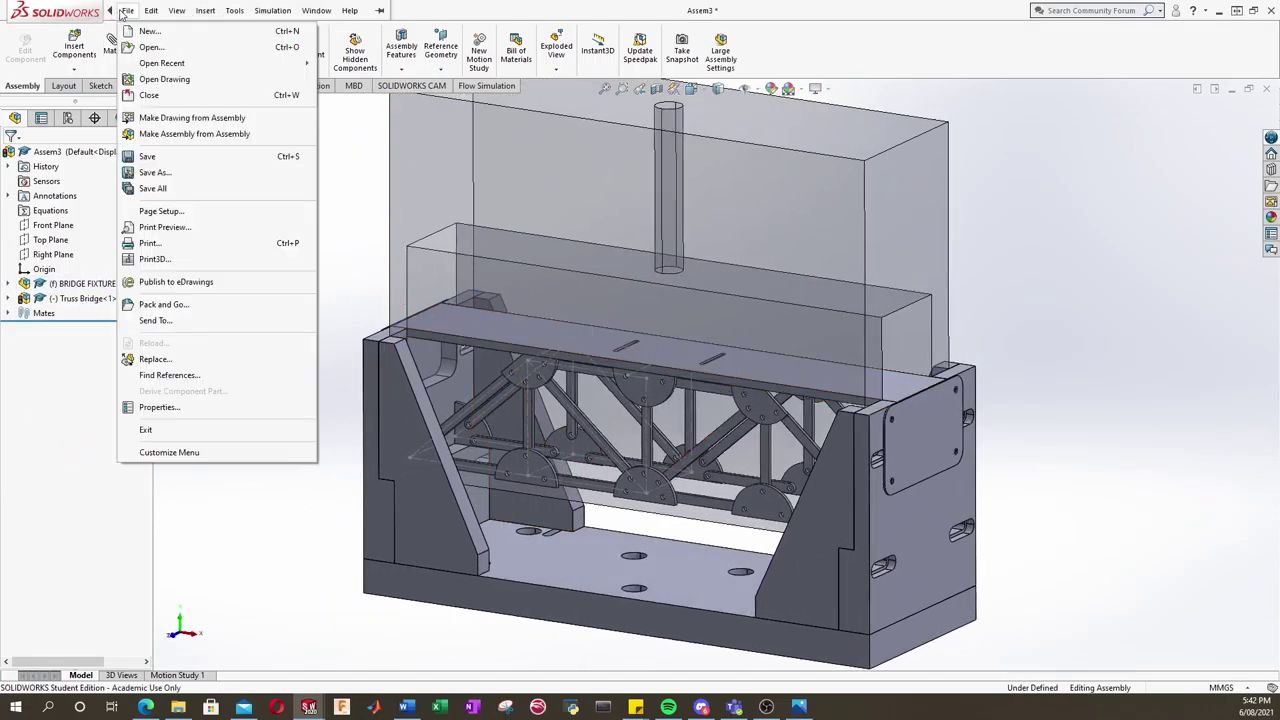
pyautogui.click(145, 156)
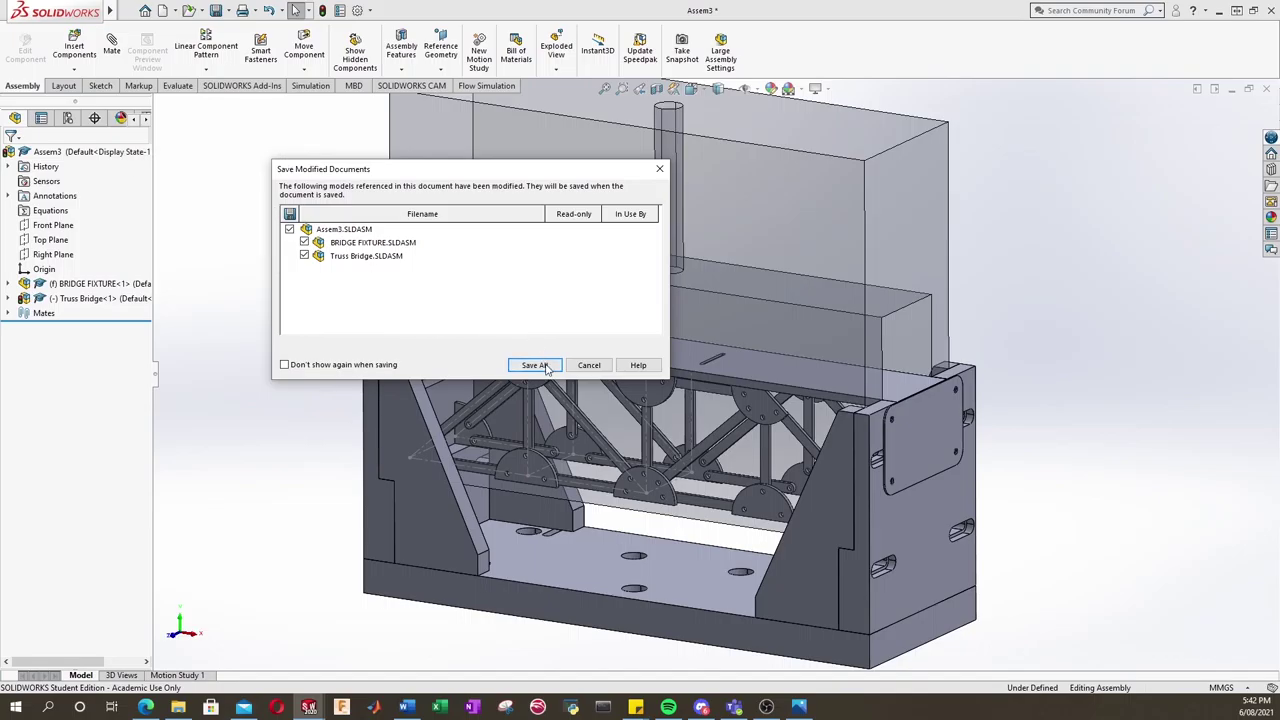
pyautogui.click(546, 368)
pyautogui.click(594, 318)
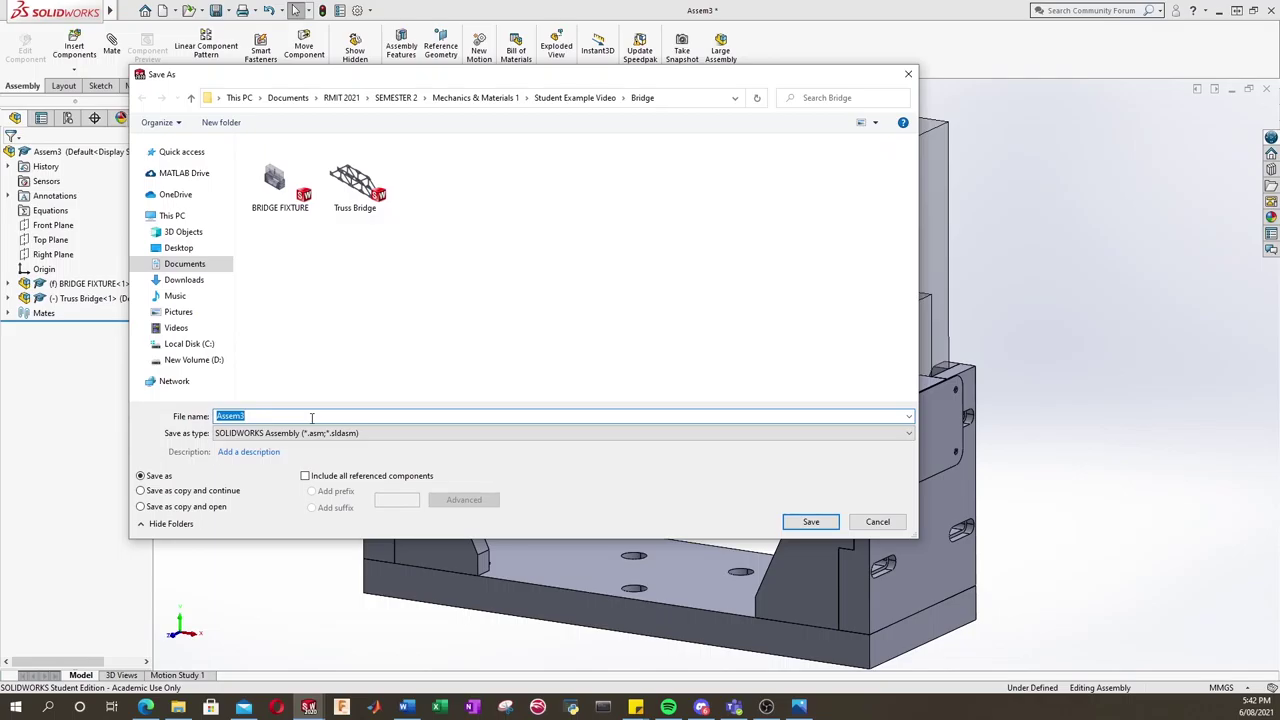
pyautogui.write('Complete Assembly')
pyautogui.click(810, 522)
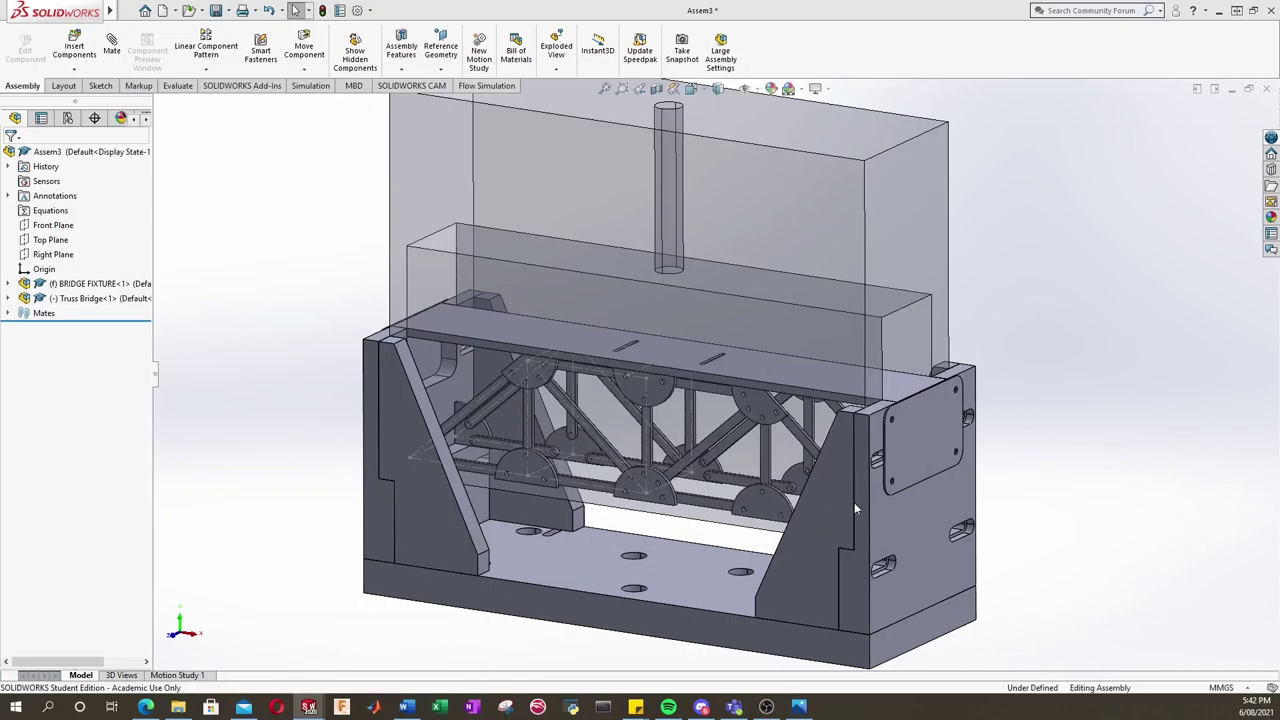
# Examine the truss's gusset plates and members close up beneath the main road.
pyautogui.scroll(1, 1048, 452)
pyautogui.scroll(-1, 1048, 452)
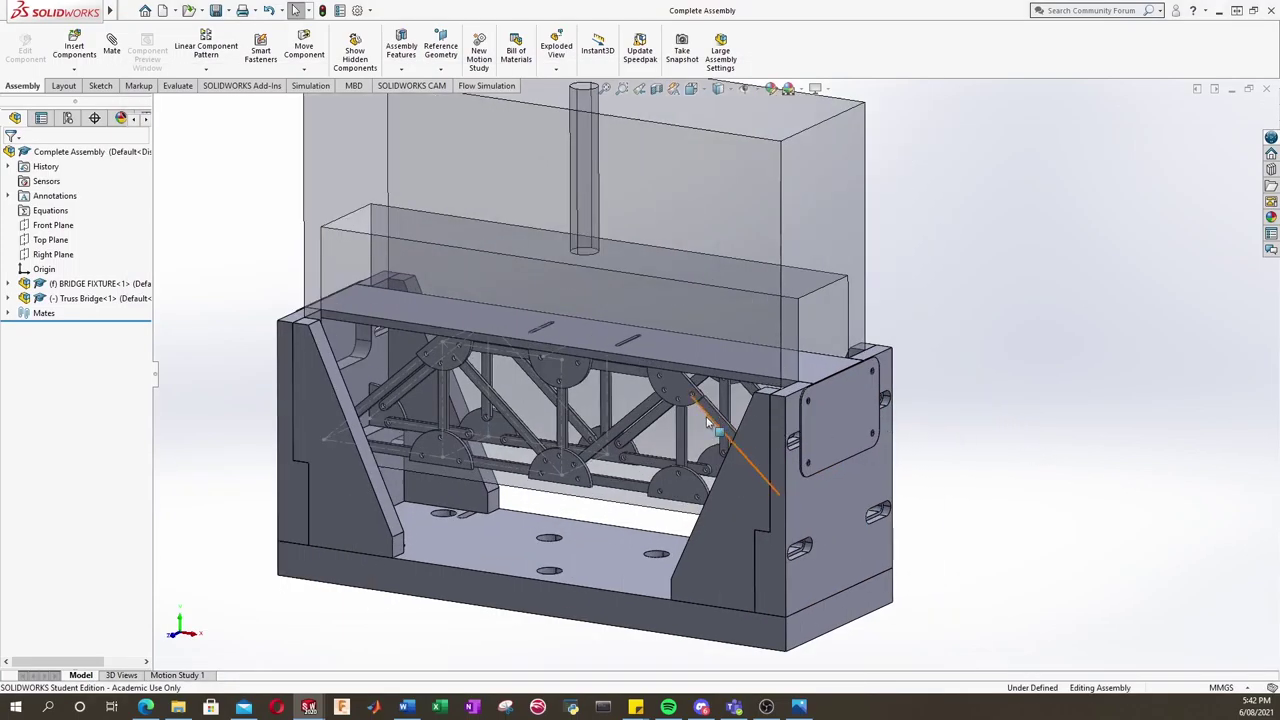
pyautogui.moveTo(582, 469); pyautogui.dragTo(576, 400, button='middle')
pyautogui.scroll(-5, 576, 400)
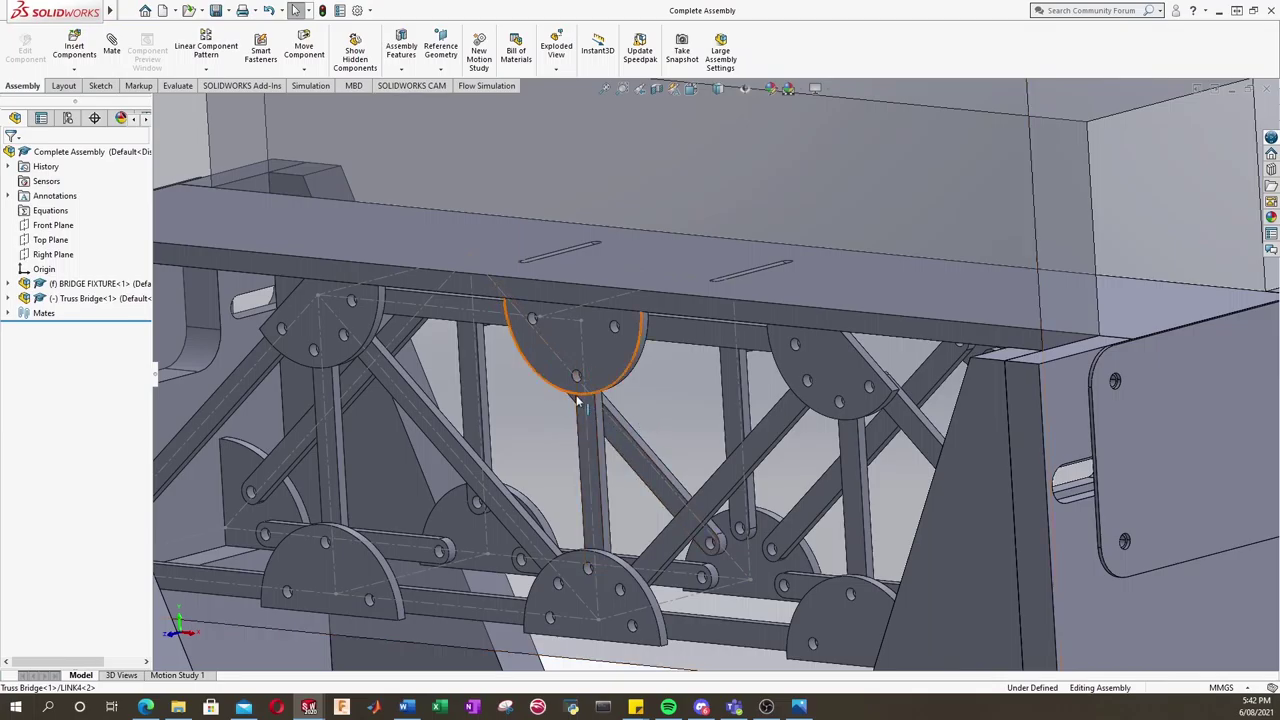
pyautogui.moveTo(557, 444); pyautogui.dragTo(580, 490, button='middle')
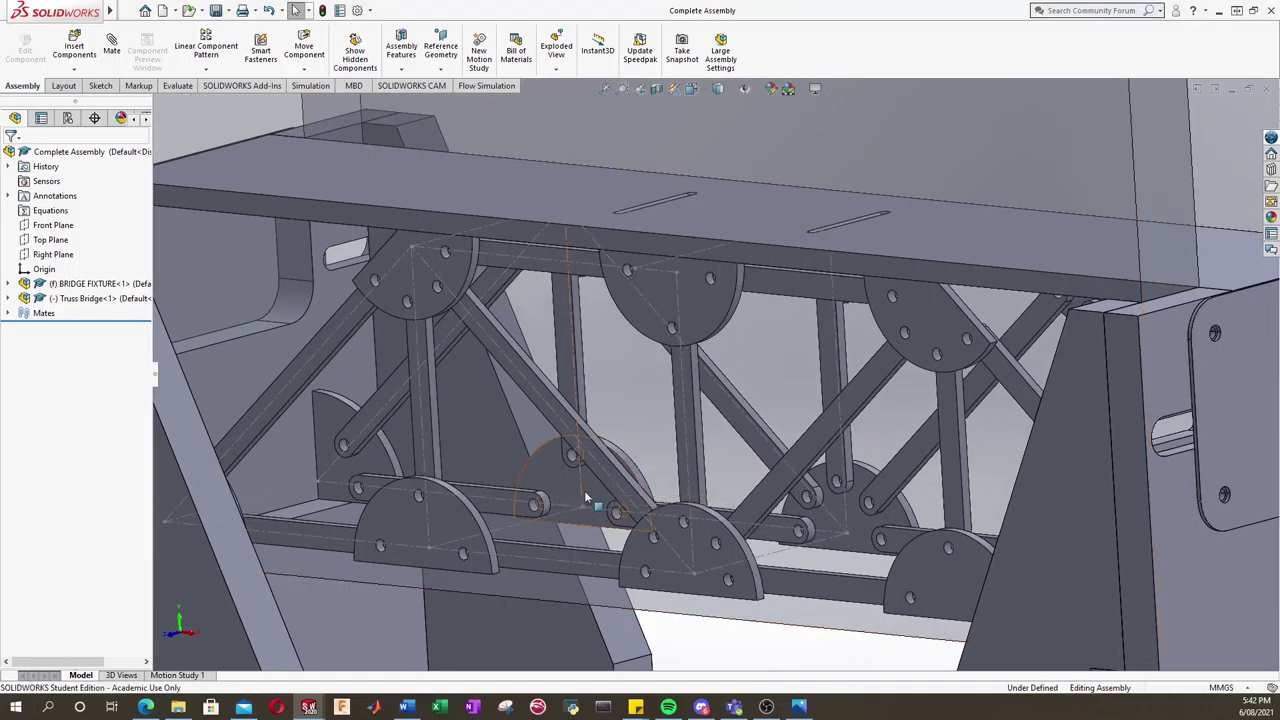